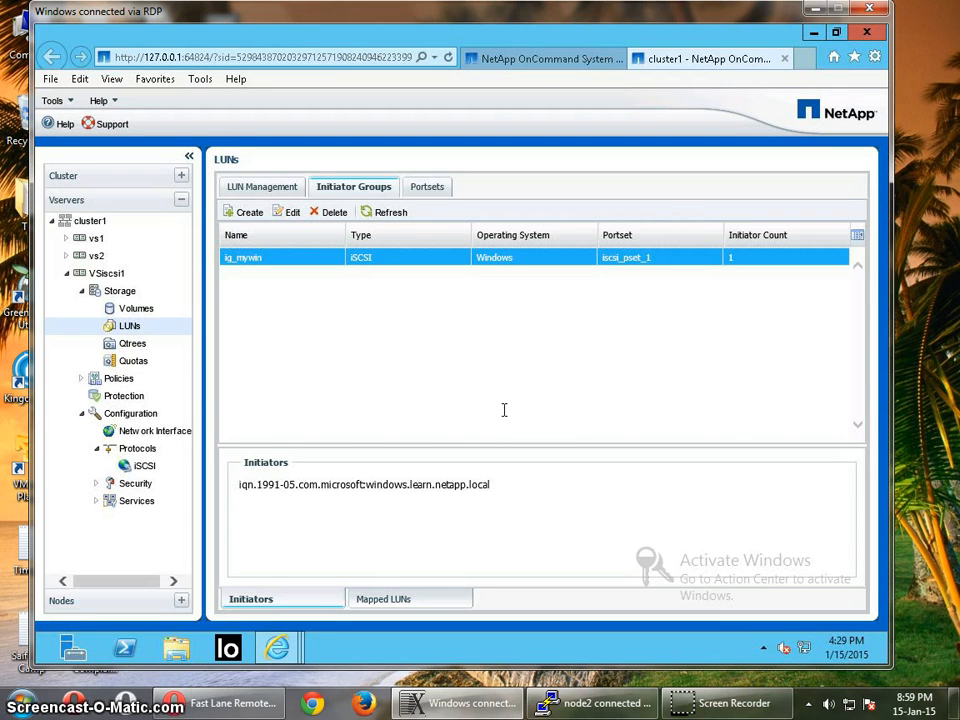
Start a new NAS volume on Vserver vs2 named dataefficiency and place it on aggregate n02_aggr1
{"action": "left_click", "coordinate": [66, 256]}
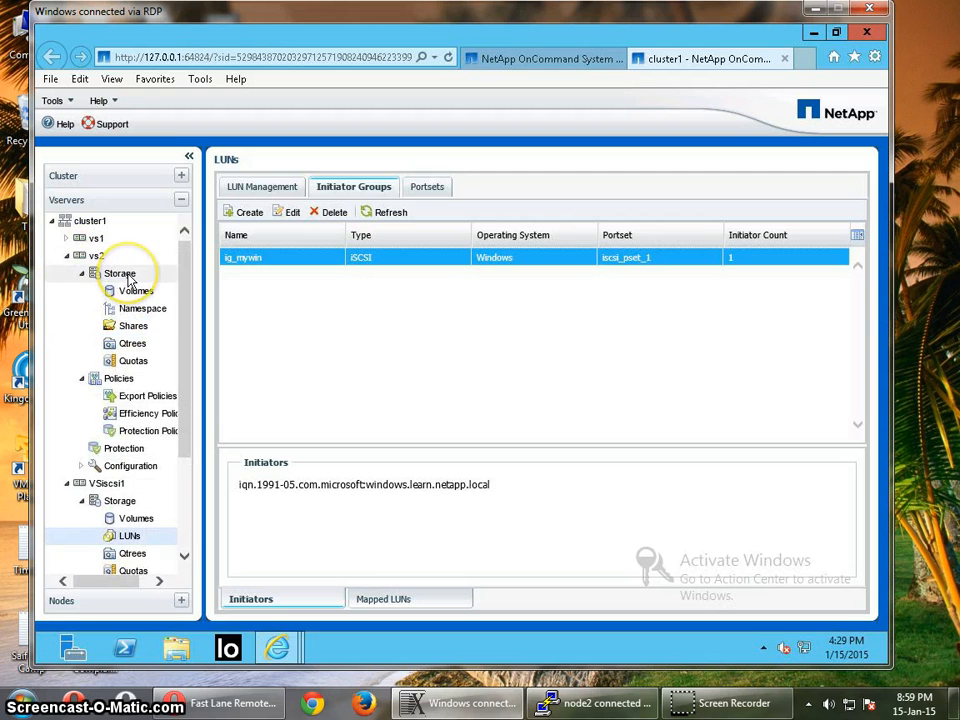
{"action": "left_click", "coordinate": [124, 290]}
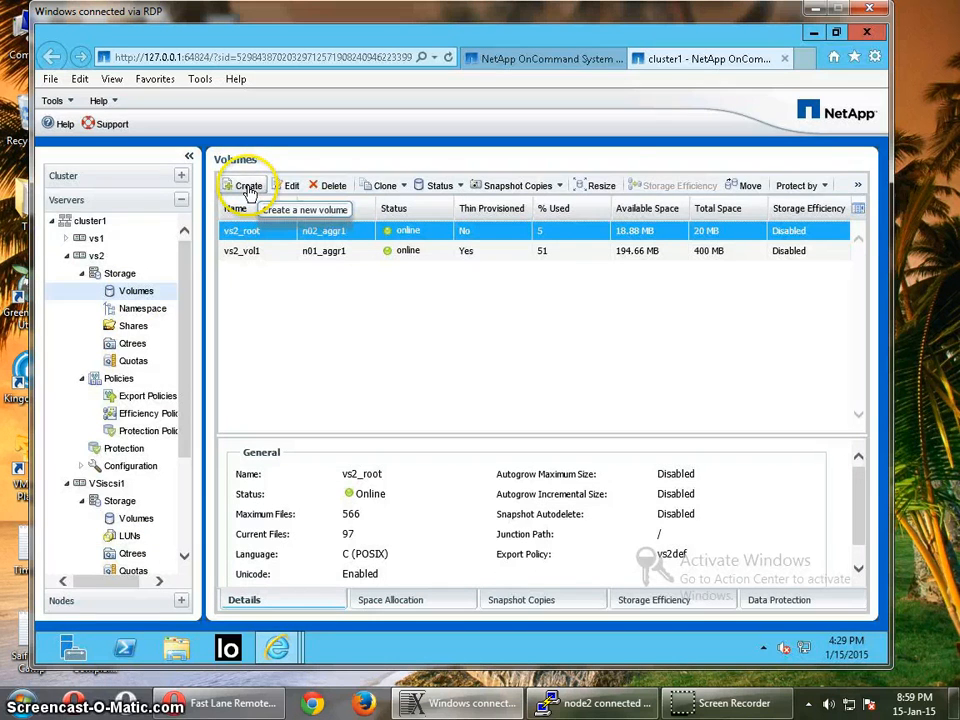
{"action": "left_click", "coordinate": [233, 194]}
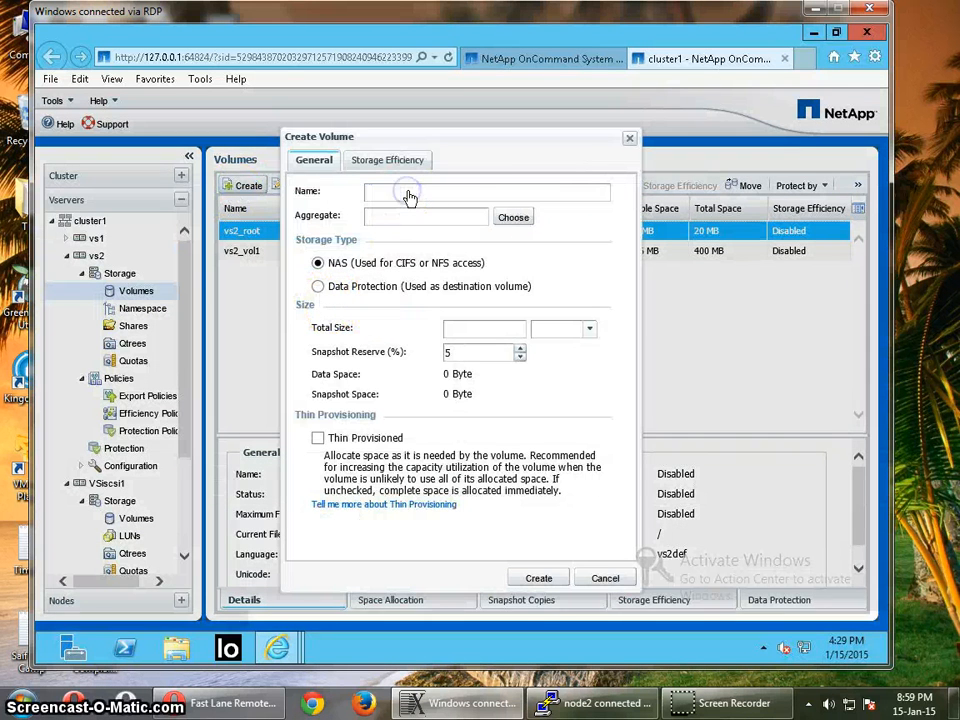
{"action": "left_click_drag", "start_coordinate": [491, 190], "coordinate": [293, 205]}
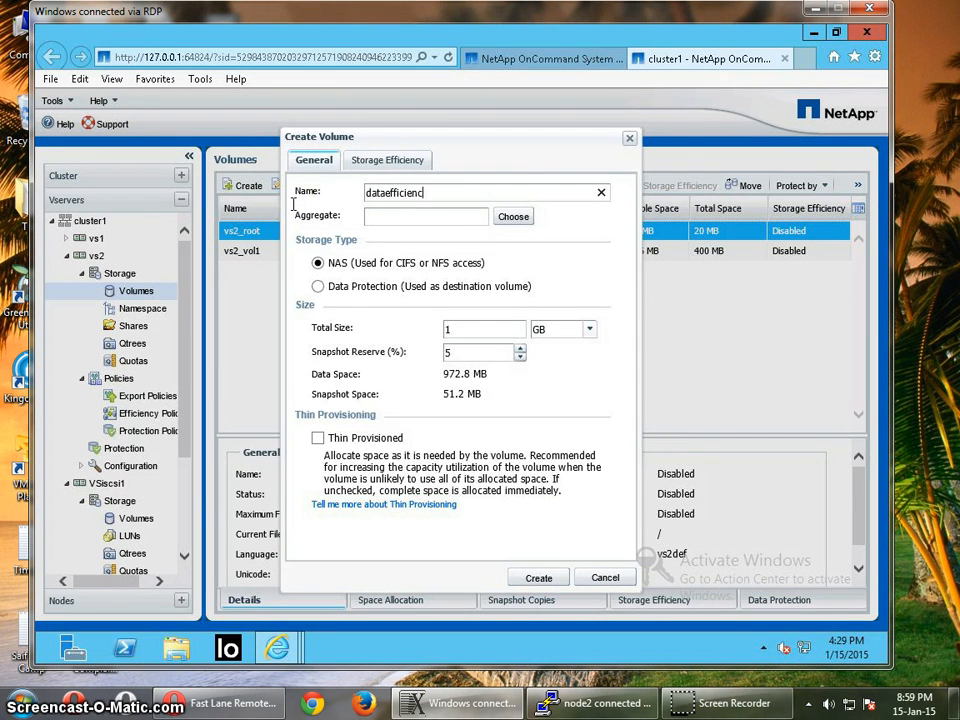
{"action": "left_click", "coordinate": [519, 216]}
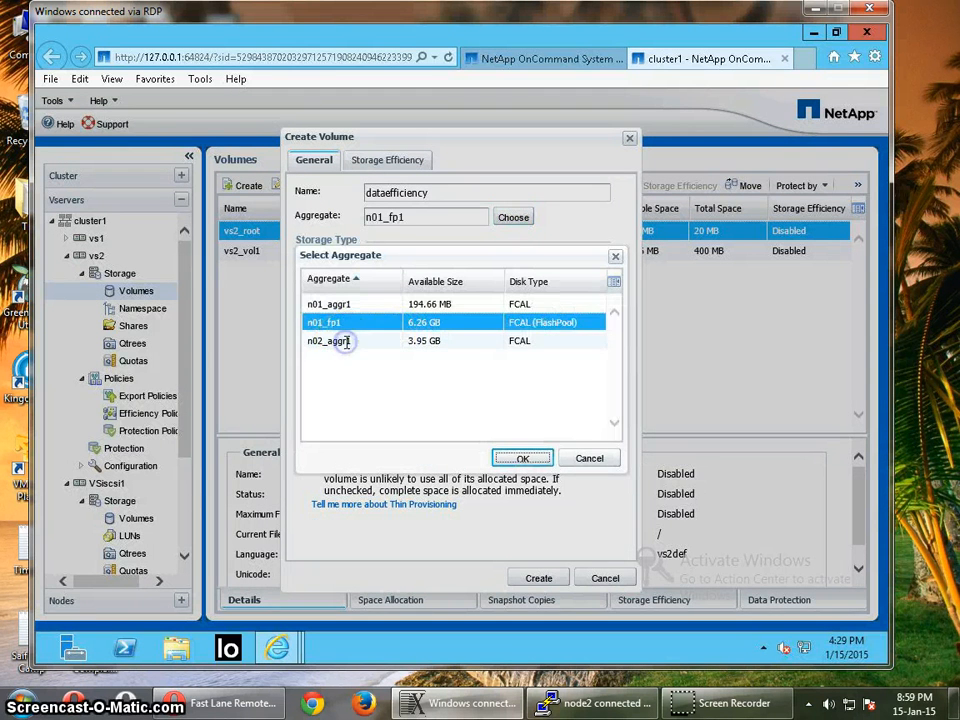
{"action": "left_click", "coordinate": [392, 343]}
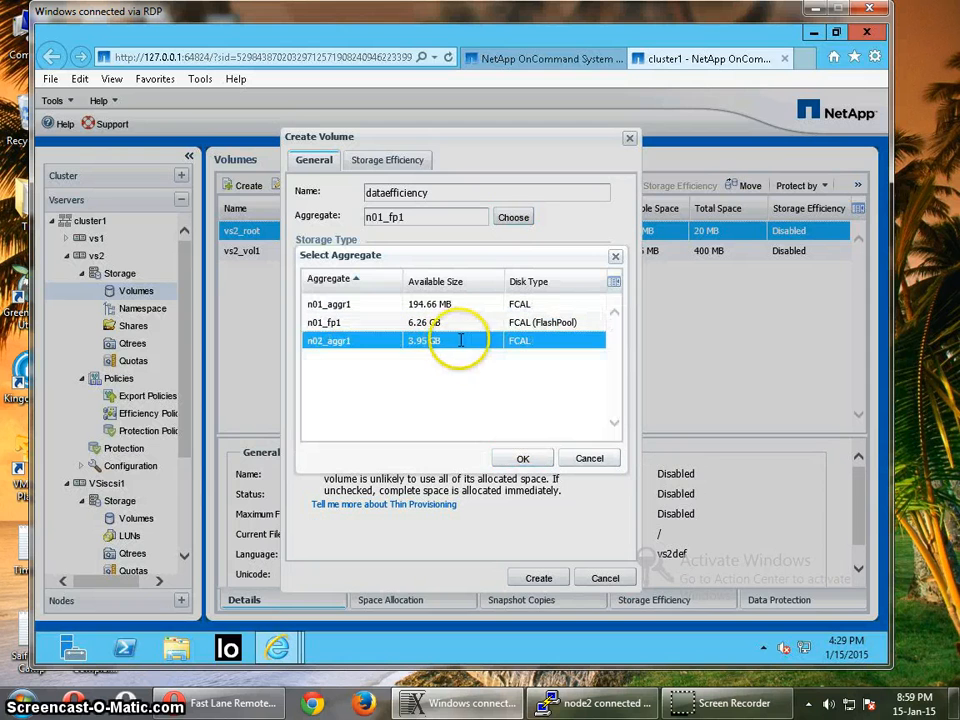
{"action": "left_click", "coordinate": [519, 461]}
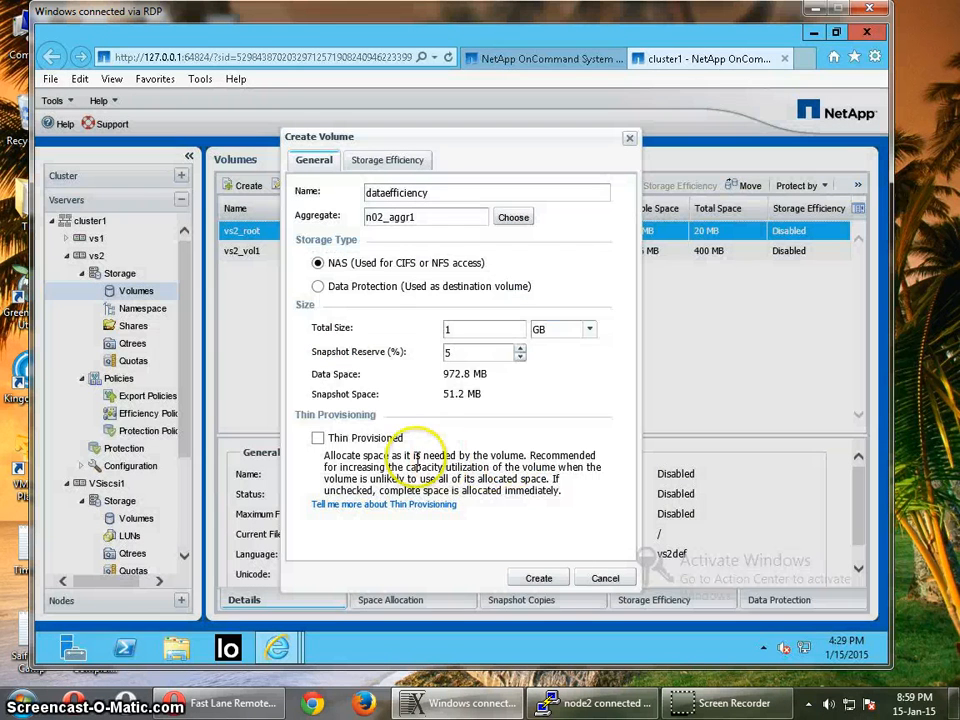
Make the new volume thin provisioned with a total size of 20 MB and create it
{"action": "left_click", "coordinate": [316, 446]}
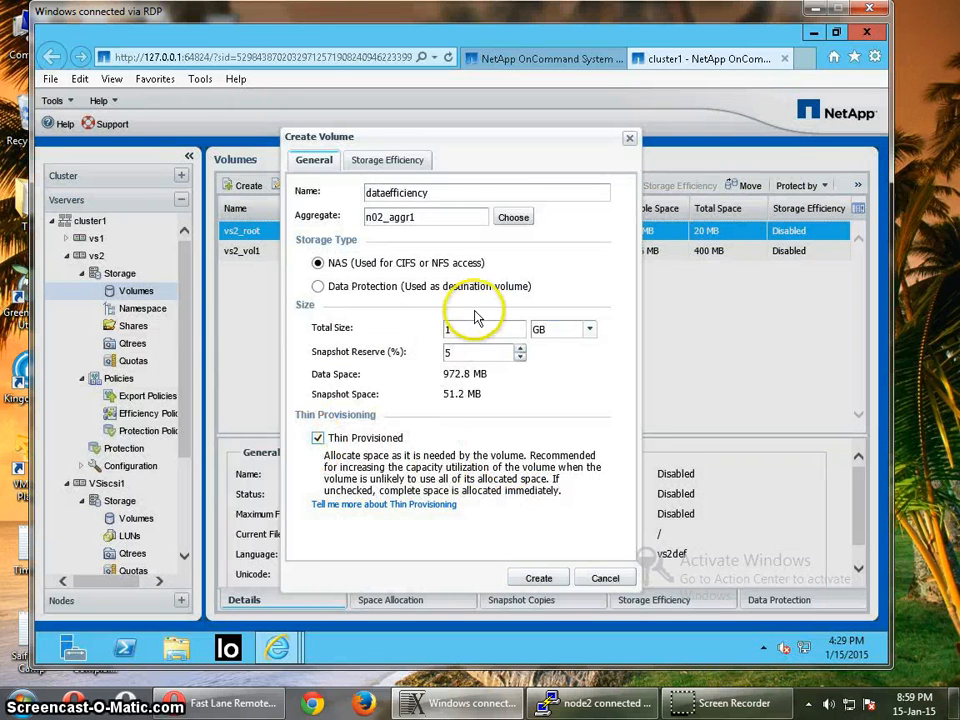
{"action": "left_click", "coordinate": [420, 329]}
{"action": "type", "text": "20"}
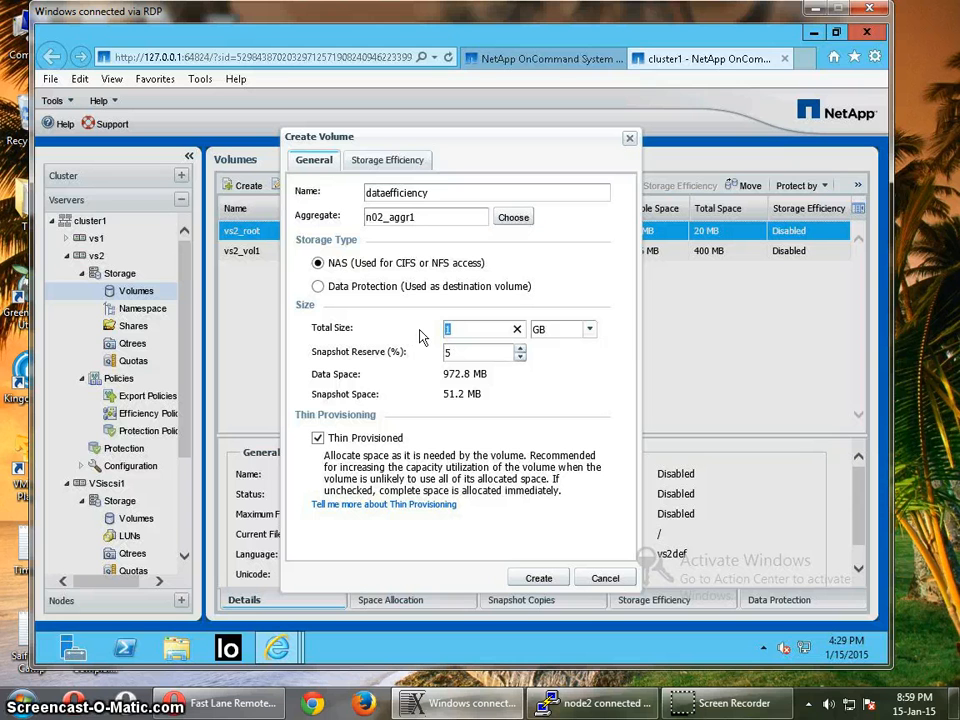
{"action": "left_click", "coordinate": [576, 341]}
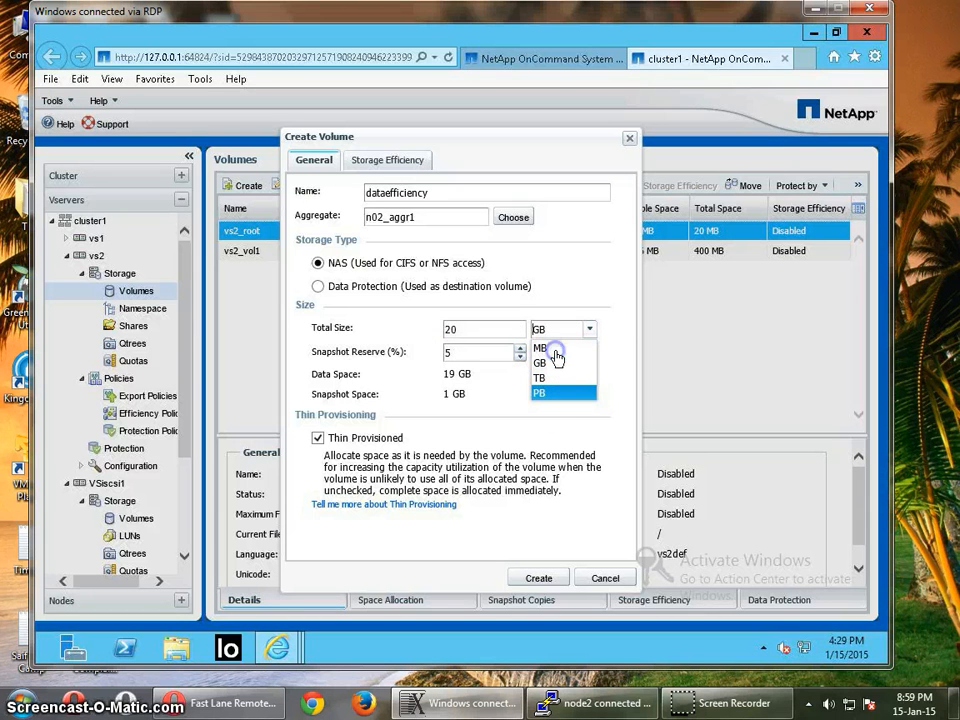
{"action": "left_click", "coordinate": [555, 349]}
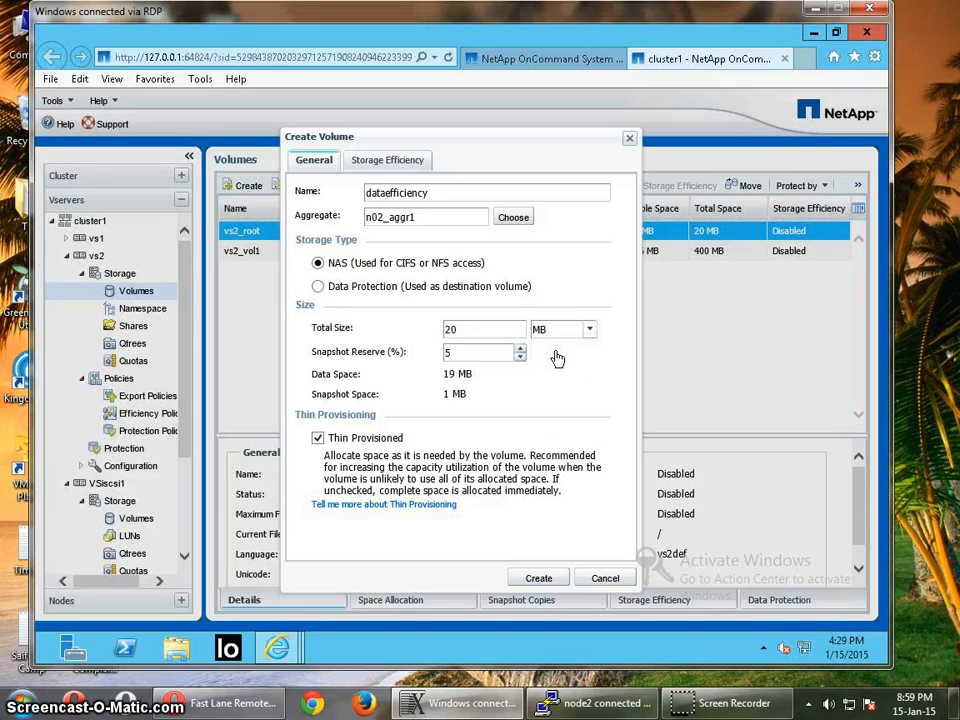
{"action": "left_click", "coordinate": [539, 579]}
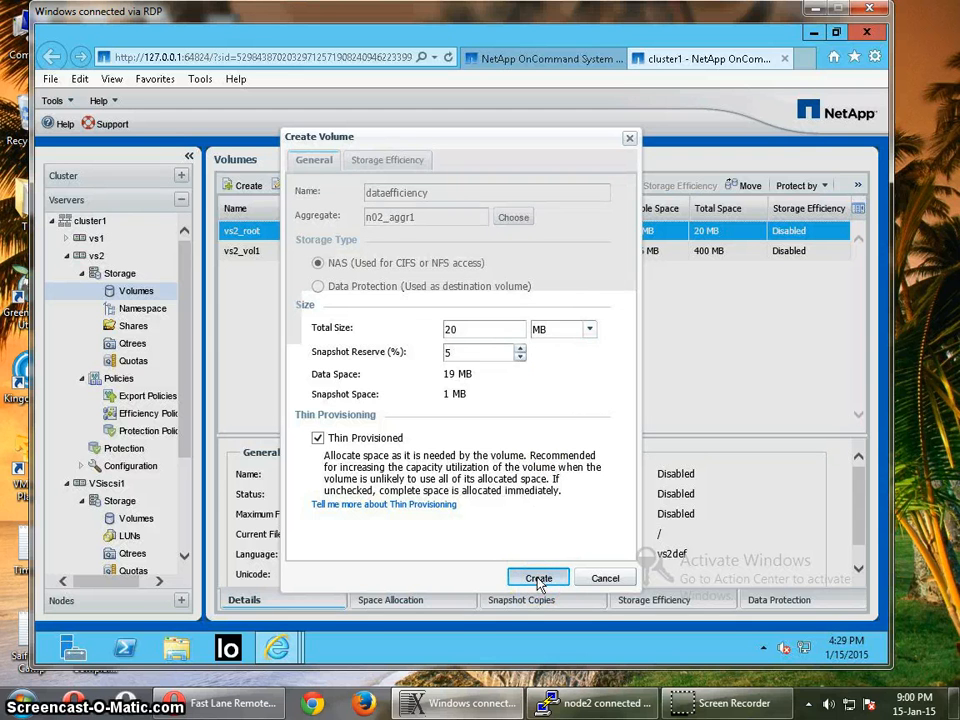
{"action": "left_click", "coordinate": [539, 580]}
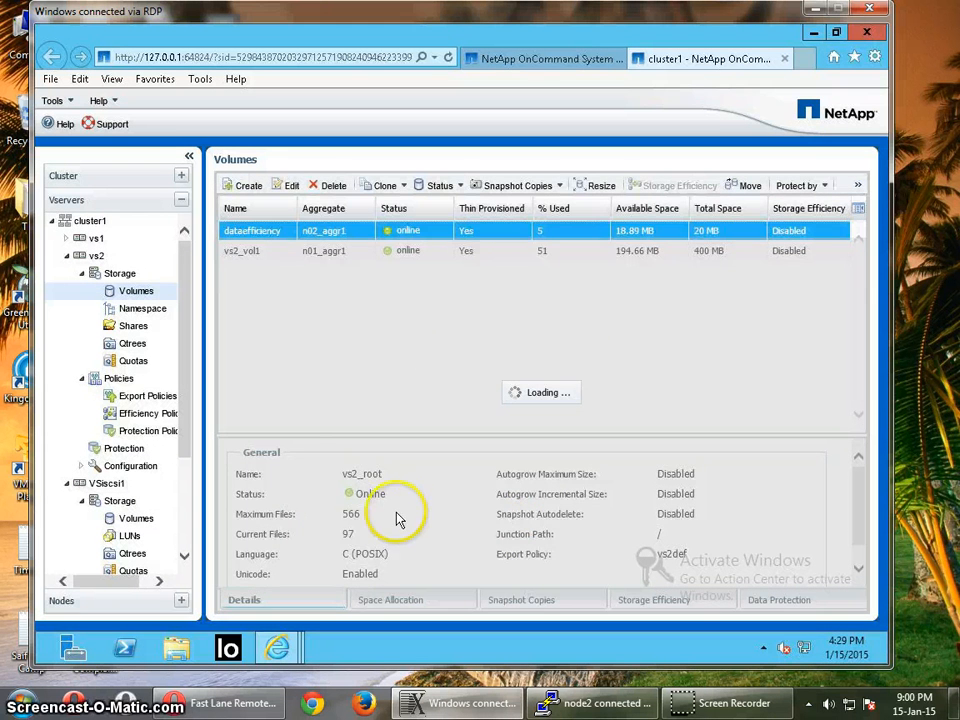
Change the export policy of the dataefficiency volume in the vs2 namespace to vs2def
{"action": "left_click", "coordinate": [143, 309]}
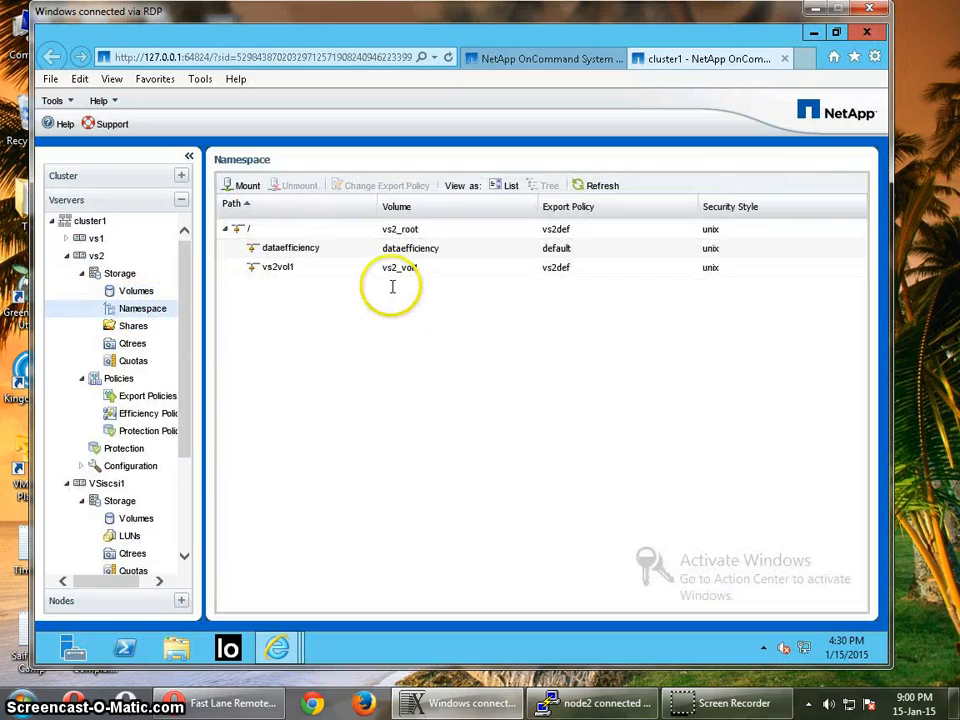
{"action": "left_click", "coordinate": [337, 250]}
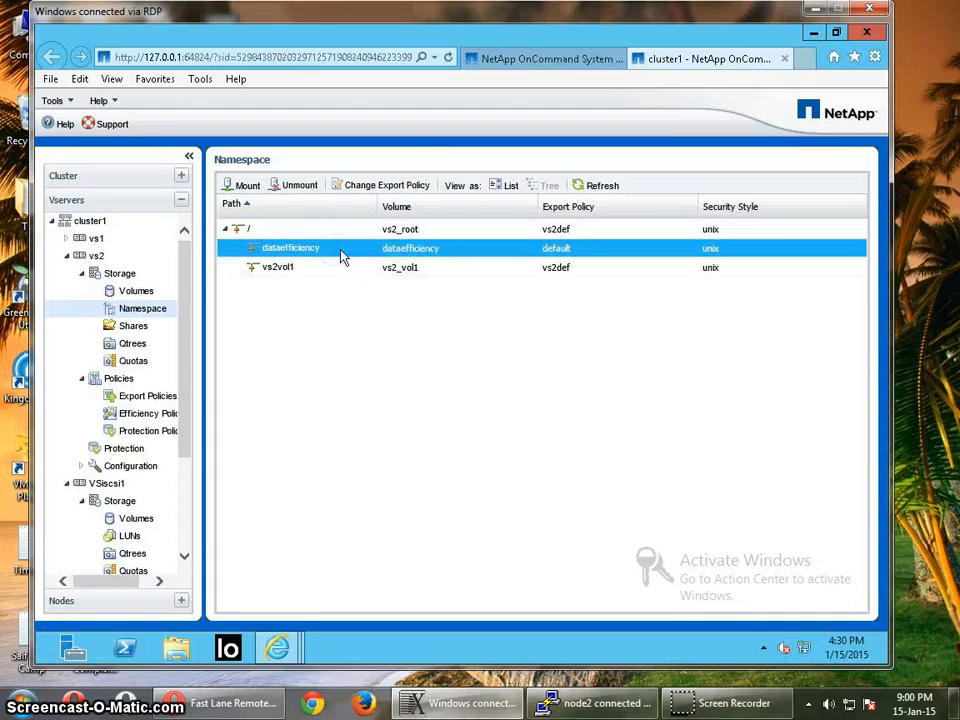
{"action": "left_click", "coordinate": [386, 186]}
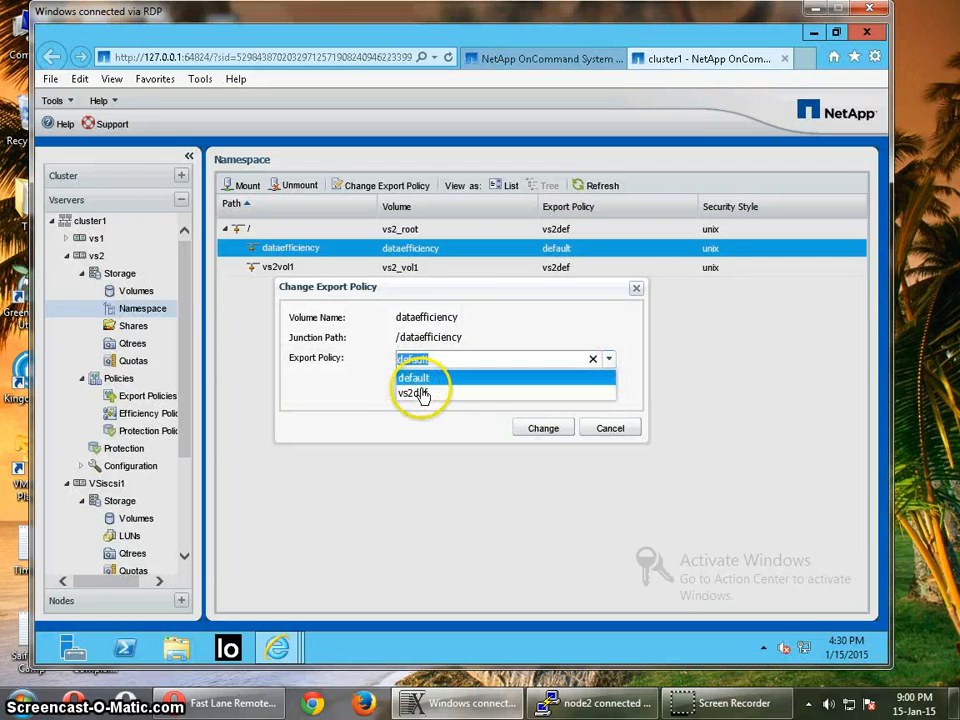
{"action": "left_click", "coordinate": [420, 393]}
{"action": "left_click", "coordinate": [540, 429]}
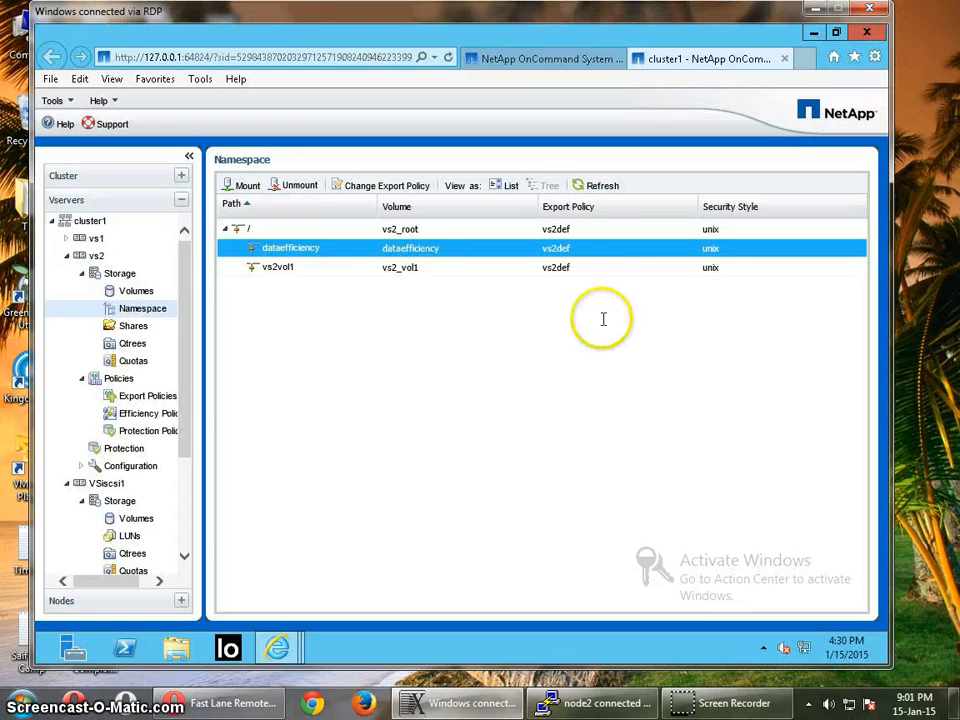
Grant UNIX write permission to Group and Others on the dataefficiency volume and save the change
{"action": "left_click", "coordinate": [134, 293]}
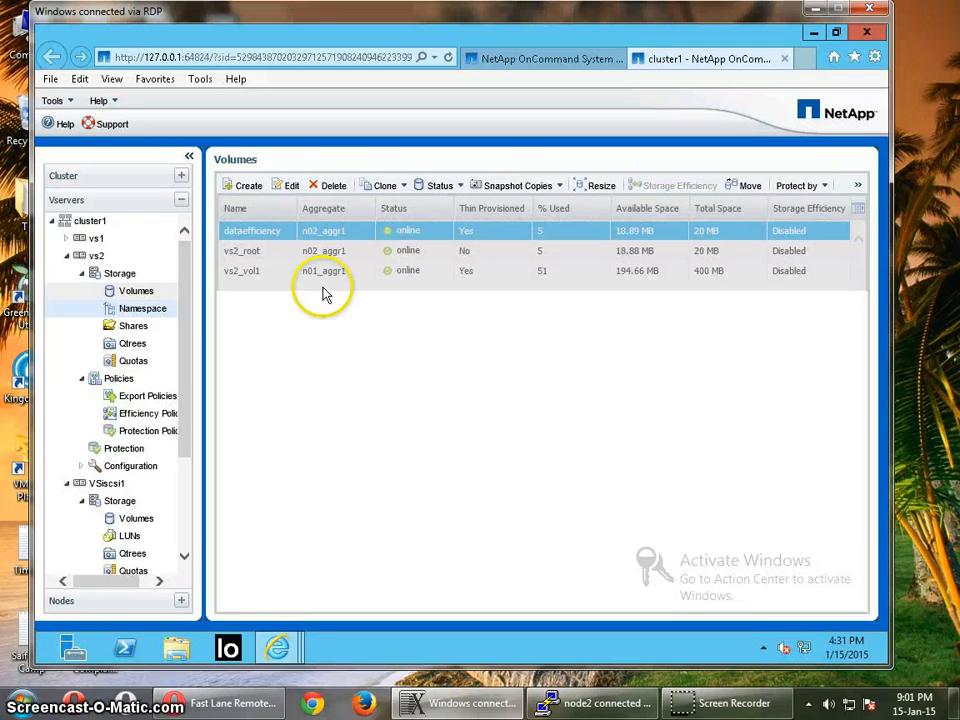
{"action": "left_click", "coordinate": [288, 190]}
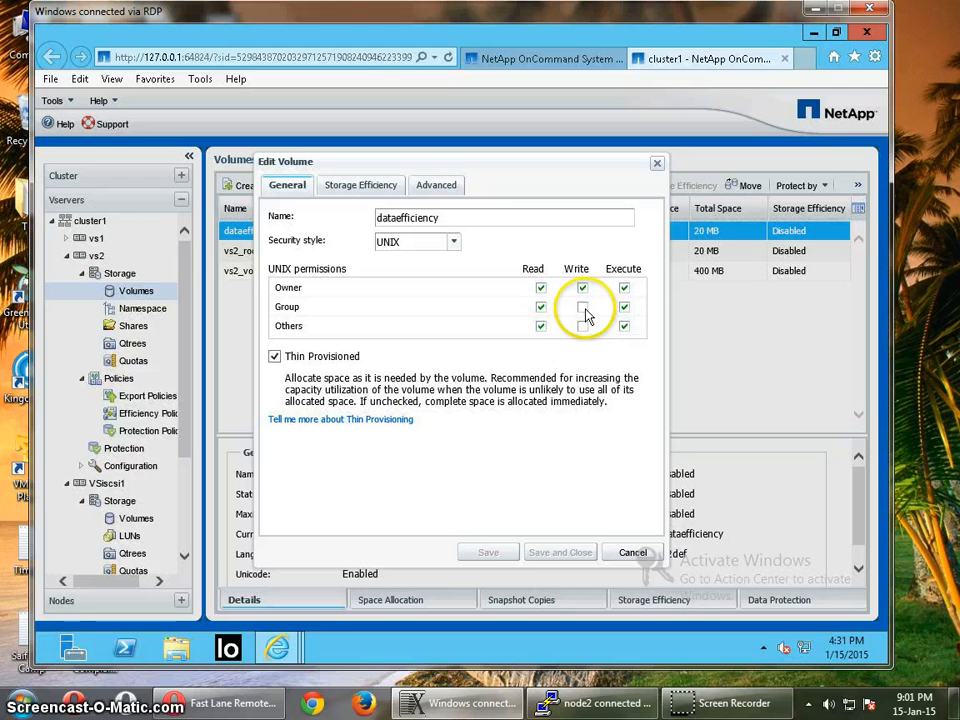
{"action": "left_click", "coordinate": [583, 308]}
{"action": "left_click", "coordinate": [584, 327]}
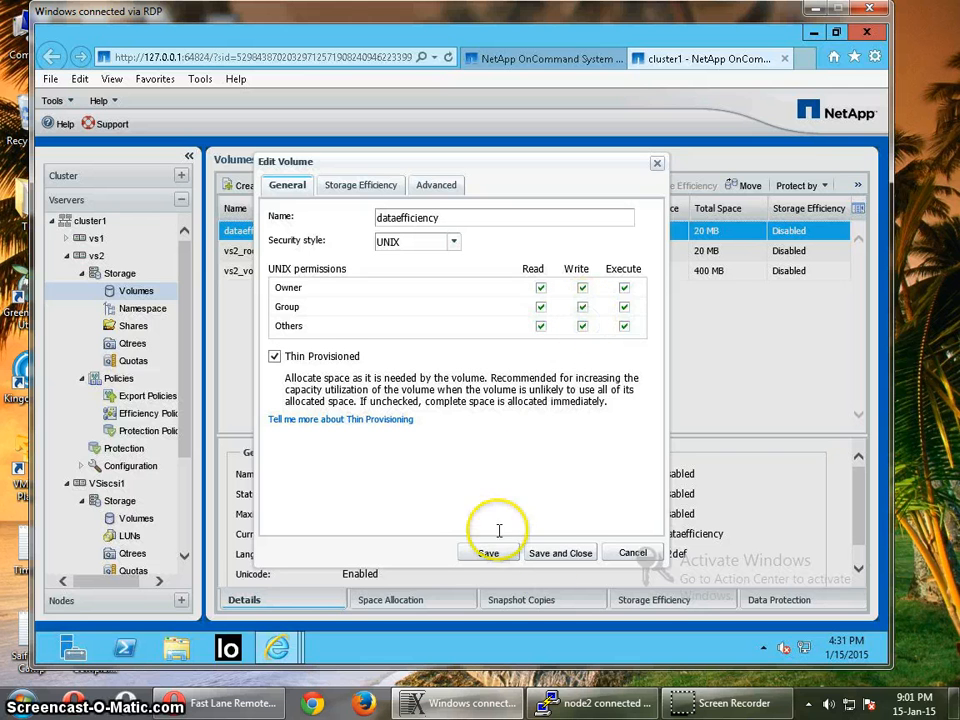
{"action": "left_click", "coordinate": [566, 552]}
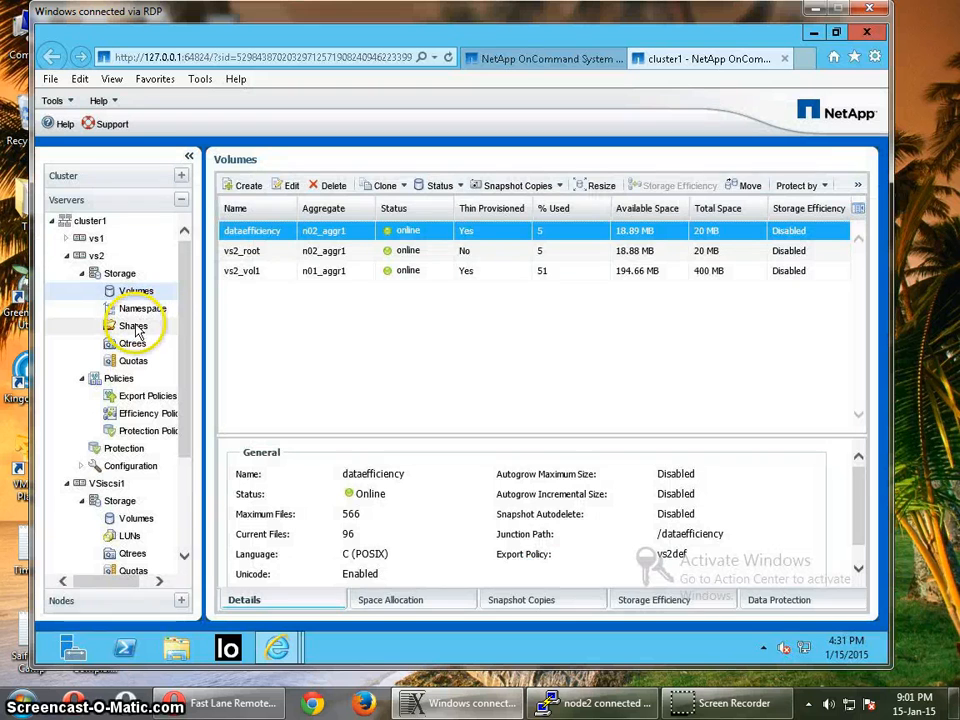
Create a share on vs2 for the folder /dataefficiency with the share name de
{"action": "left_click", "coordinate": [133, 327]}
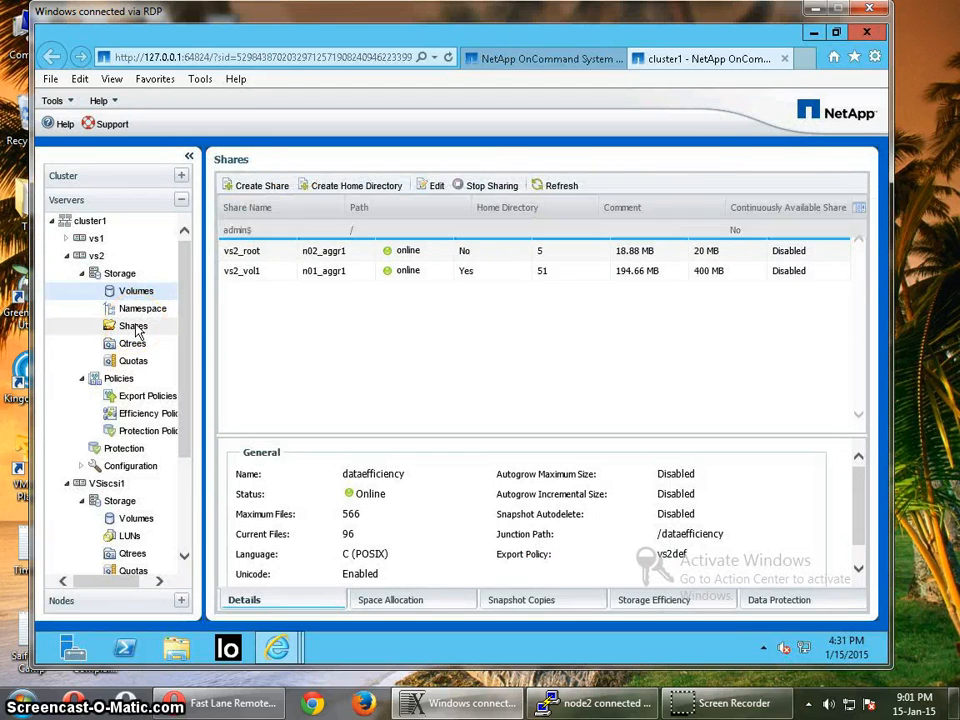
{"action": "left_click", "coordinate": [266, 188]}
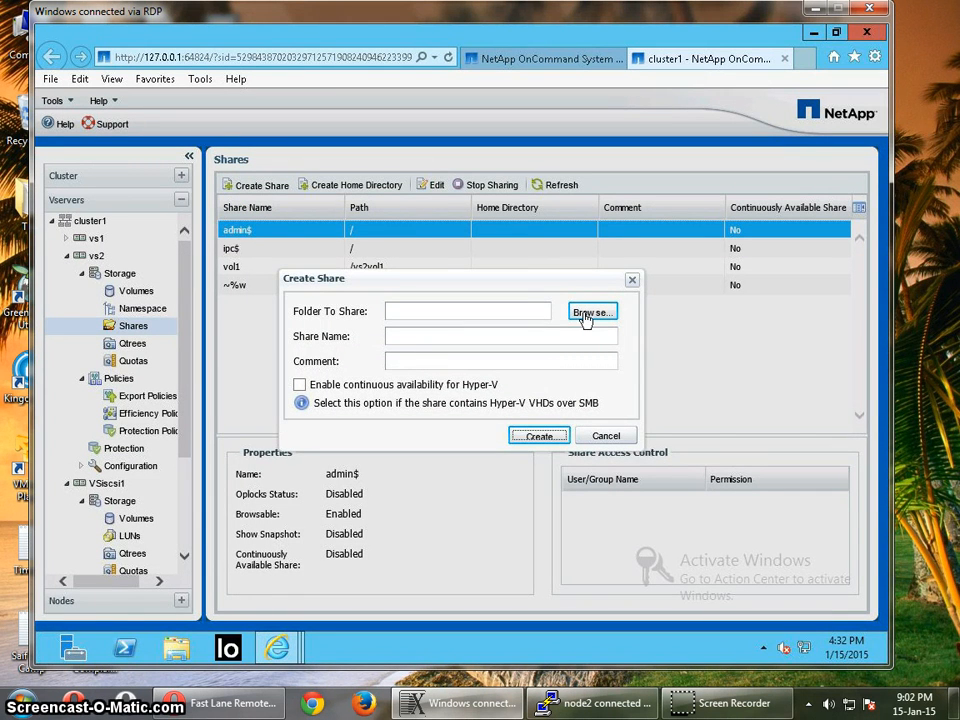
{"action": "left_click", "coordinate": [580, 314]}
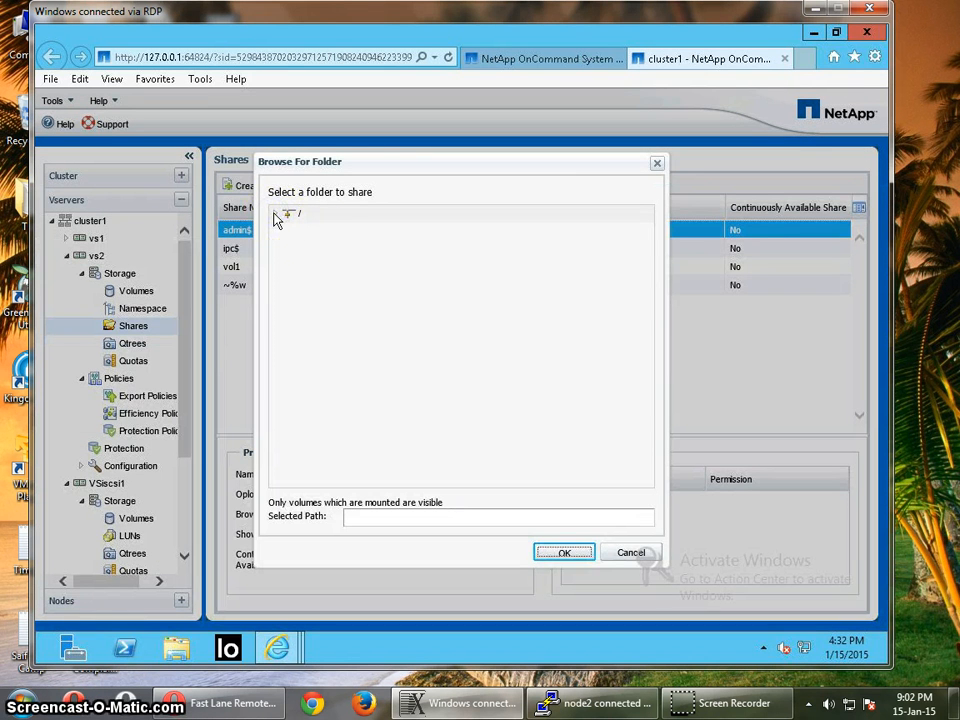
{"action": "left_click", "coordinate": [276, 214]}
{"action": "left_click", "coordinate": [332, 231]}
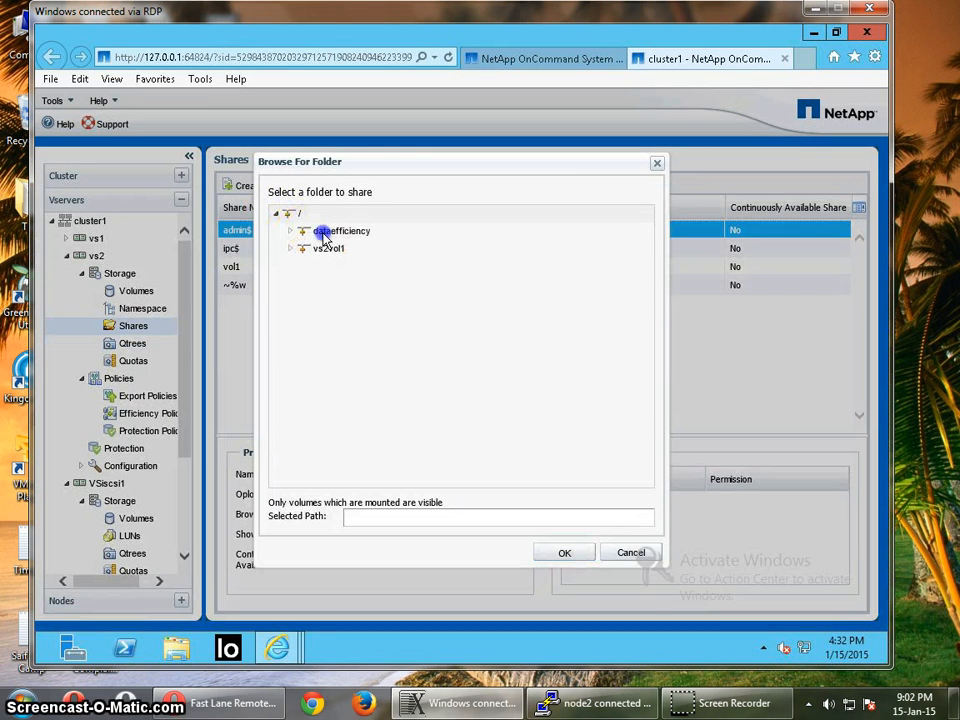
{"action": "left_click", "coordinate": [551, 542]}
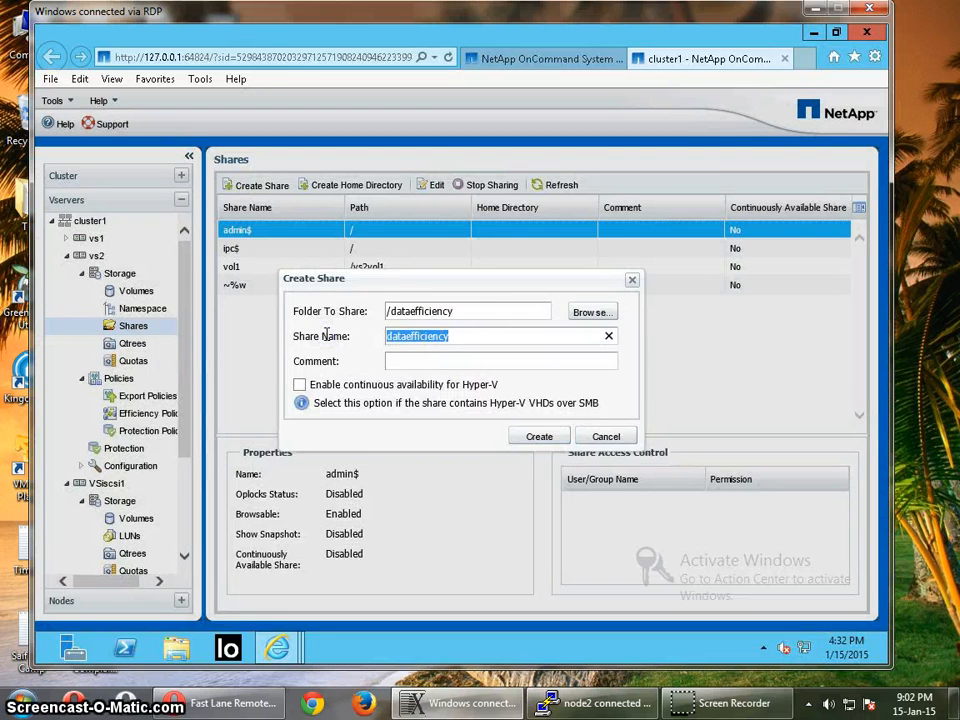
{"action": "type", "text": "de"}
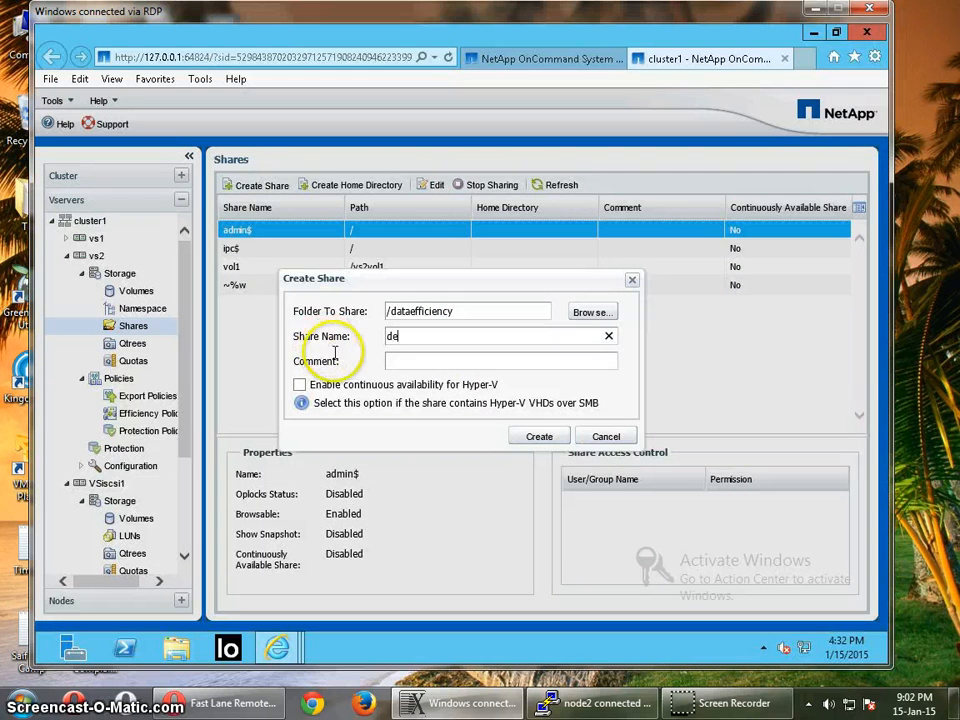
{"action": "left_click", "coordinate": [533, 438]}
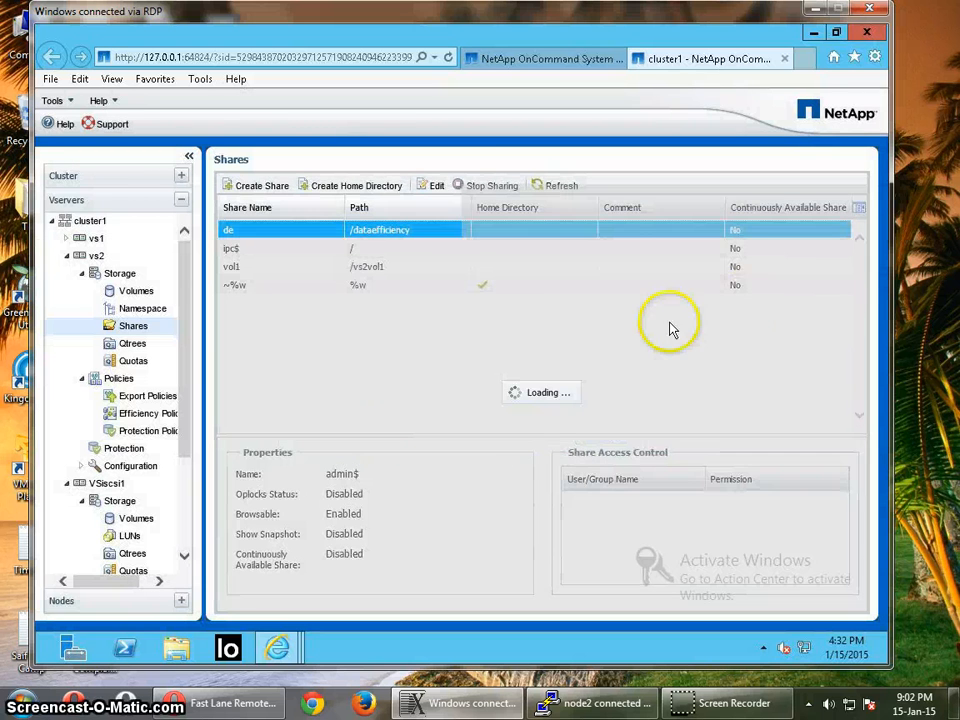
Map the new share to drive T: from a Windows command prompt with "net use t: \\ntapvs2\de"
{"action": "left_click", "coordinate": [814, 34]}
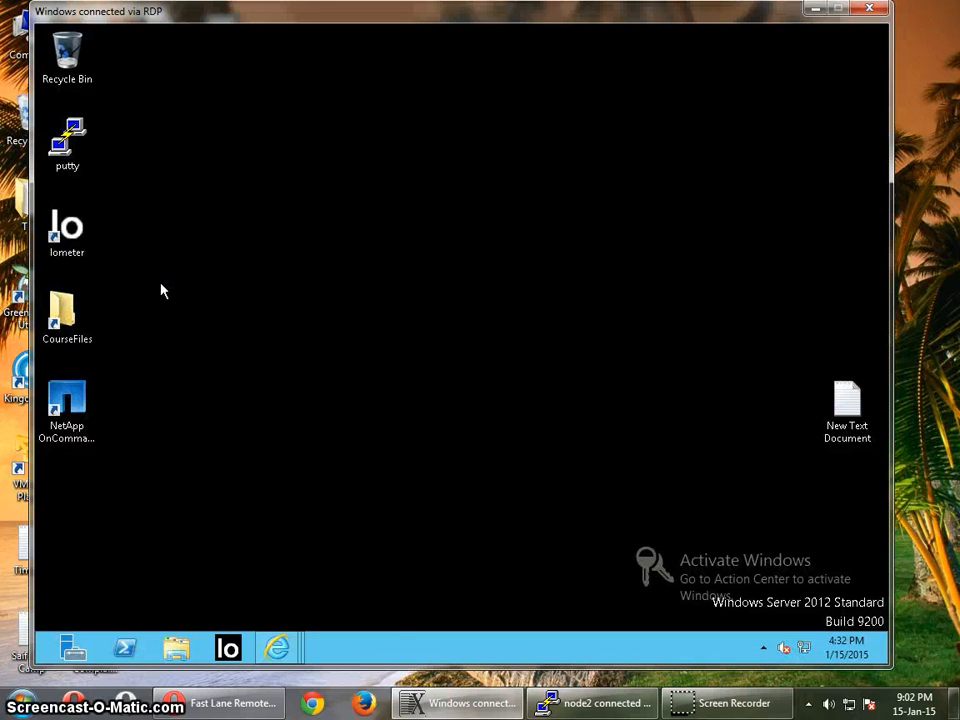
{"action": "key", "text": "super+r"}
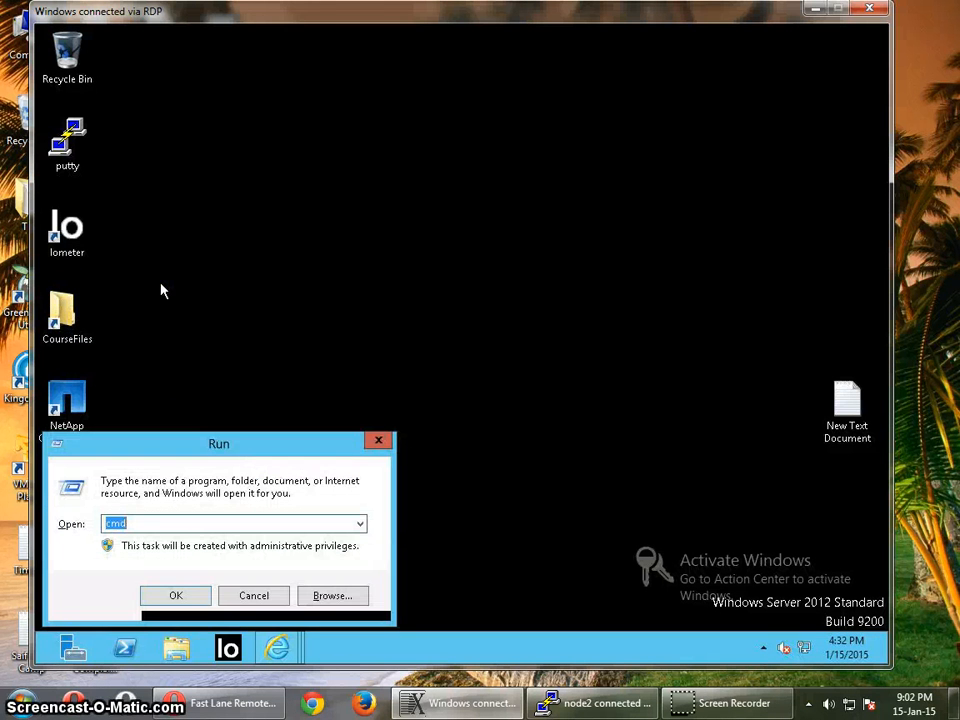
{"action": "key", "text": "Return"}
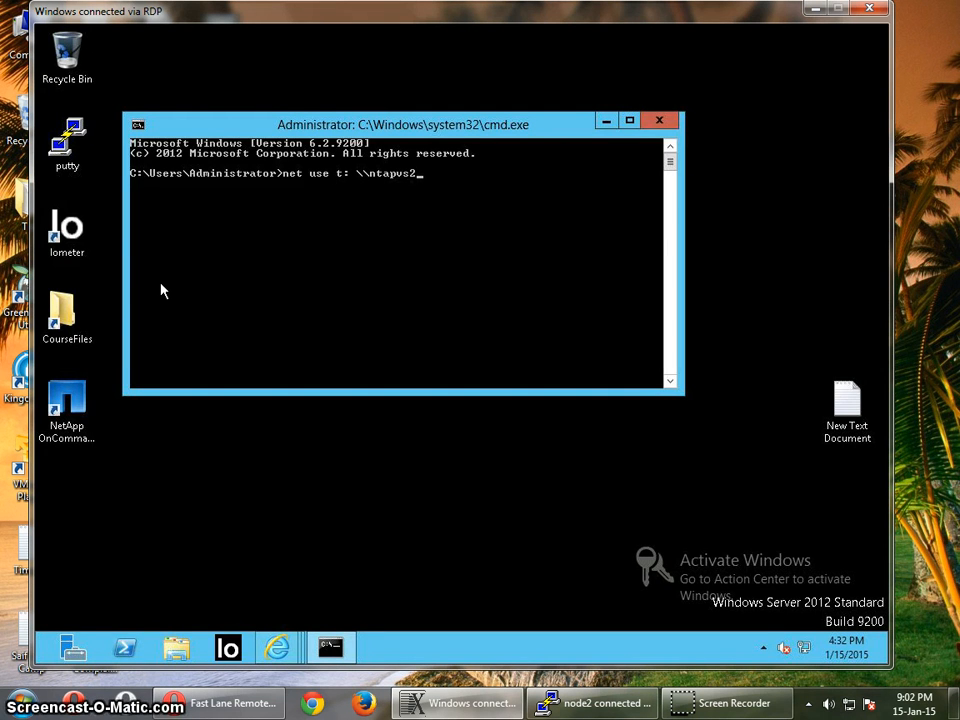
{"action": "key", "text": "Return"}
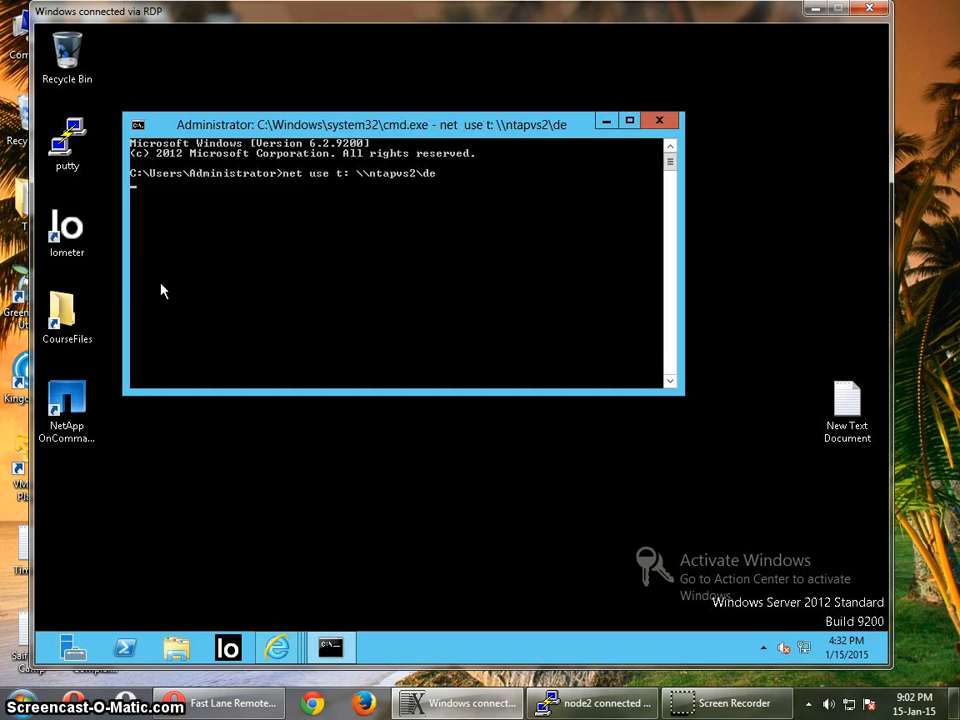
Open the CourseFiles folder from the desktop and browse to the mapped de (T:) drive
{"action": "left_click", "coordinate": [70, 312]}
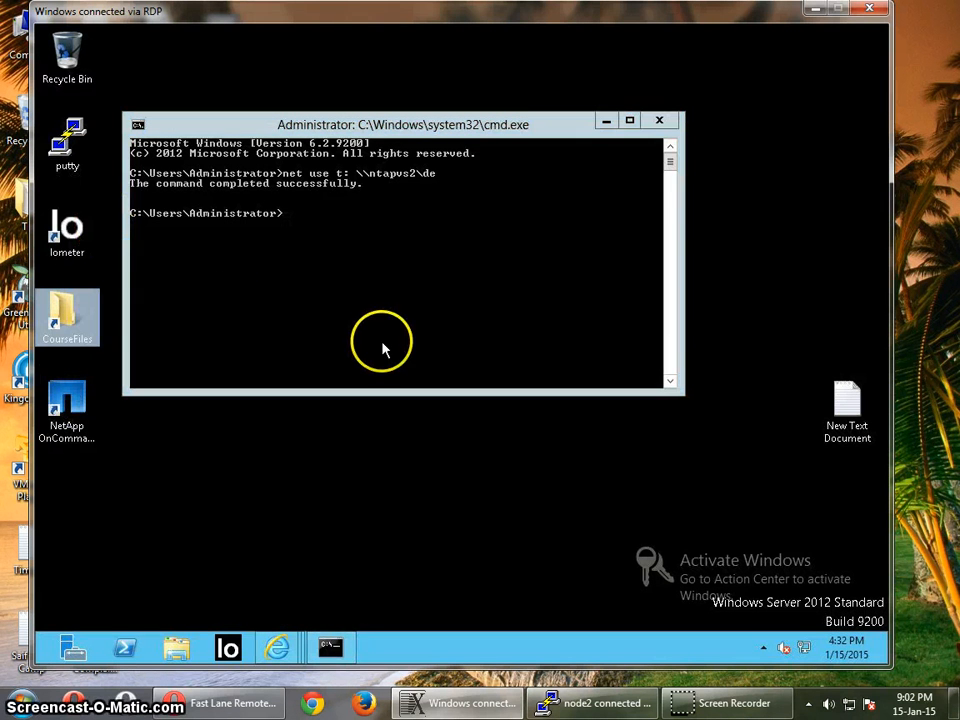
{"action": "double_click", "coordinate": [70, 322]}
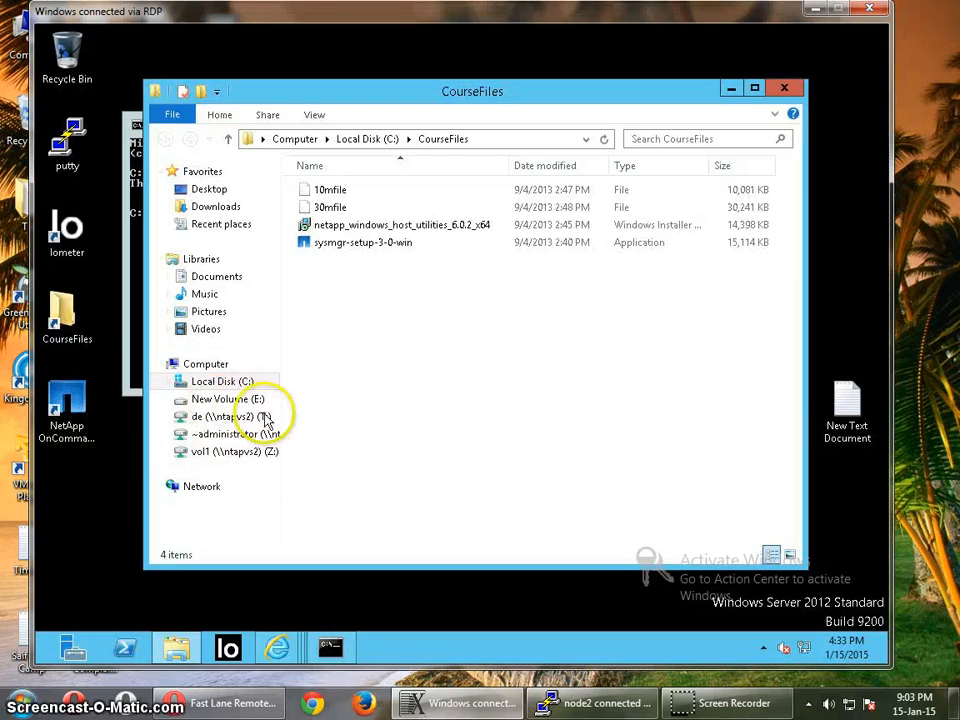
{"action": "left_click", "coordinate": [228, 418]}
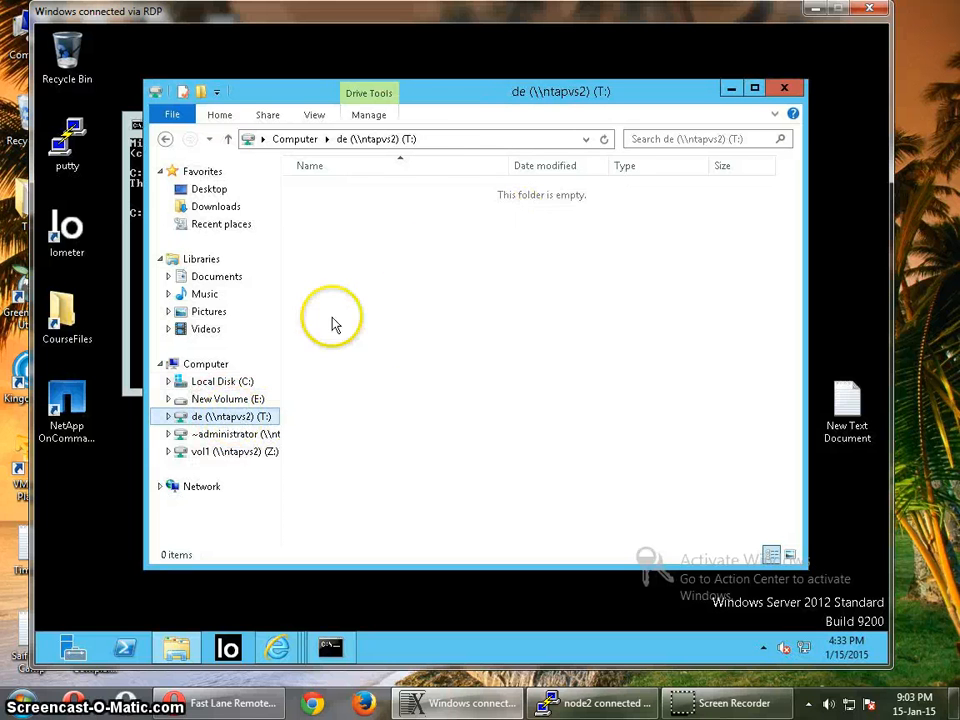
Try to copy 30mfile from the CourseFiles folder to the mapped de (T:) drive, and cancel the interrupted copy
{"action": "double_click", "coordinate": [63, 321]}
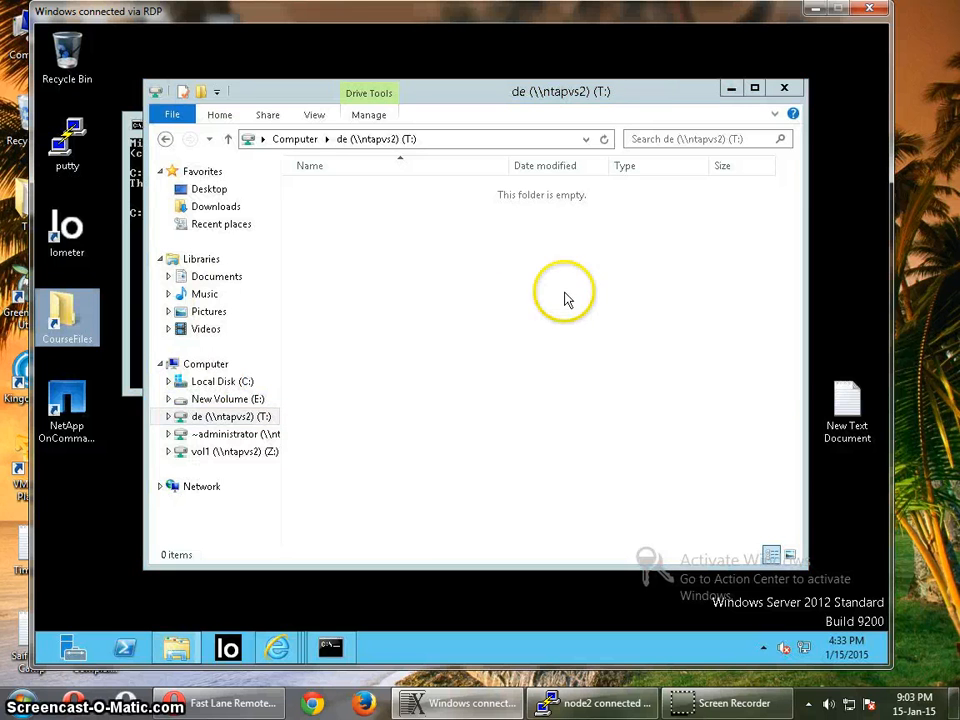
{"action": "double_click", "coordinate": [65, 315]}
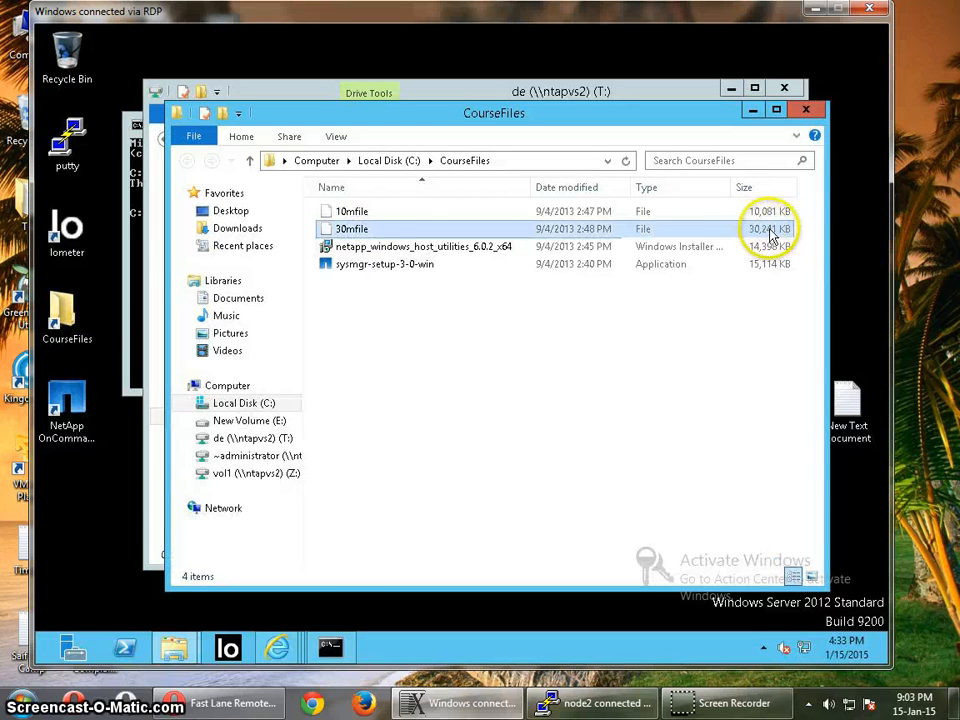
{"action": "left_click", "coordinate": [382, 228]}
{"action": "right_click", "coordinate": [378, 231]}
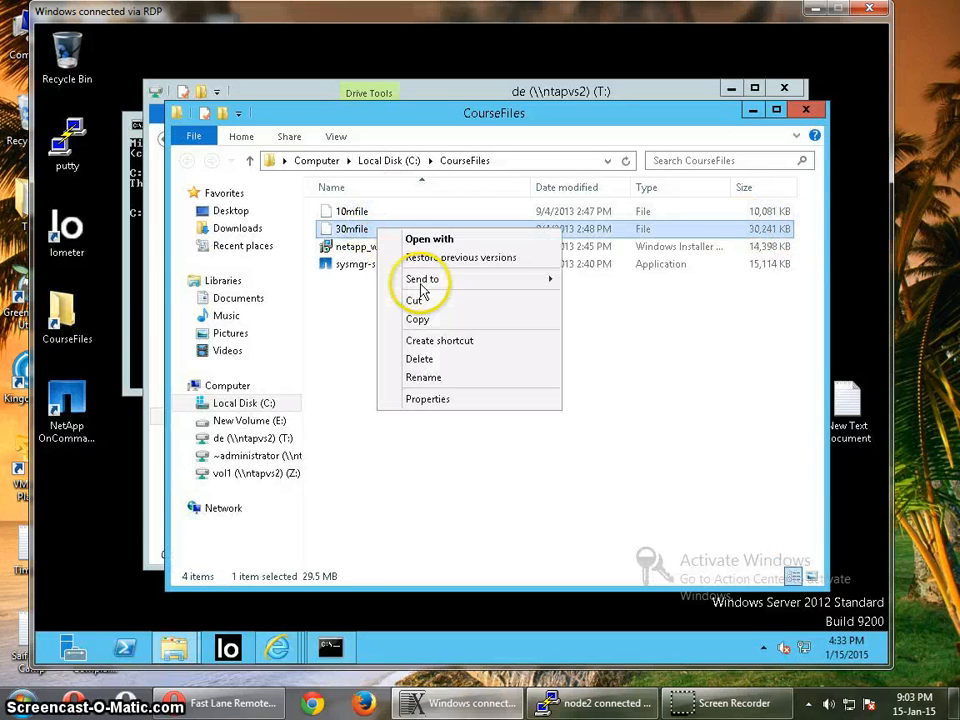
{"action": "left_click", "coordinate": [420, 320]}
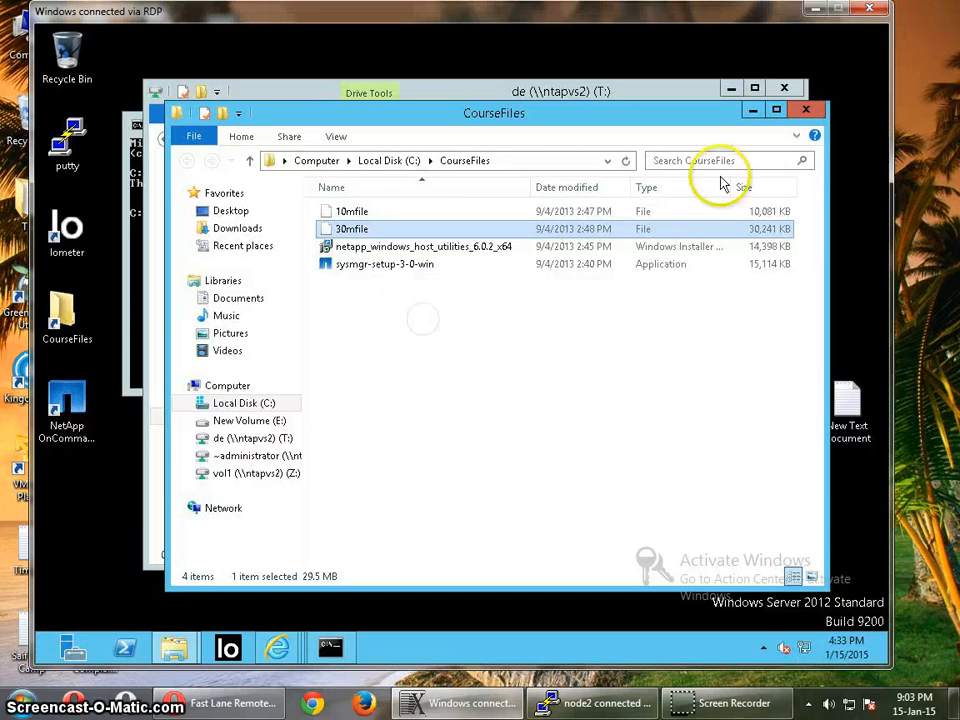
{"action": "left_click", "coordinate": [753, 110]}
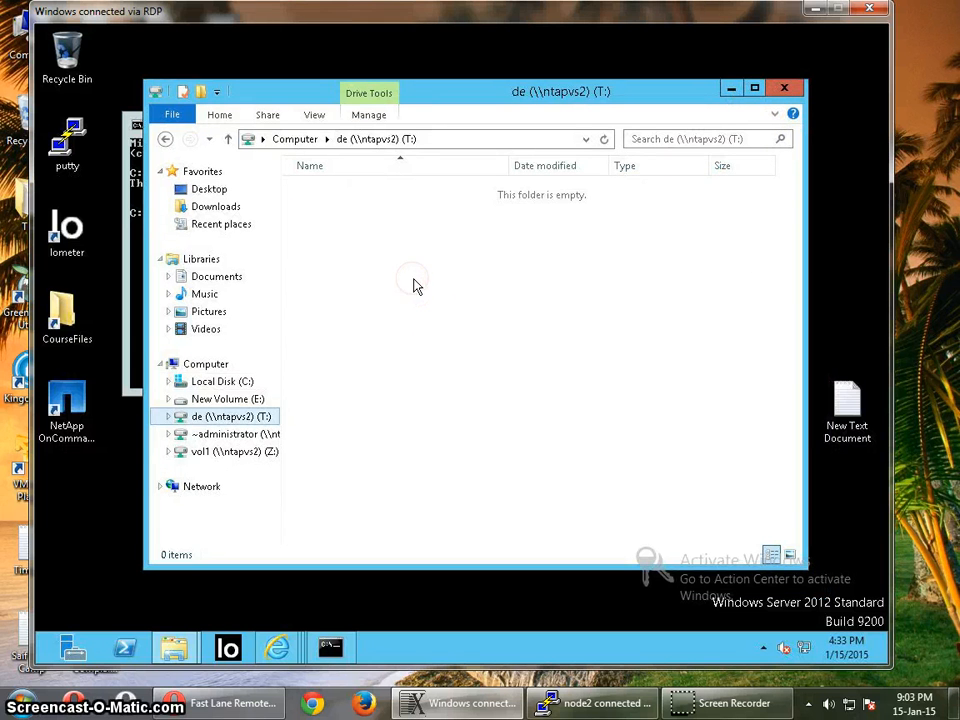
{"action": "right_click", "coordinate": [414, 281]}
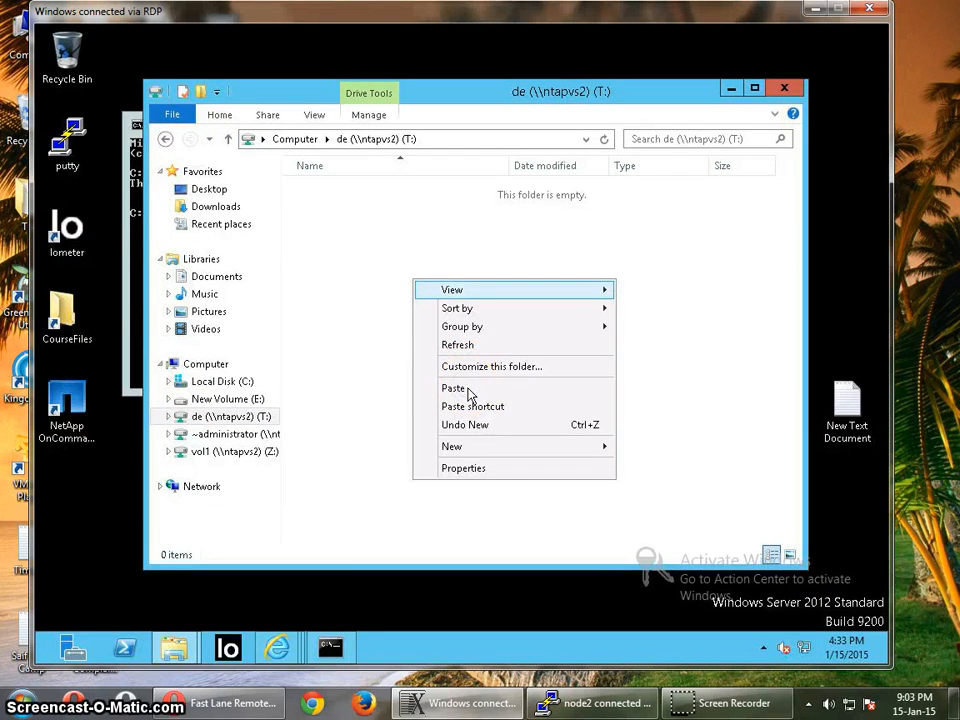
{"action": "key", "text": "Right"}
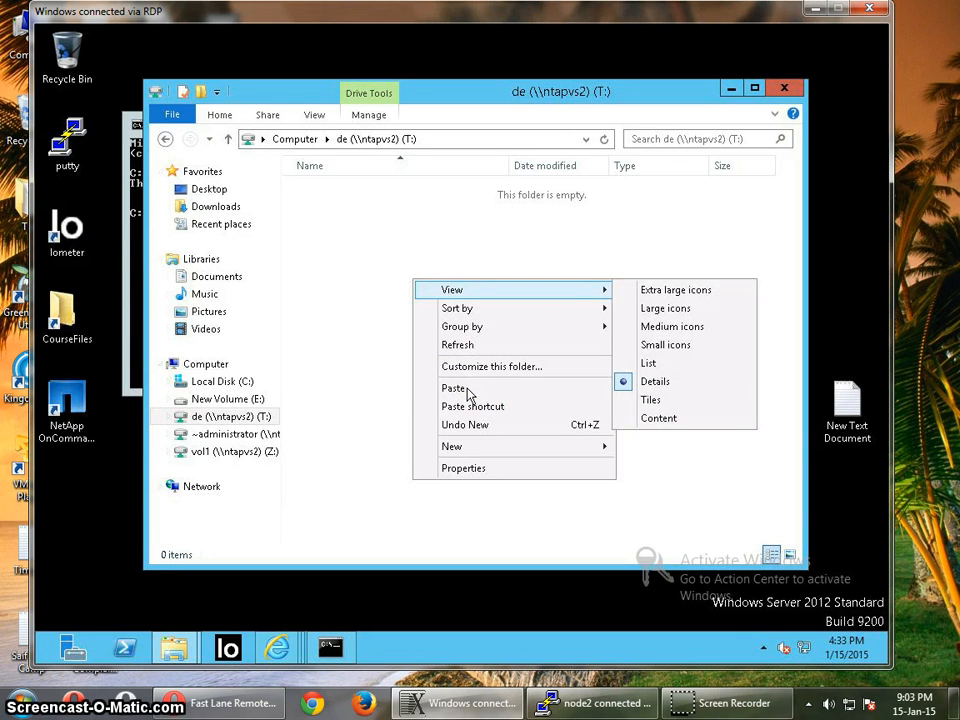
{"action": "left_click", "coordinate": [466, 389]}
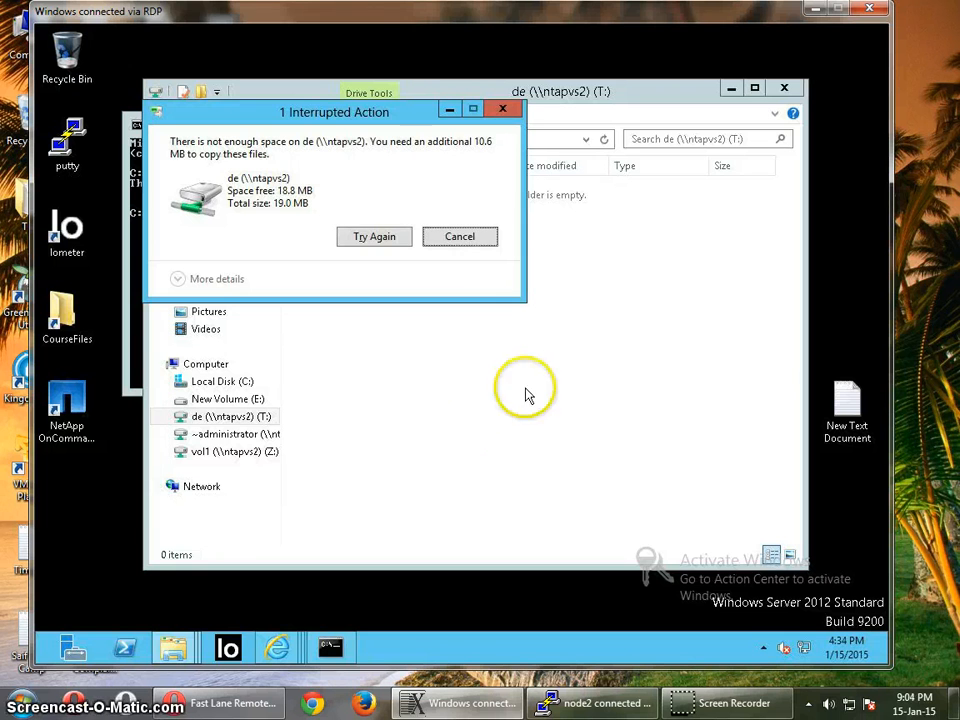
{"action": "left_click", "coordinate": [481, 242]}
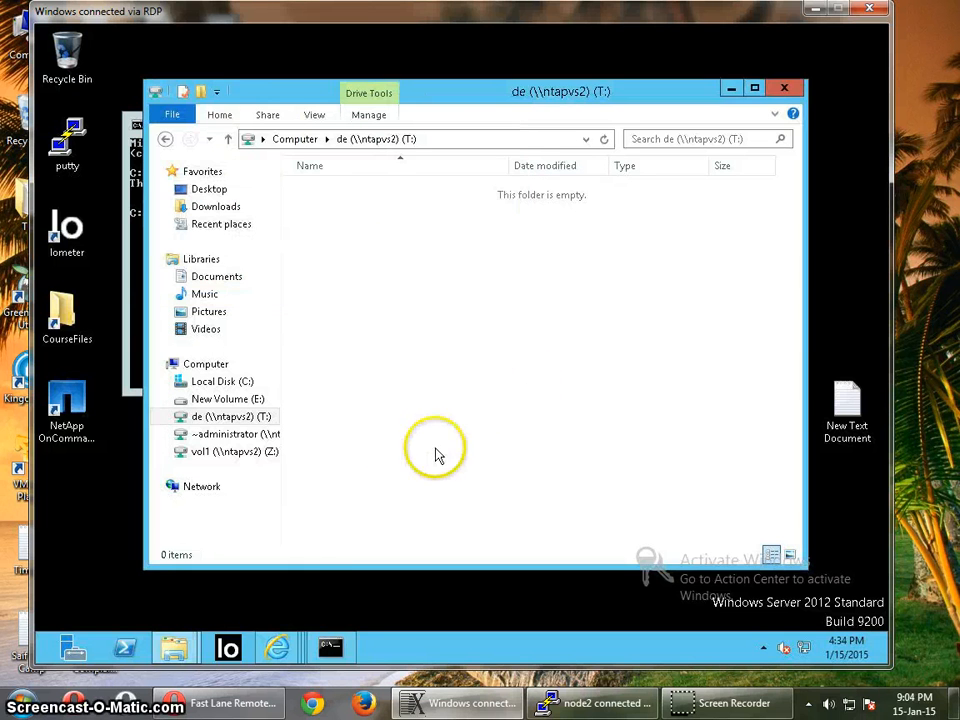
Switch to OnCommand System Manager and resize the dataefficiency volume on vs2 to a total capacity of 100 MB
{"action": "mouse_move", "coordinate": [280, 650]}
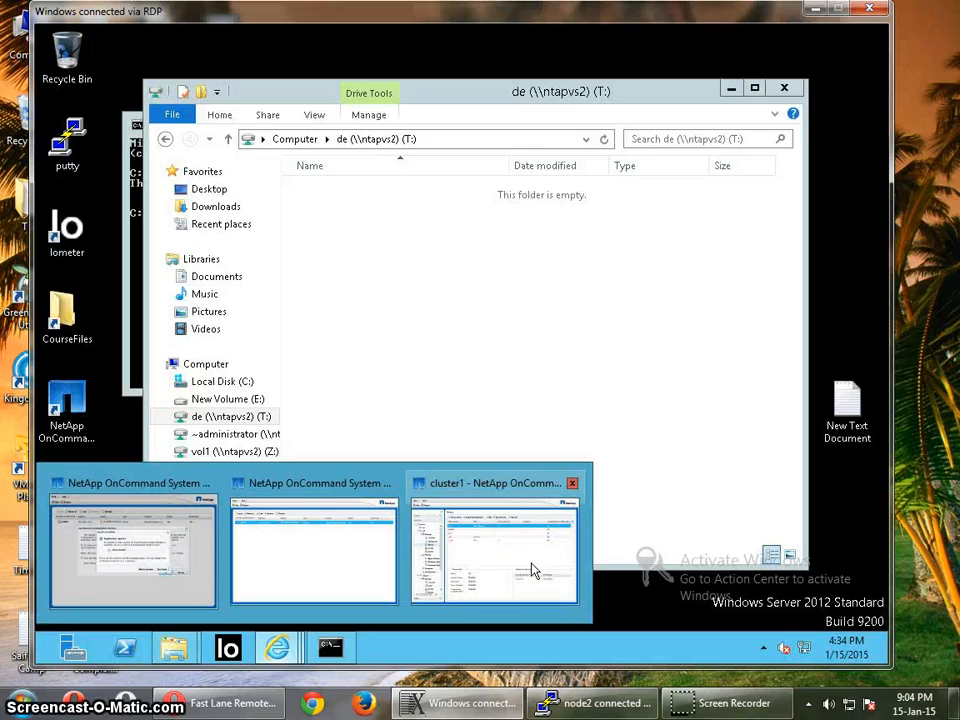
{"action": "left_click", "coordinate": [533, 570]}
{"action": "left_click", "coordinate": [405, 231]}
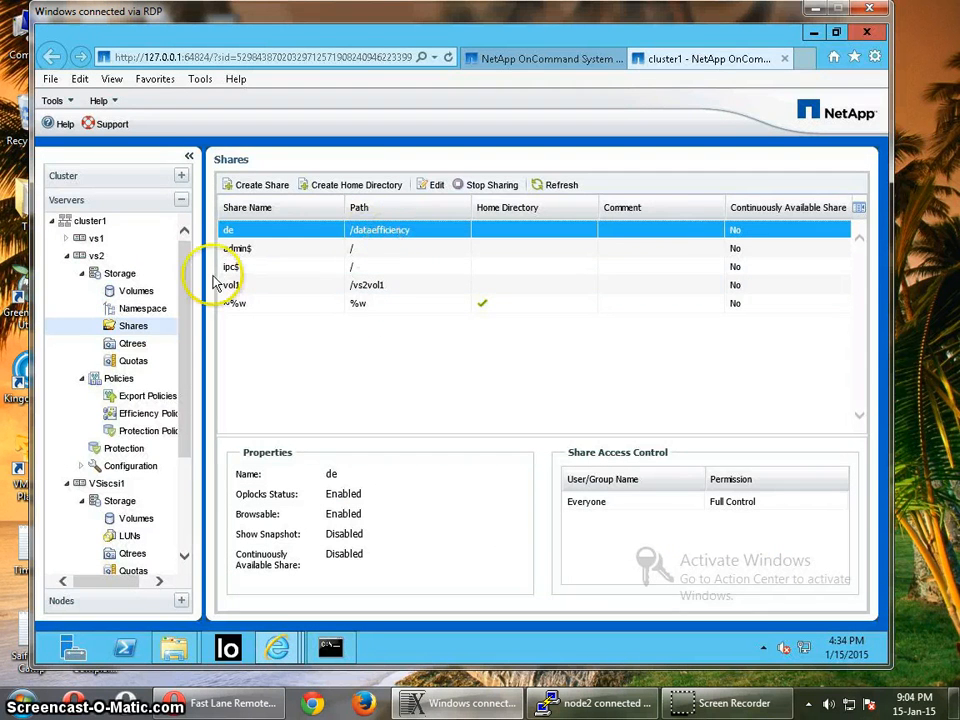
{"action": "left_click", "coordinate": [130, 289]}
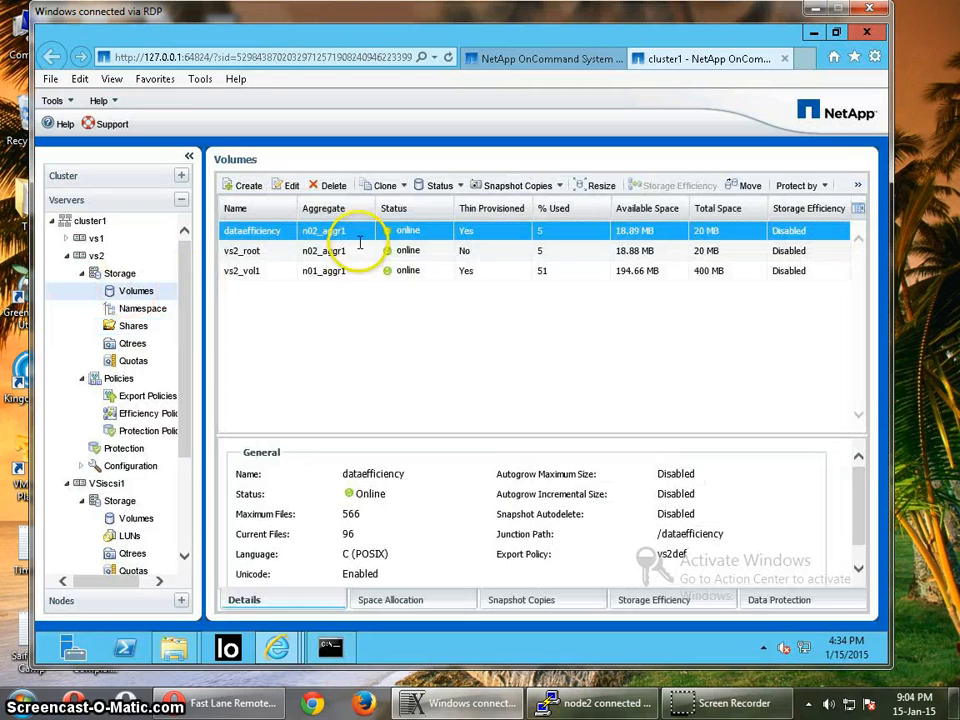
{"action": "left_click", "coordinate": [601, 189]}
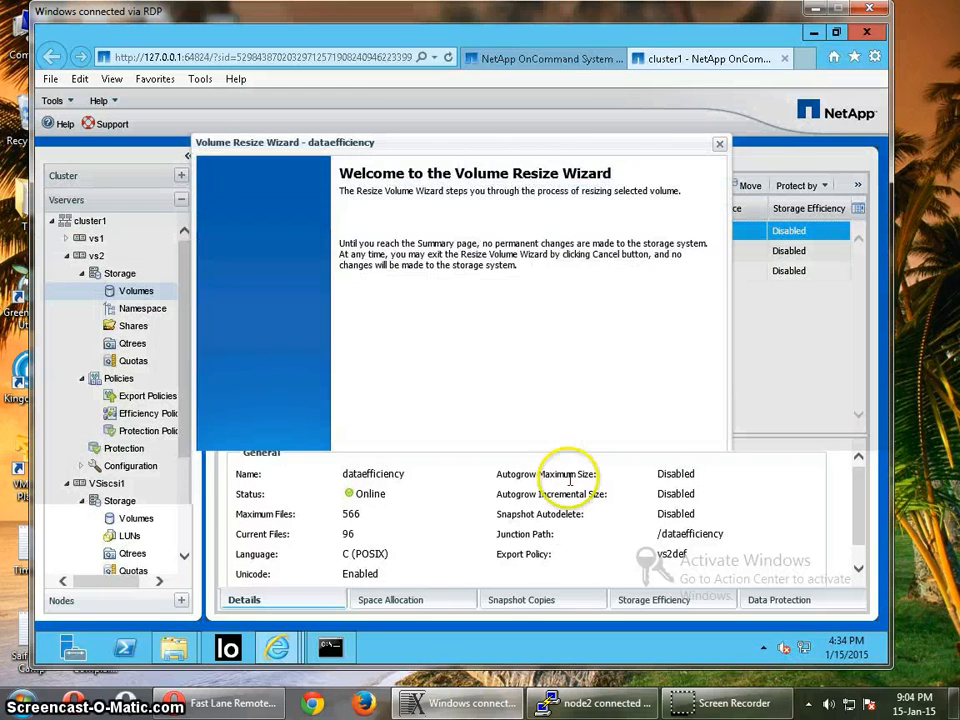
{"action": "left_click", "coordinate": [627, 572]}
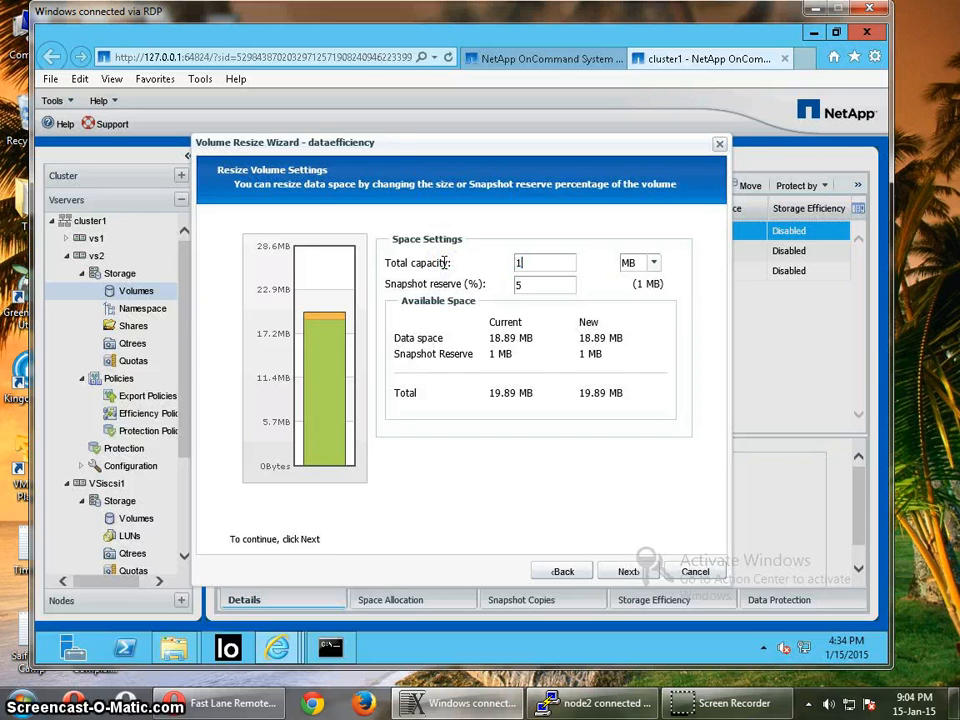
{"action": "left_click", "coordinate": [624, 572]}
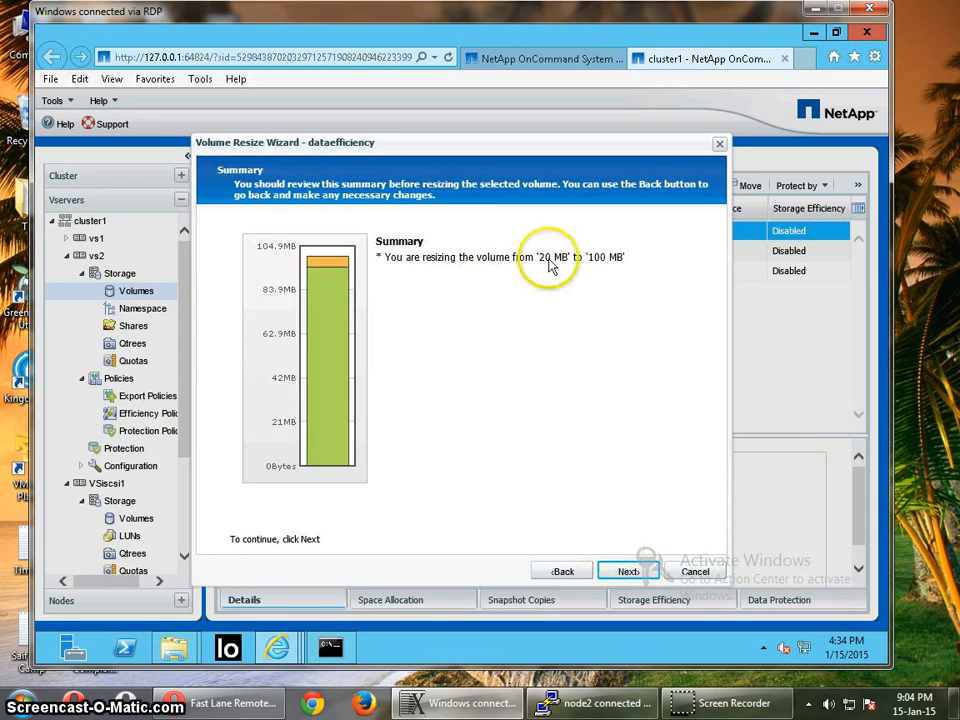
{"action": "left_click", "coordinate": [628, 571]}
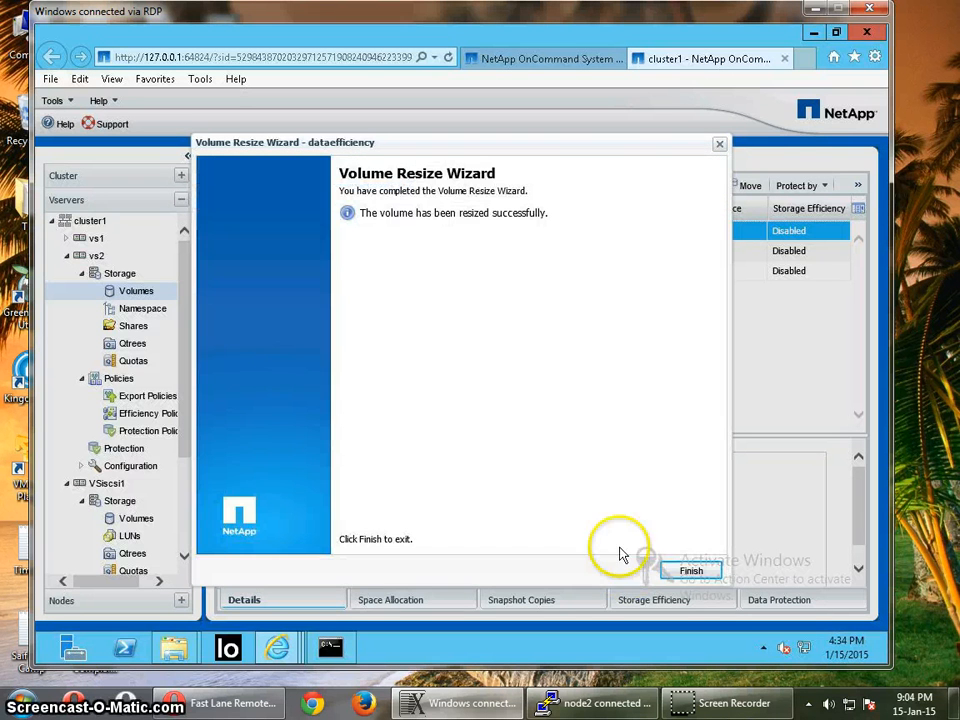
{"action": "left_click", "coordinate": [670, 575]}
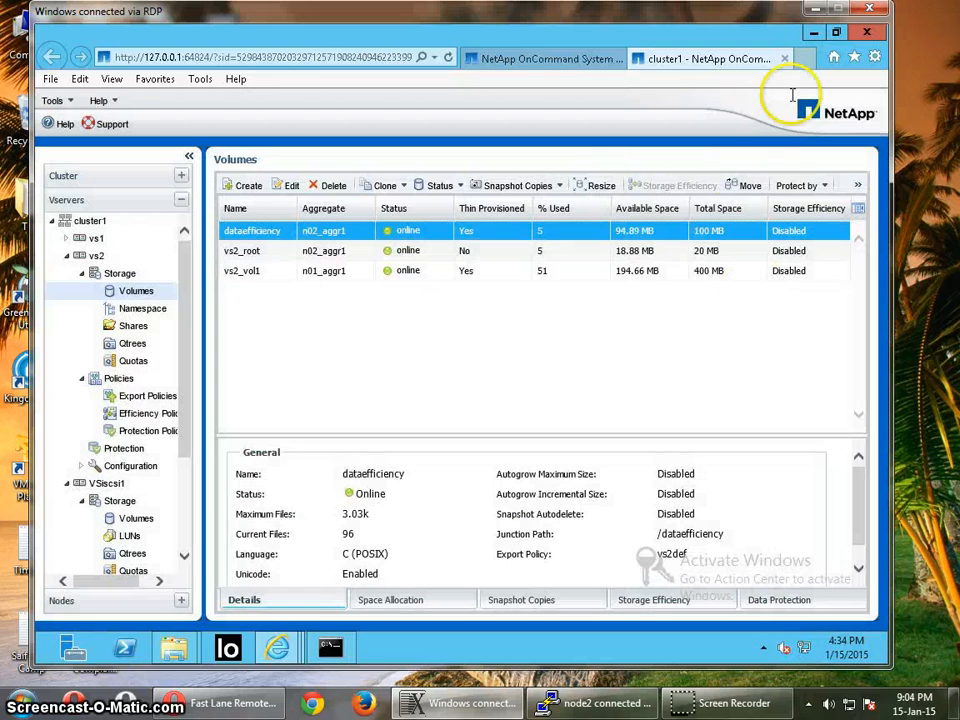
Switch back to File Explorer and copy 30mfile from CourseFiles to the de (T:) drive, expanding the transfer details
{"action": "left_click", "coordinate": [178, 648]}
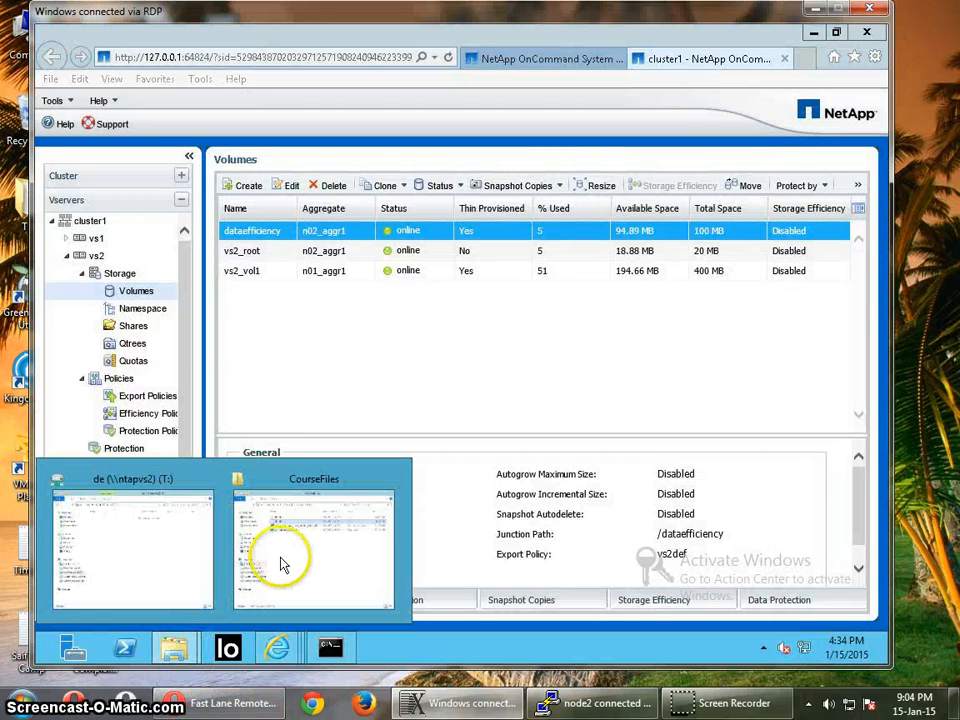
{"action": "left_click", "coordinate": [300, 557]}
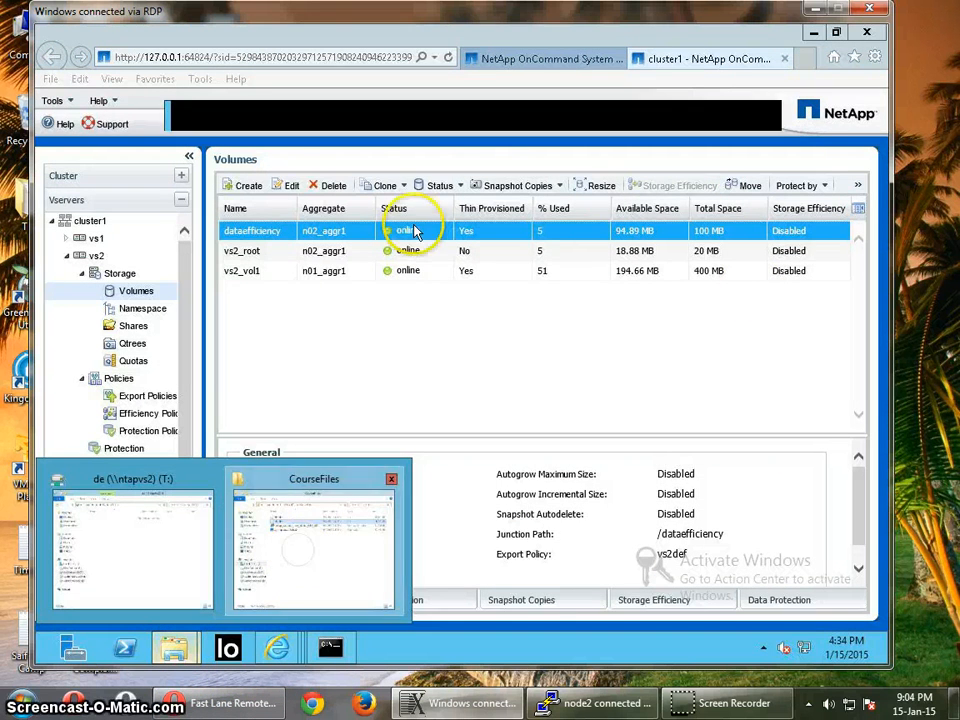
{"action": "left_click", "coordinate": [348, 230]}
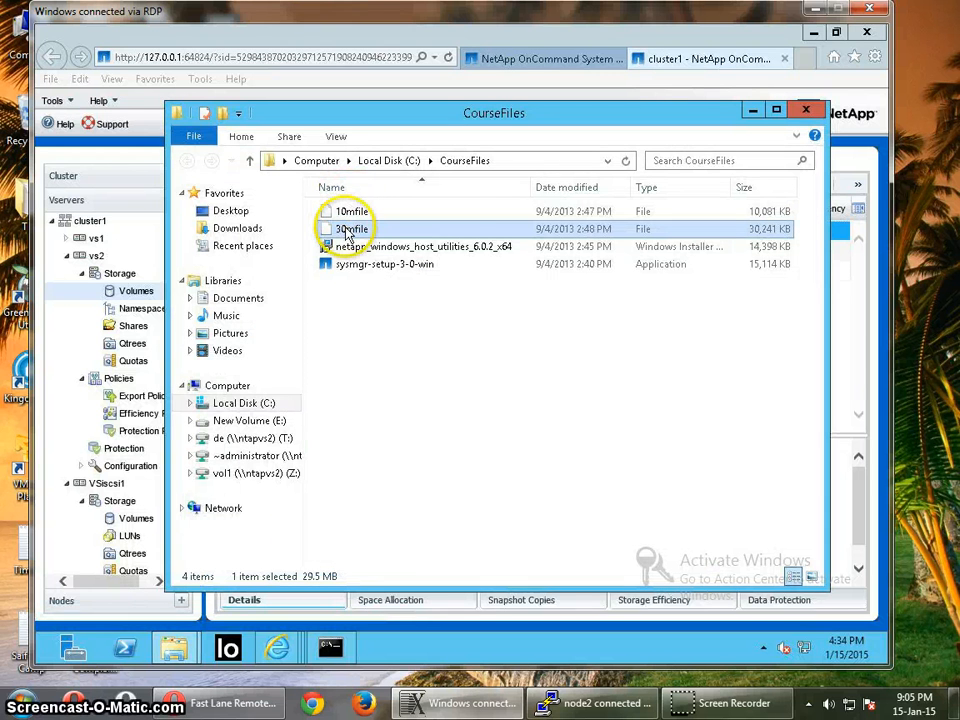
{"action": "right_click", "coordinate": [347, 229]}
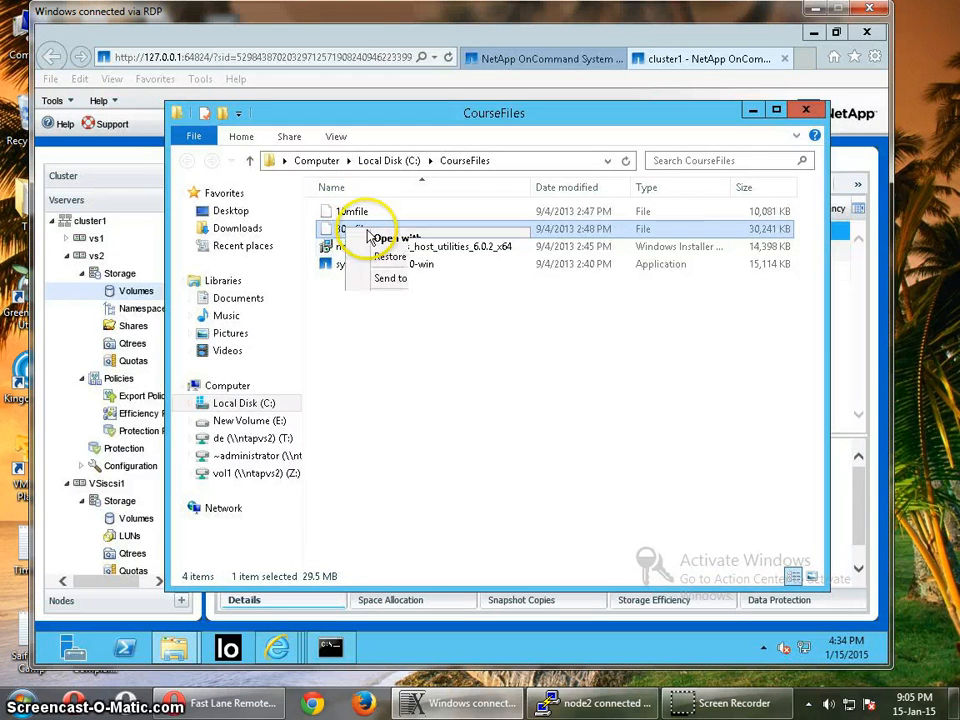
{"action": "left_click", "coordinate": [391, 320]}
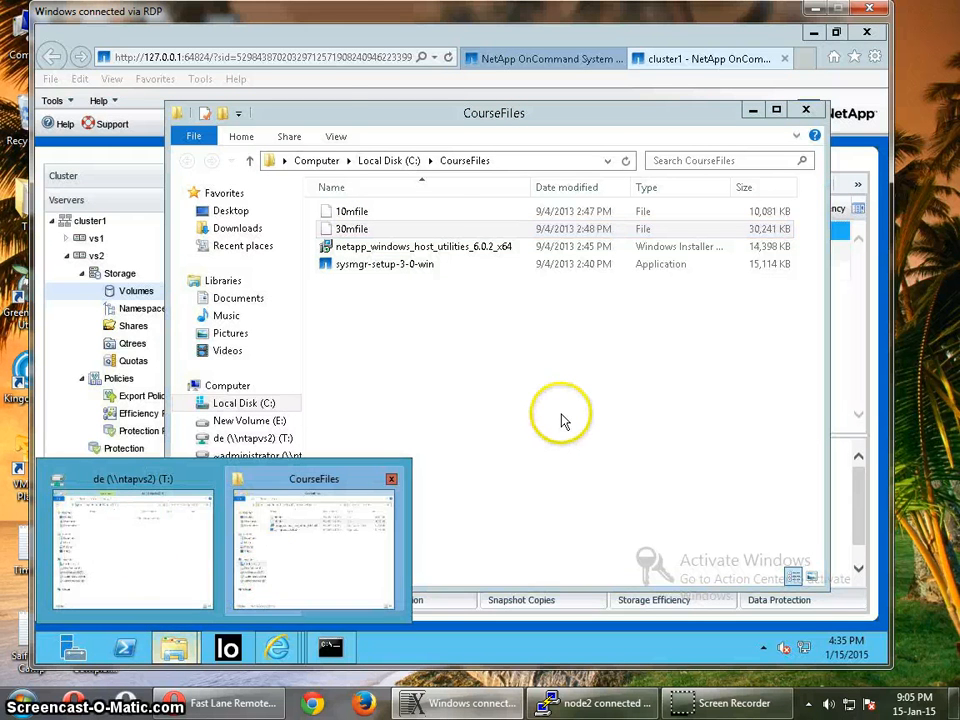
{"action": "left_click", "coordinate": [490, 369]}
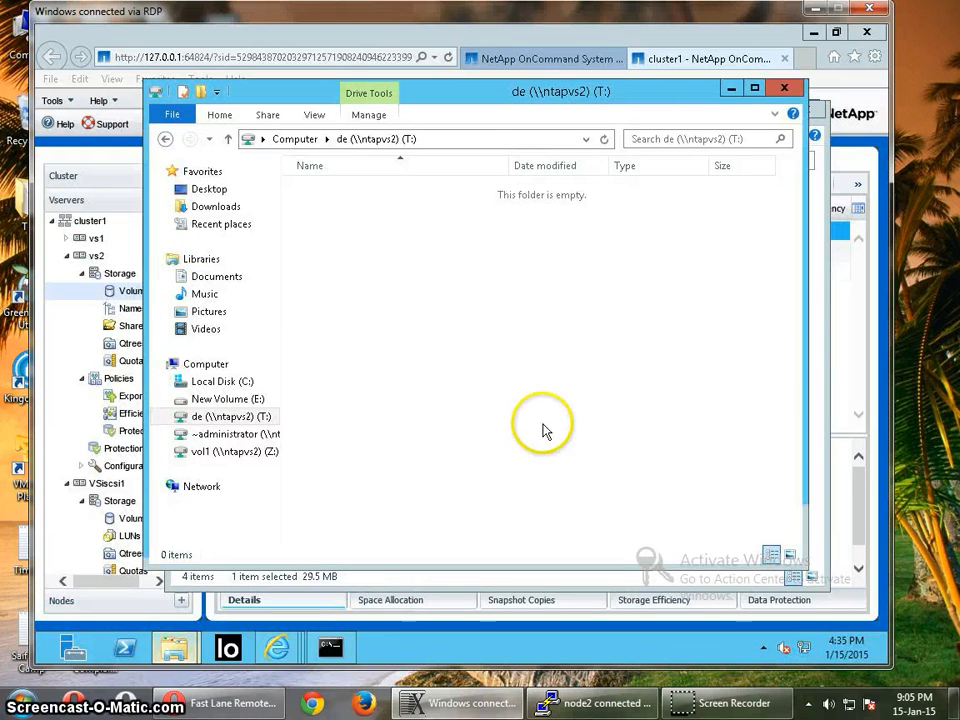
{"action": "right_click", "coordinate": [490, 370]}
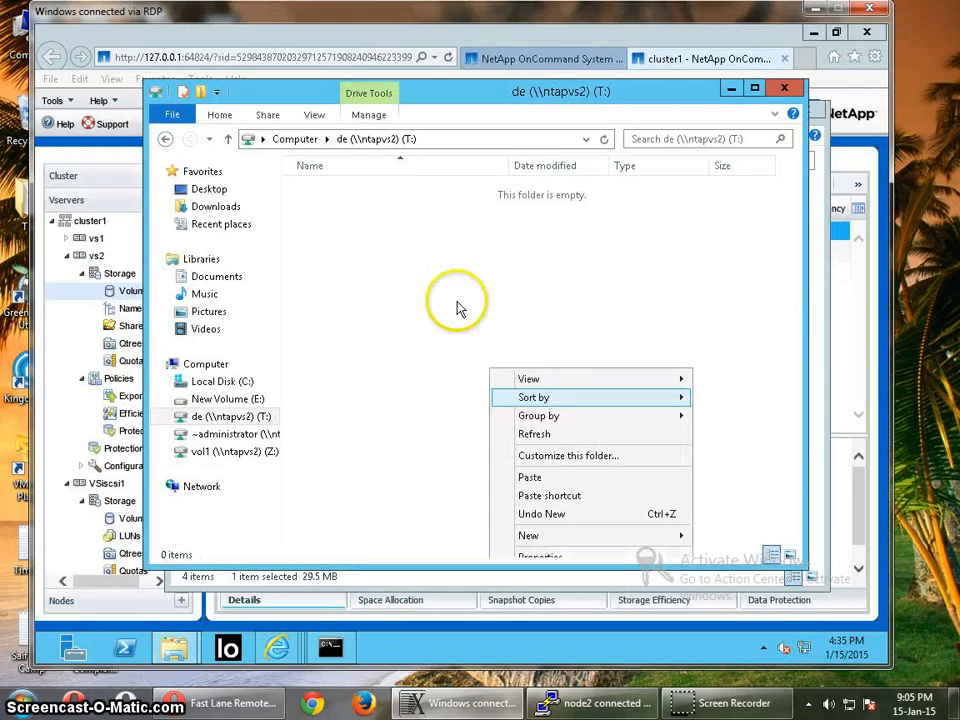
{"action": "left_click", "coordinate": [532, 477]}
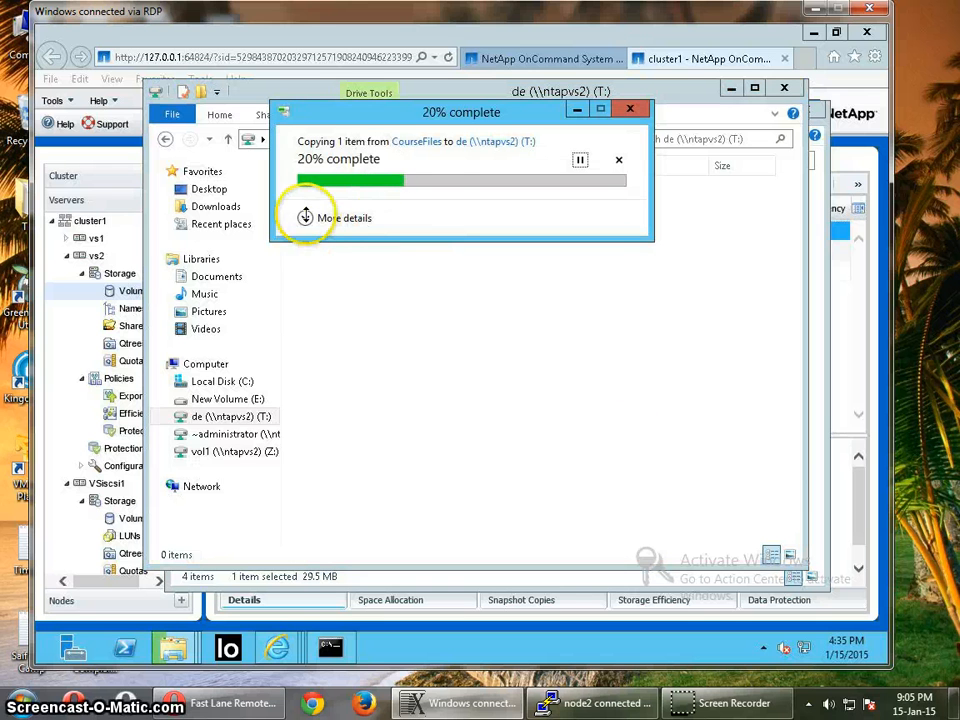
{"action": "left_click", "coordinate": [305, 218]}
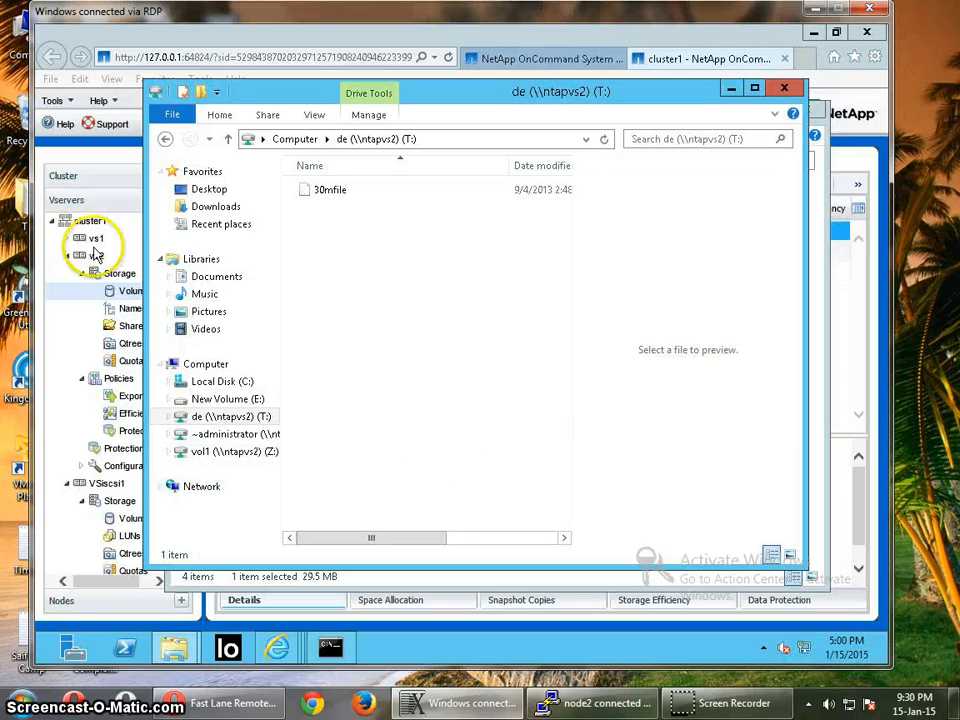
Return to OnCommand System Manager and start a new qtree on vs2 with the name qtdemo
{"action": "left_click", "coordinate": [121, 292]}
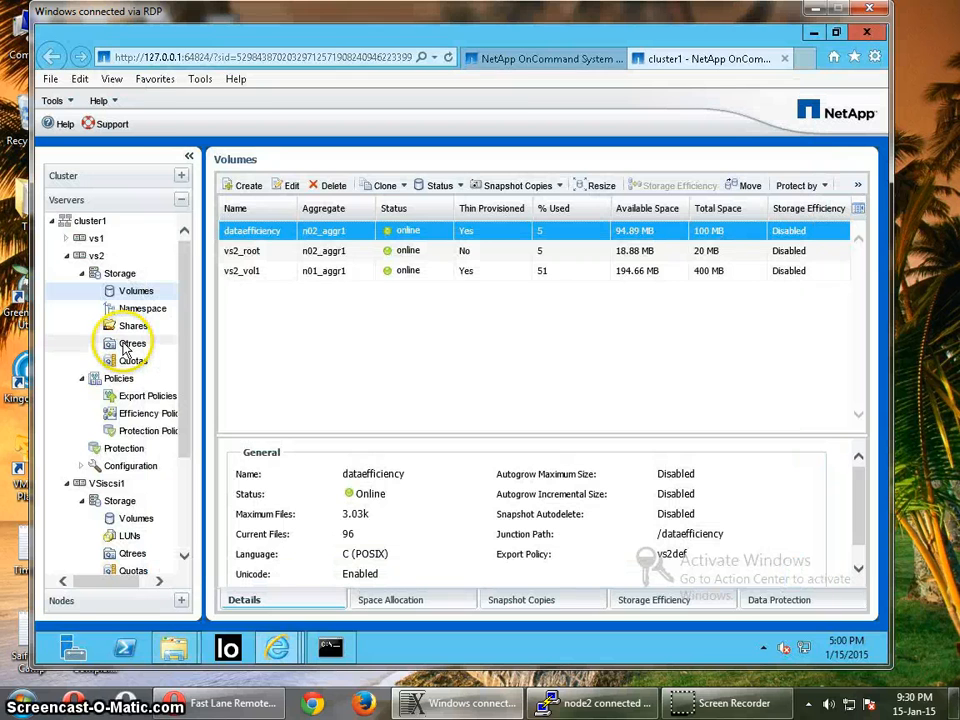
{"action": "left_click", "coordinate": [127, 346]}
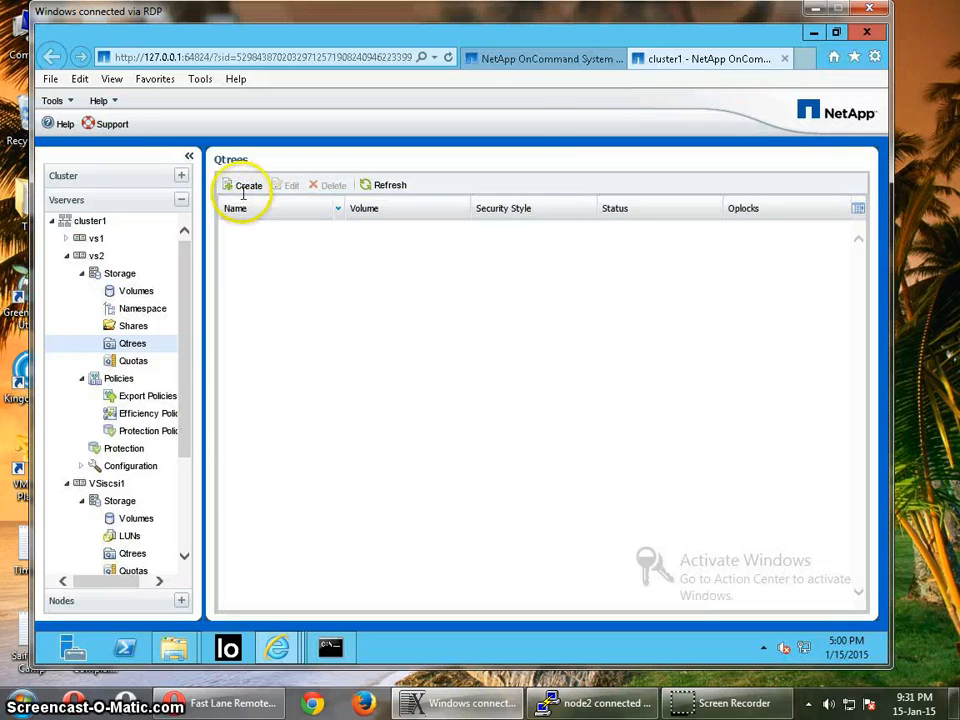
{"action": "left_click", "coordinate": [245, 190]}
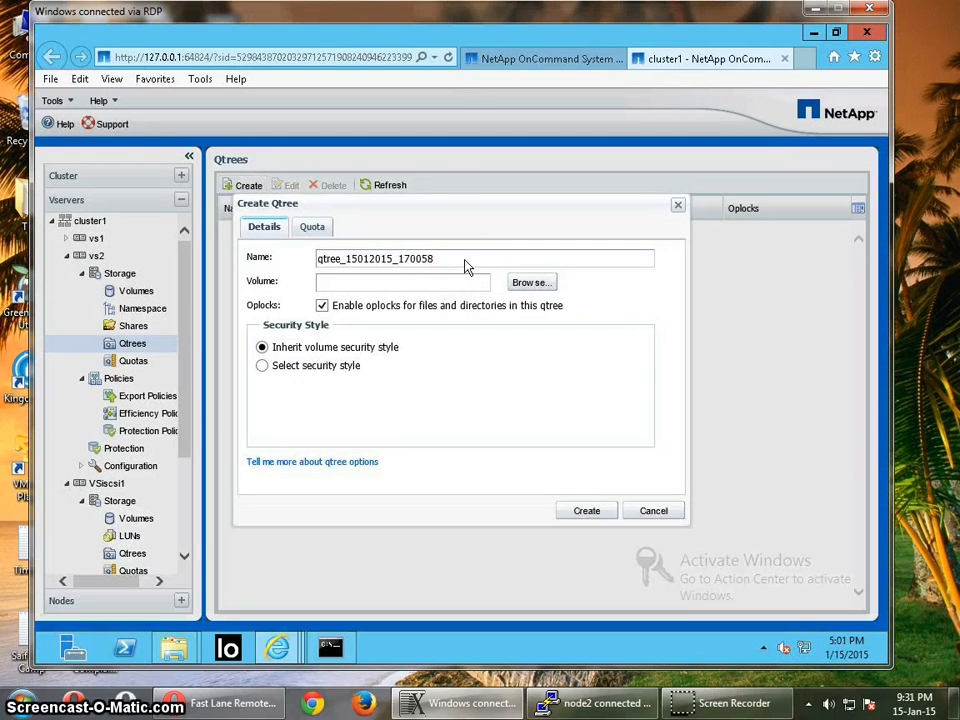
{"action": "double_click", "coordinate": [377, 259]}
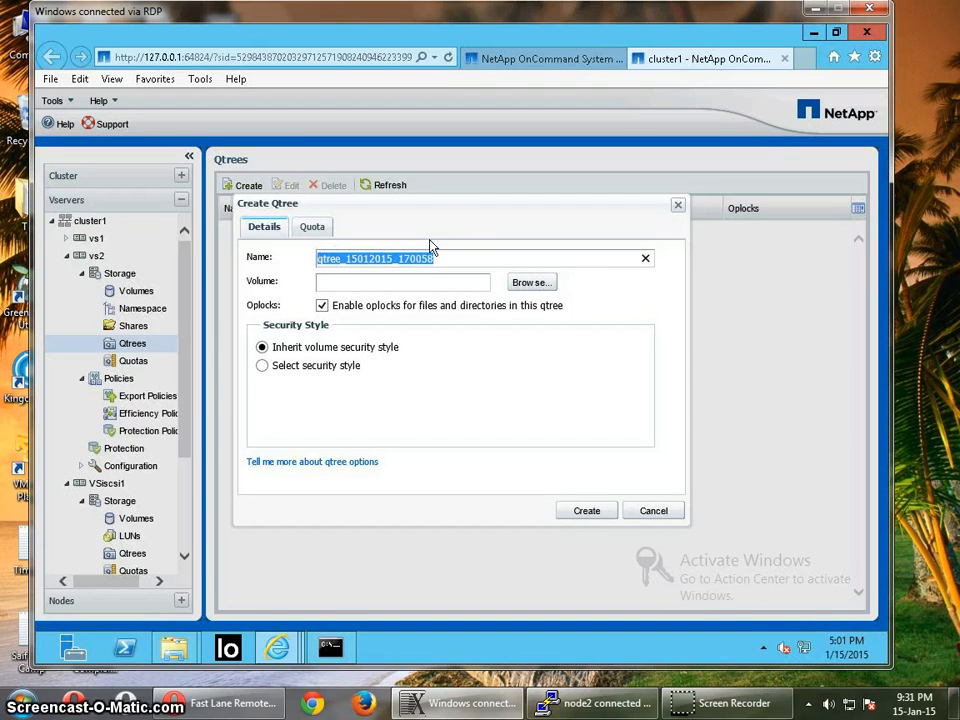
{"action": "type", "text": "qtdemo"}
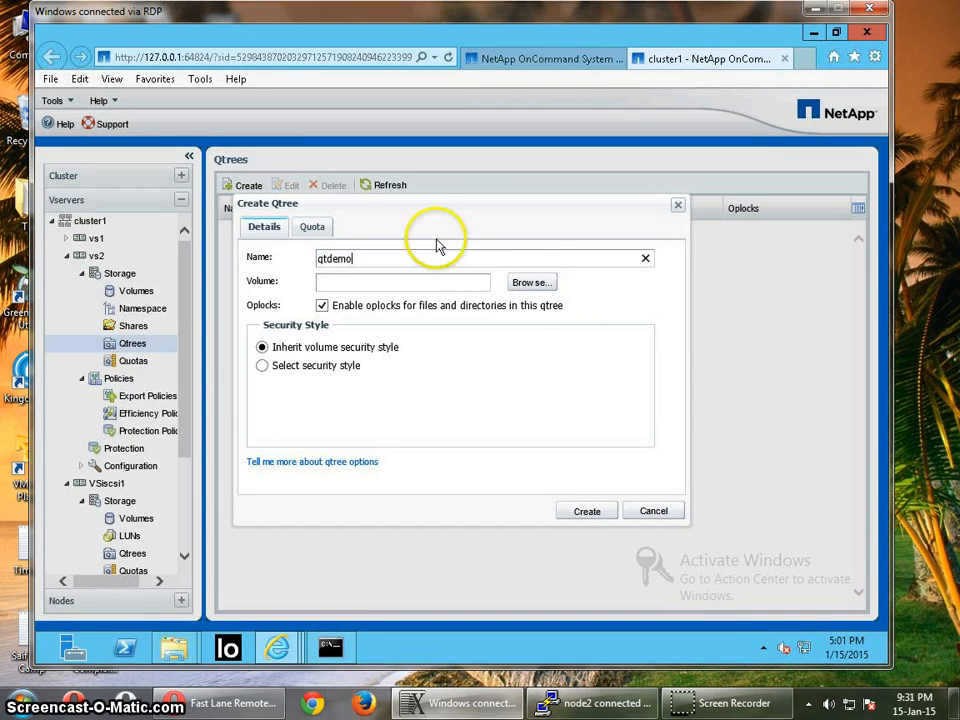
Choose the dataefficiency volume under vs2 as the location of the new qtree
{"action": "left_click", "coordinate": [548, 288]}
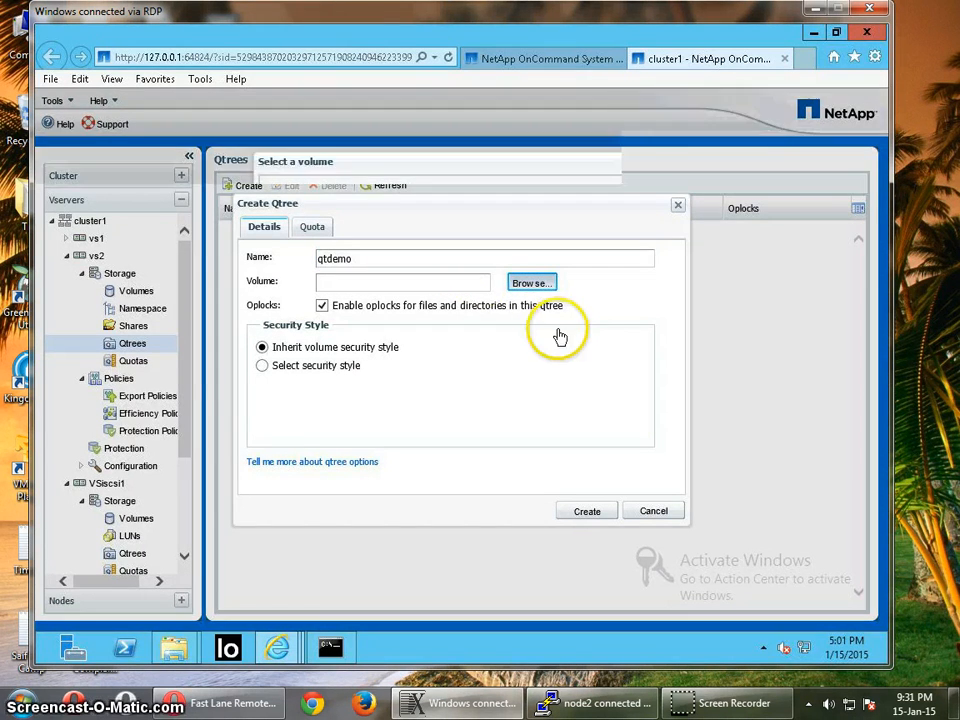
{"action": "left_click", "coordinate": [288, 220]}
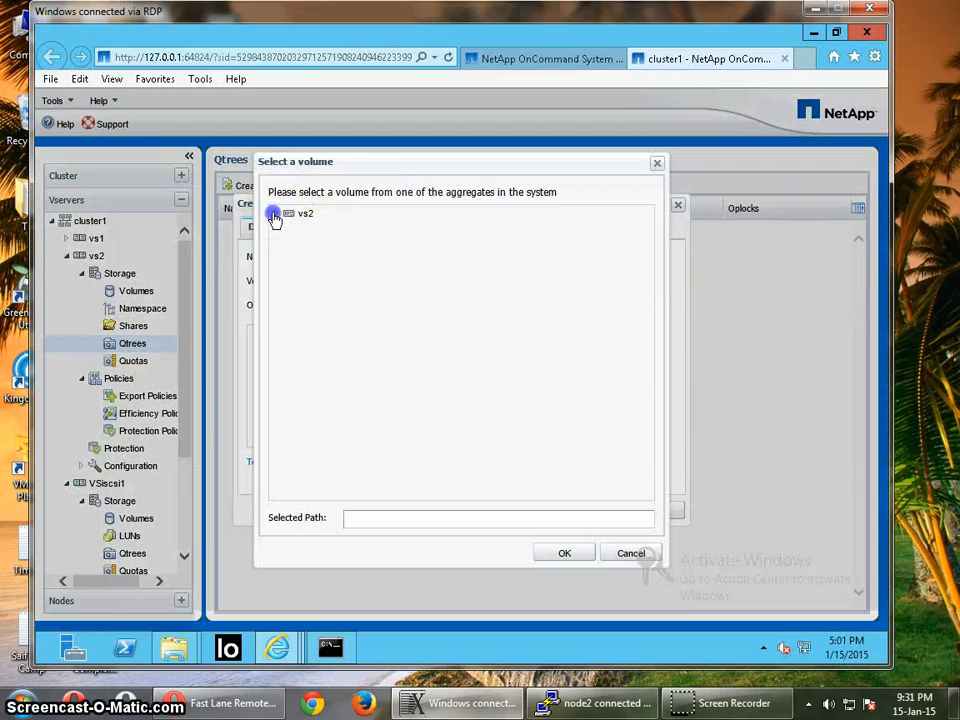
{"action": "left_click", "coordinate": [345, 232]}
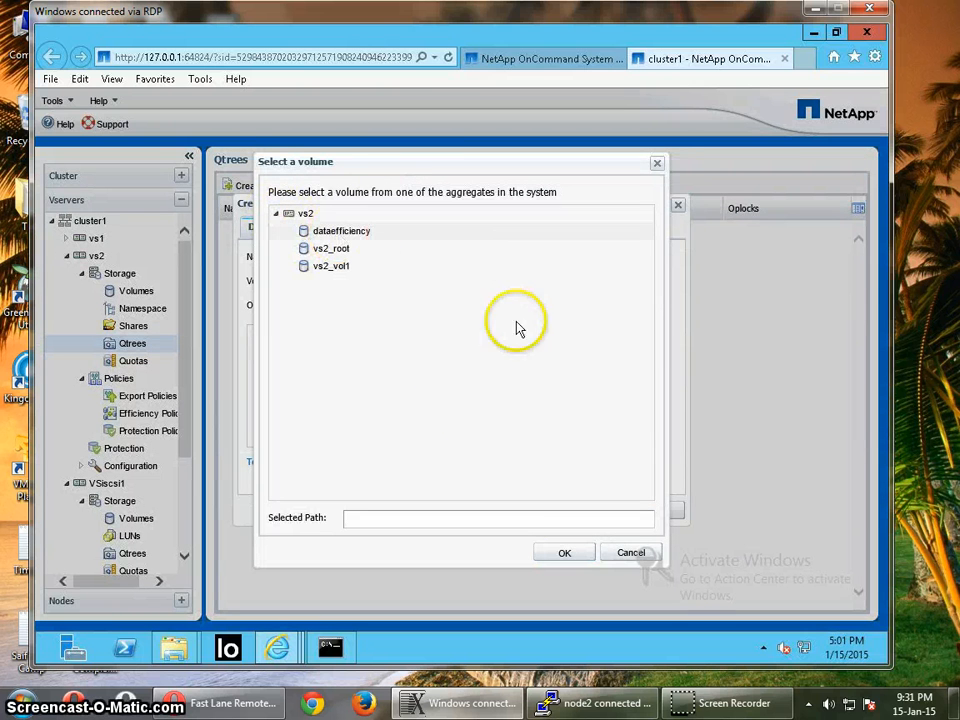
{"action": "left_click", "coordinate": [565, 552]}
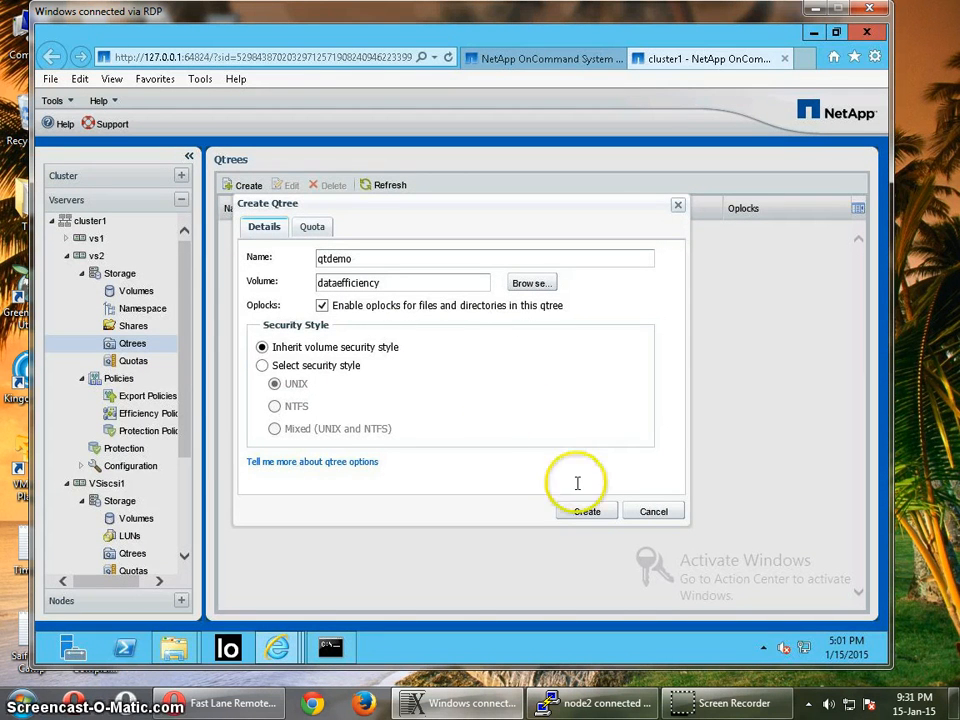
Create the qtdemo qtree with the inherited volume security style and review its editable settings
{"action": "left_click", "coordinate": [587, 513]}
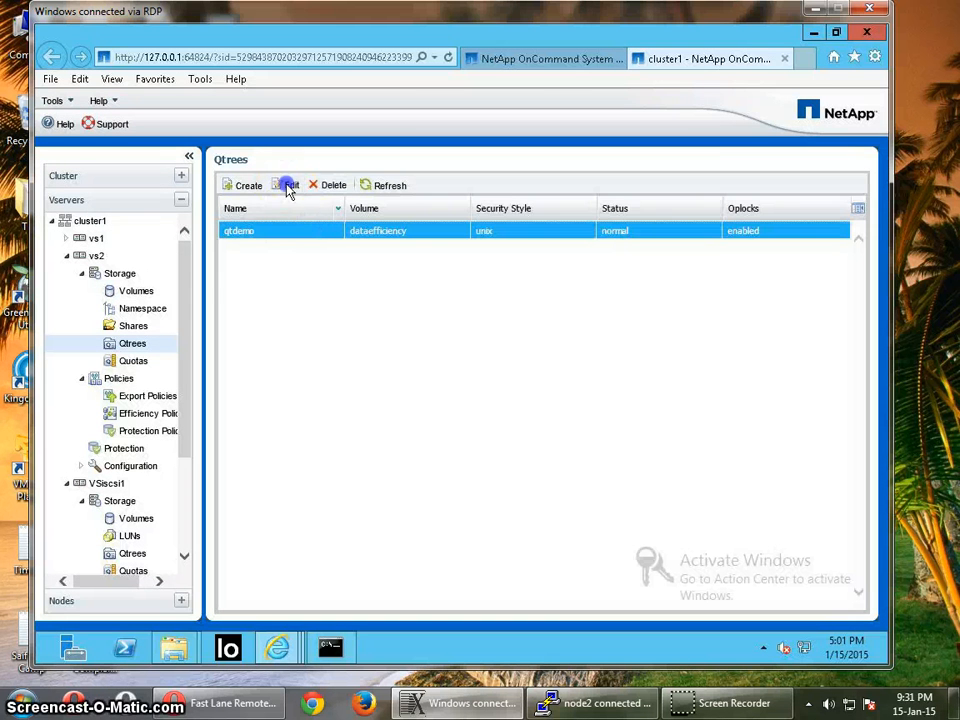
{"action": "left_click", "coordinate": [303, 188]}
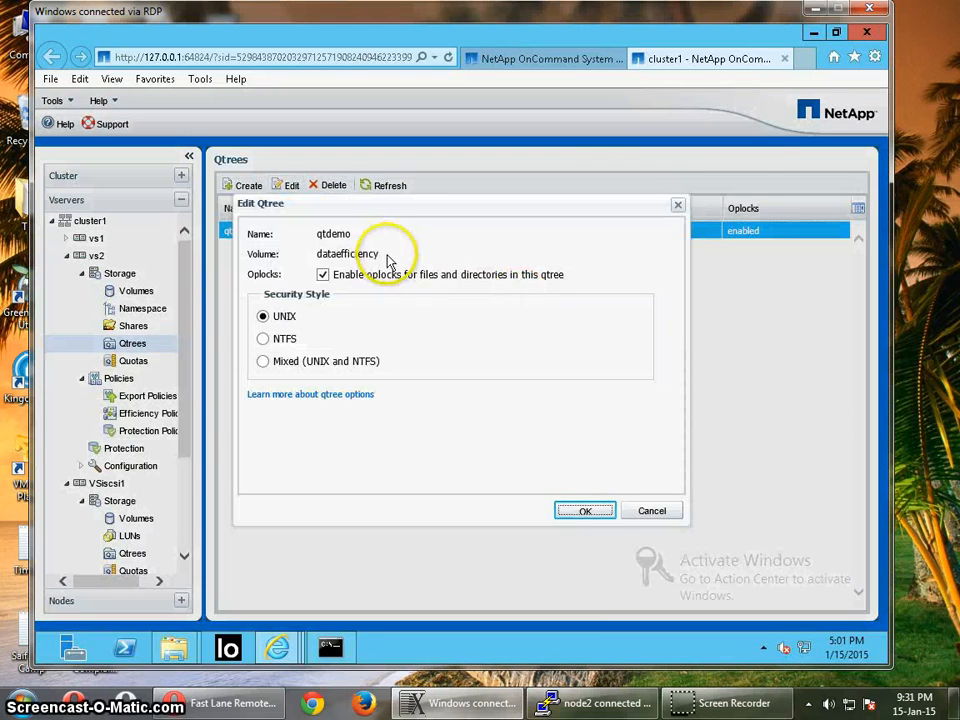
{"action": "left_click", "coordinate": [590, 511]}
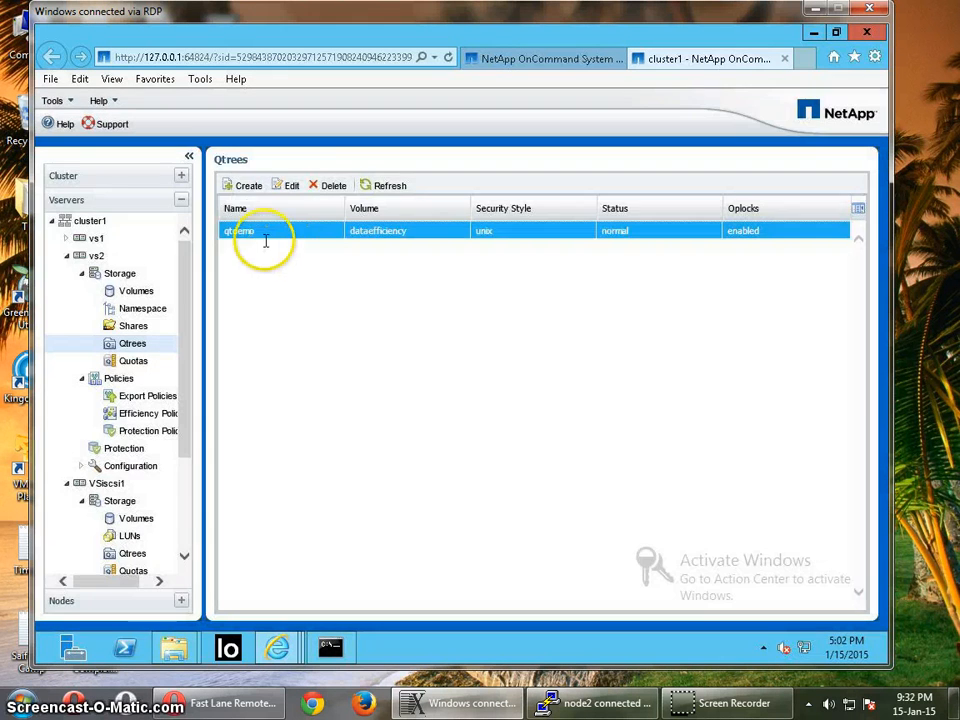
Delete the qtdemo qtree from the dataefficiency volume, approving the loss of its data
{"action": "left_click", "coordinate": [324, 186]}
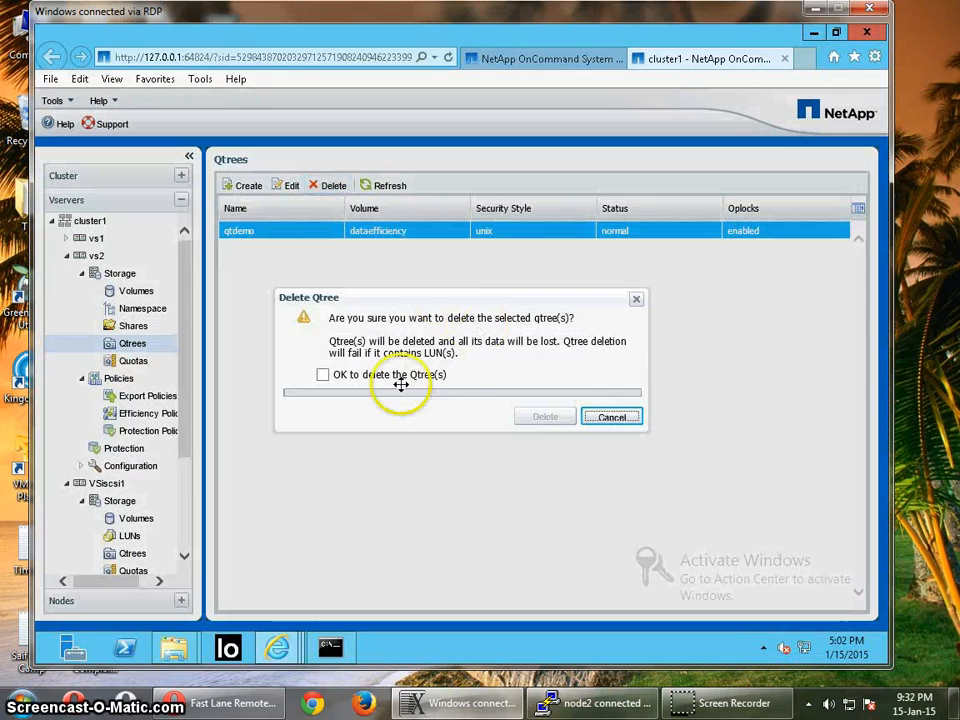
{"action": "left_click", "coordinate": [323, 376]}
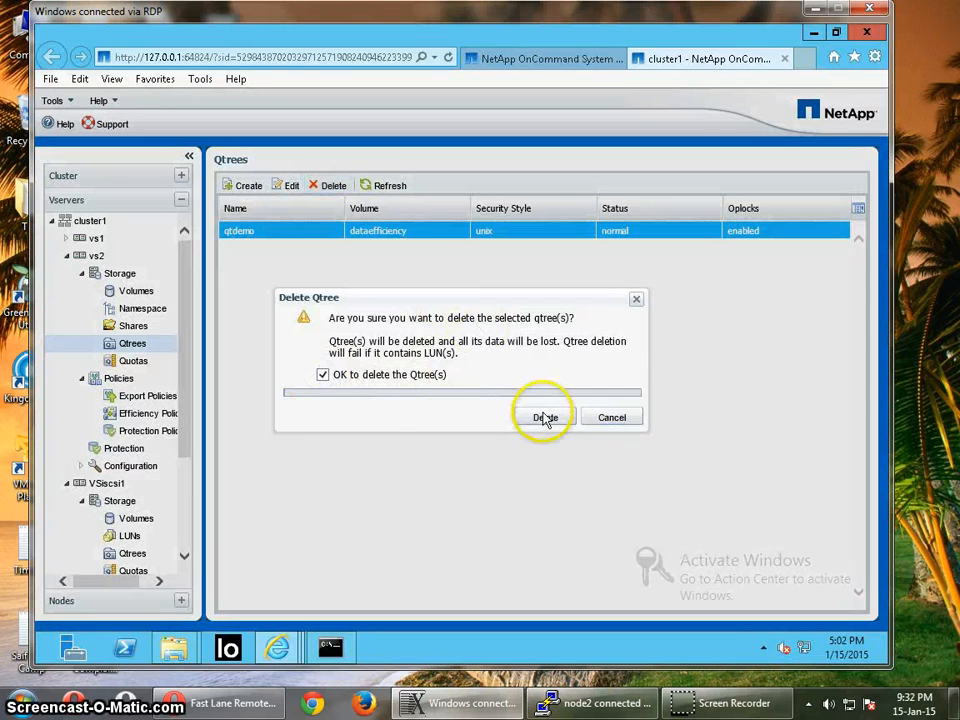
{"action": "left_click", "coordinate": [546, 418]}
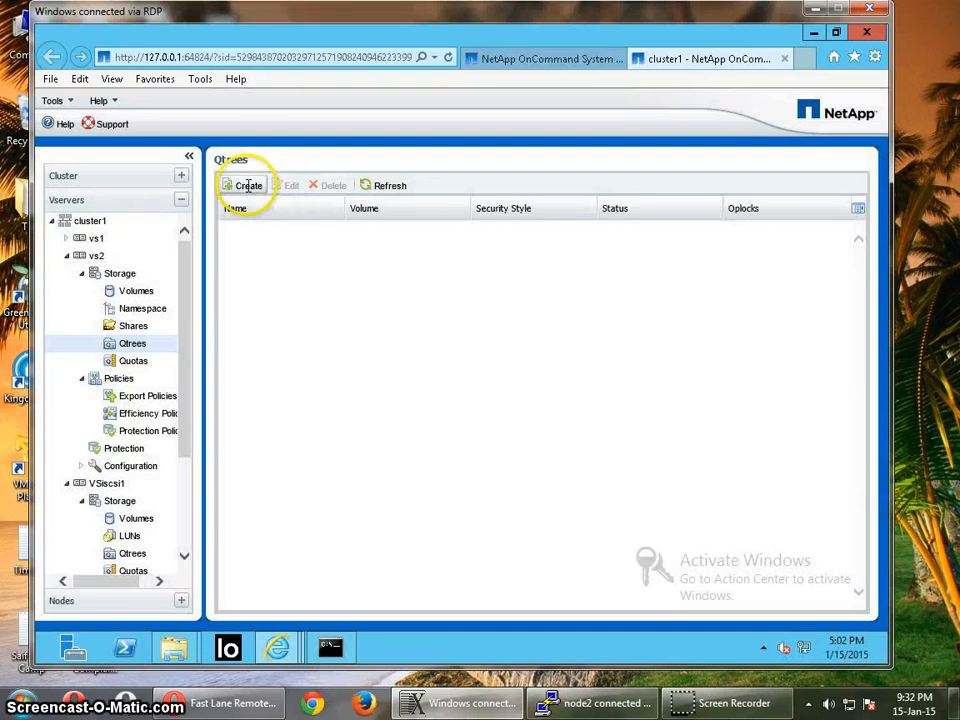
Start a new qtree on vs2 named qtdemo and place it in the dataefficiency volume
{"action": "left_click", "coordinate": [248, 186]}
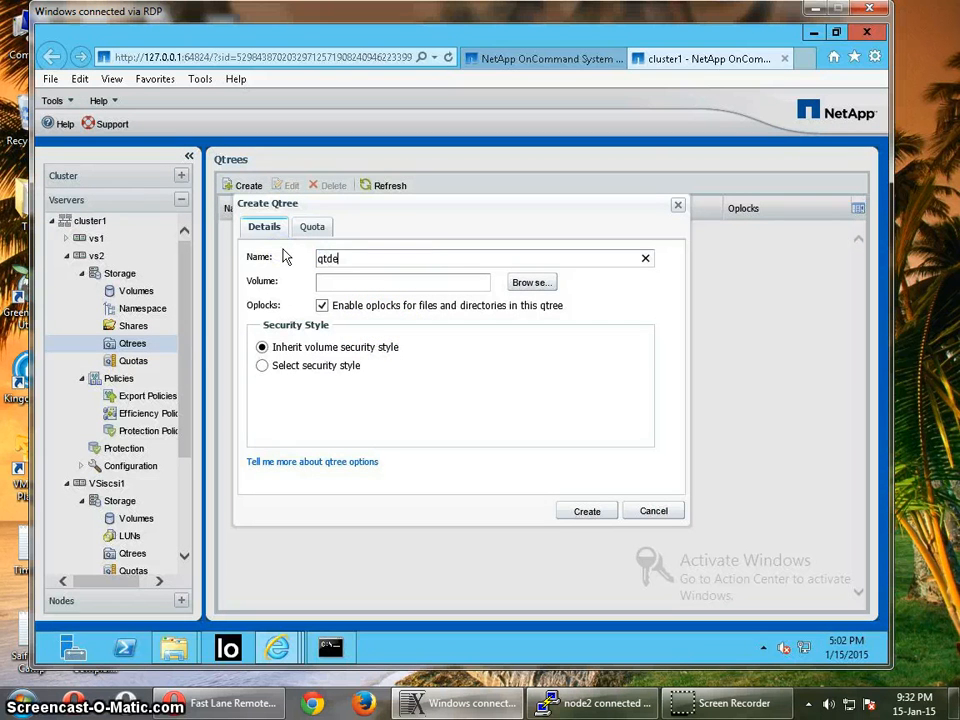
{"action": "left_click", "coordinate": [527, 283]}
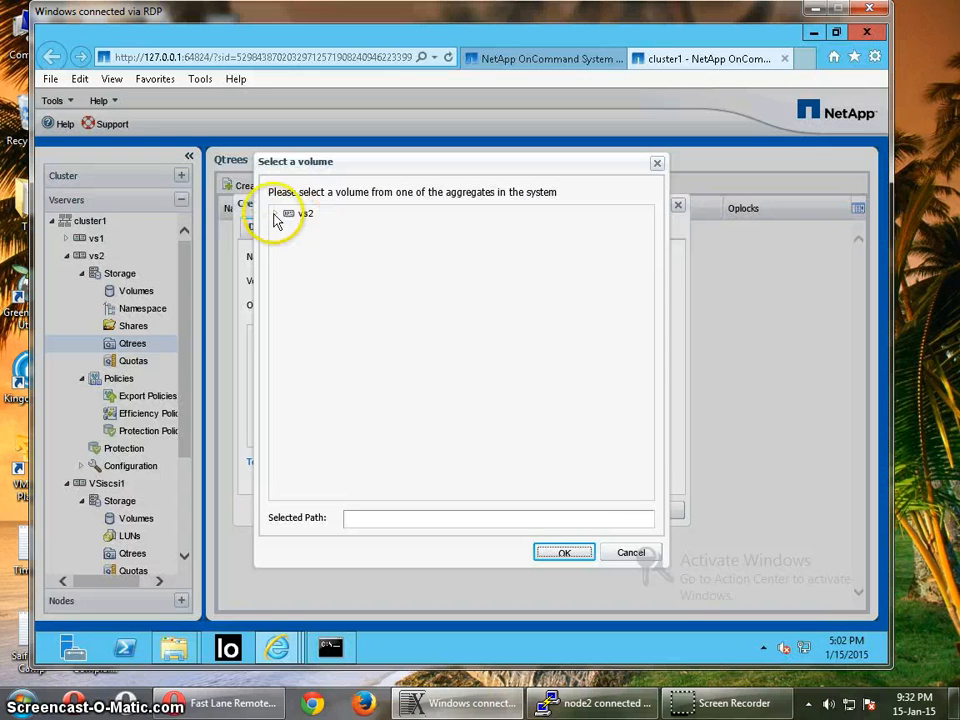
{"action": "left_click", "coordinate": [276, 214]}
{"action": "left_click", "coordinate": [332, 231]}
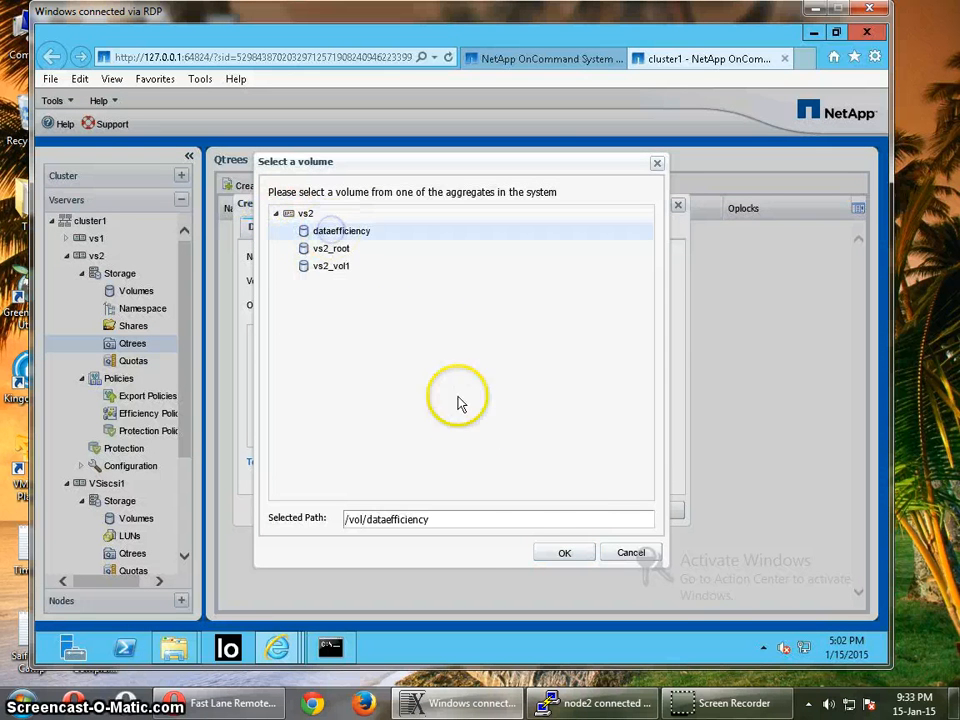
{"action": "left_click", "coordinate": [540, 554]}
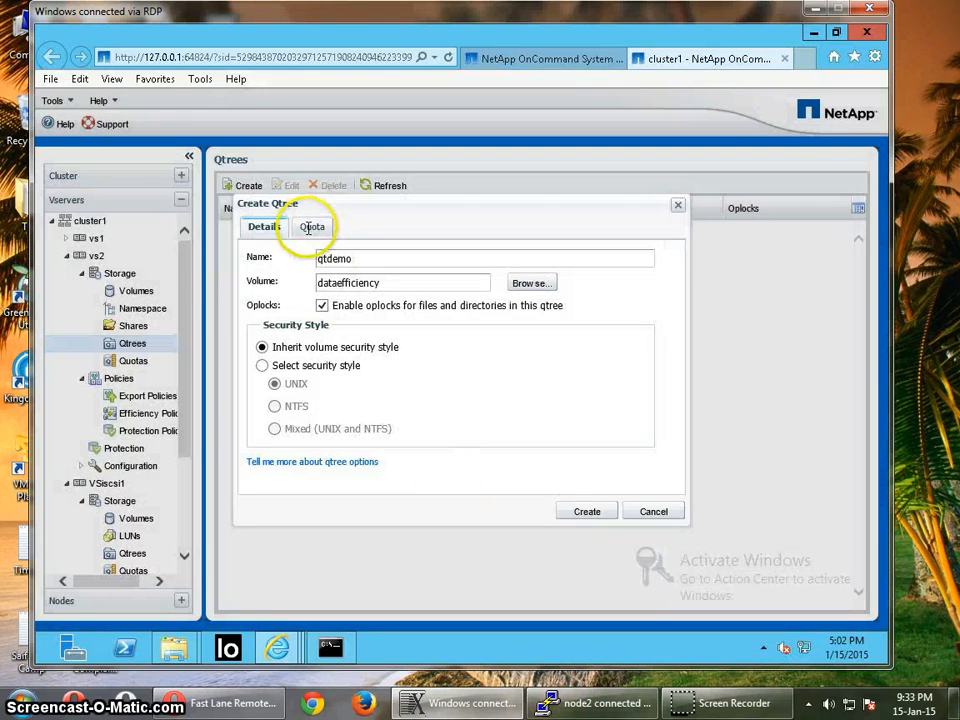
Limit the total space usage for users of the qtree to 5 MB and create the qtree
{"action": "left_click", "coordinate": [309, 231]}
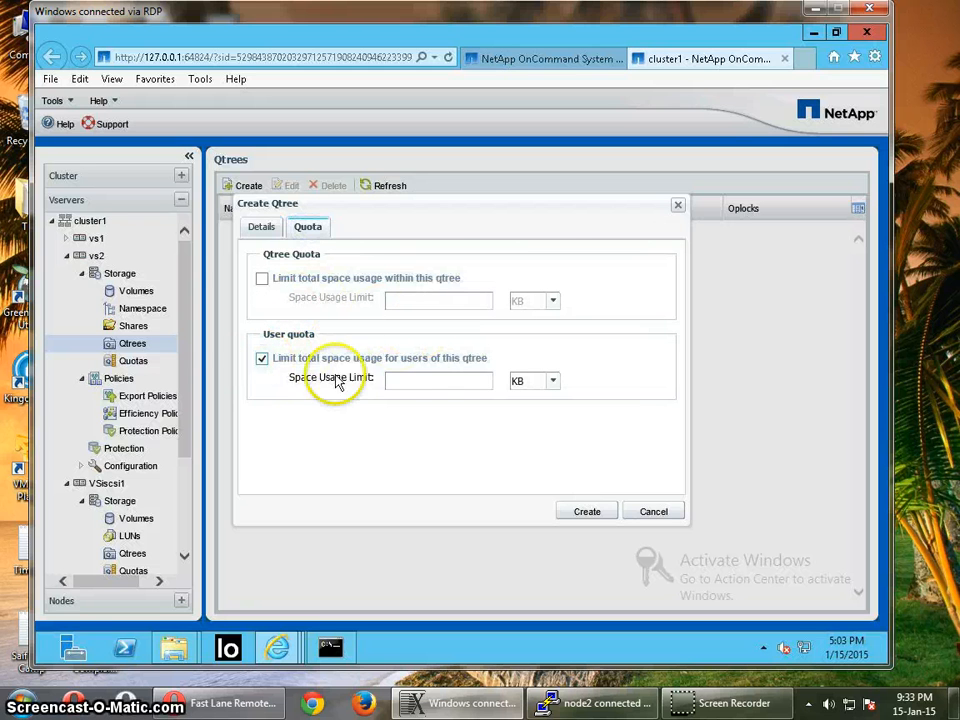
{"action": "left_click", "coordinate": [422, 380]}
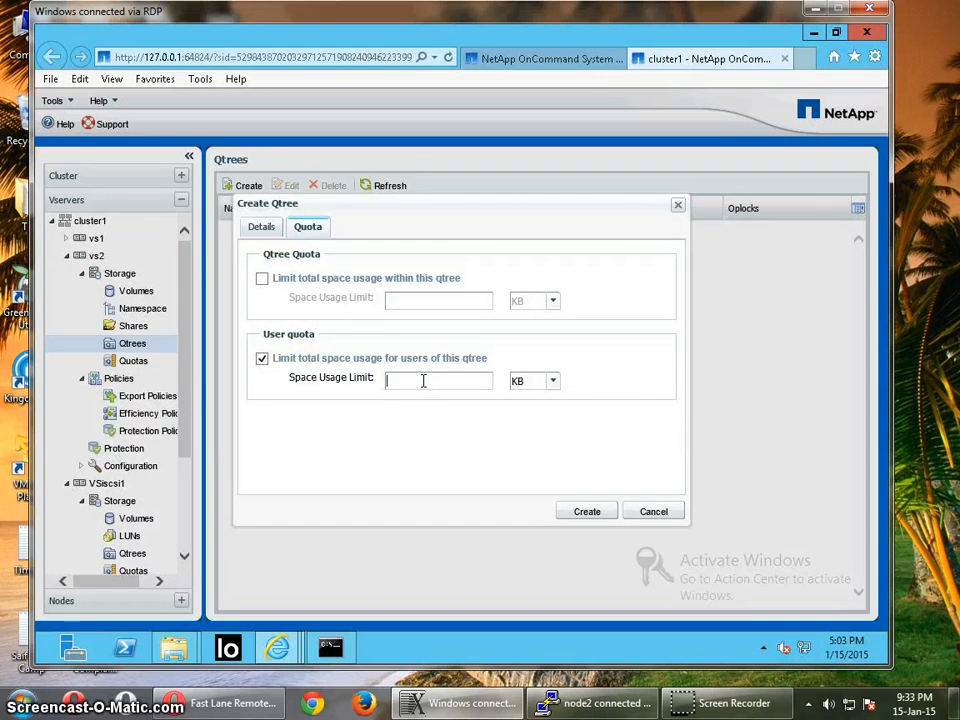
{"action": "type", "text": "5"}
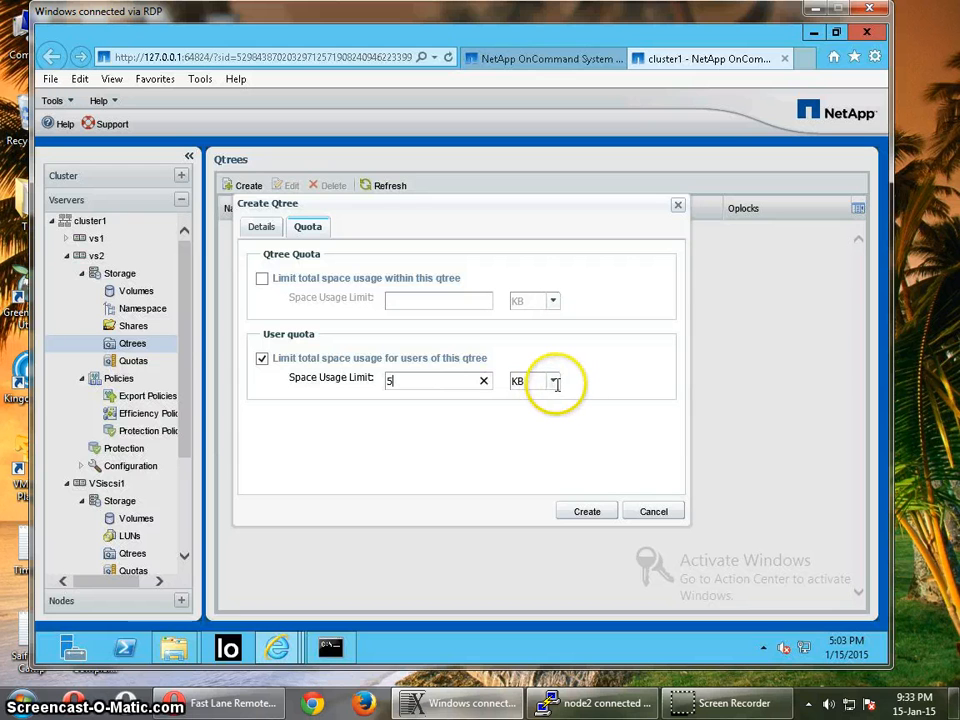
{"action": "left_click", "coordinate": [554, 383]}
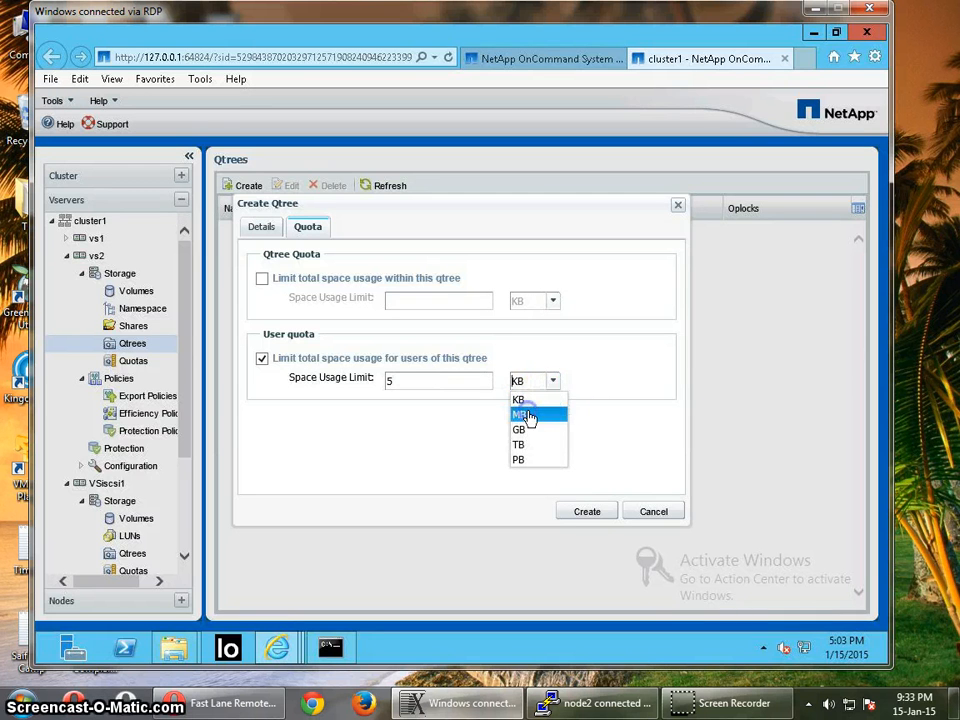
{"action": "left_click", "coordinate": [527, 416]}
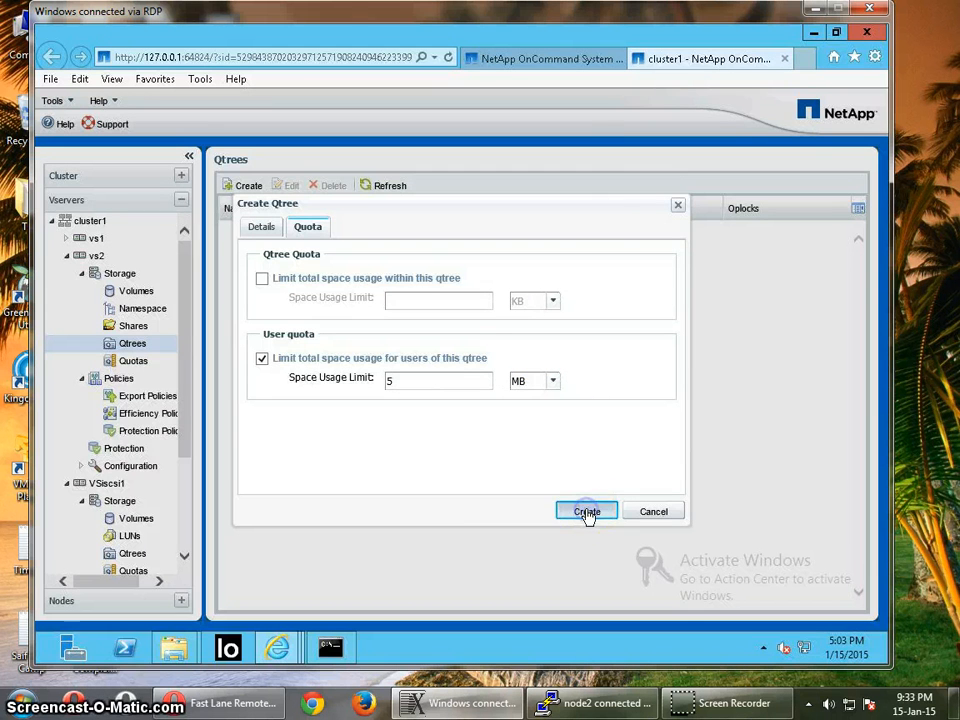
{"action": "left_click", "coordinate": [587, 513]}
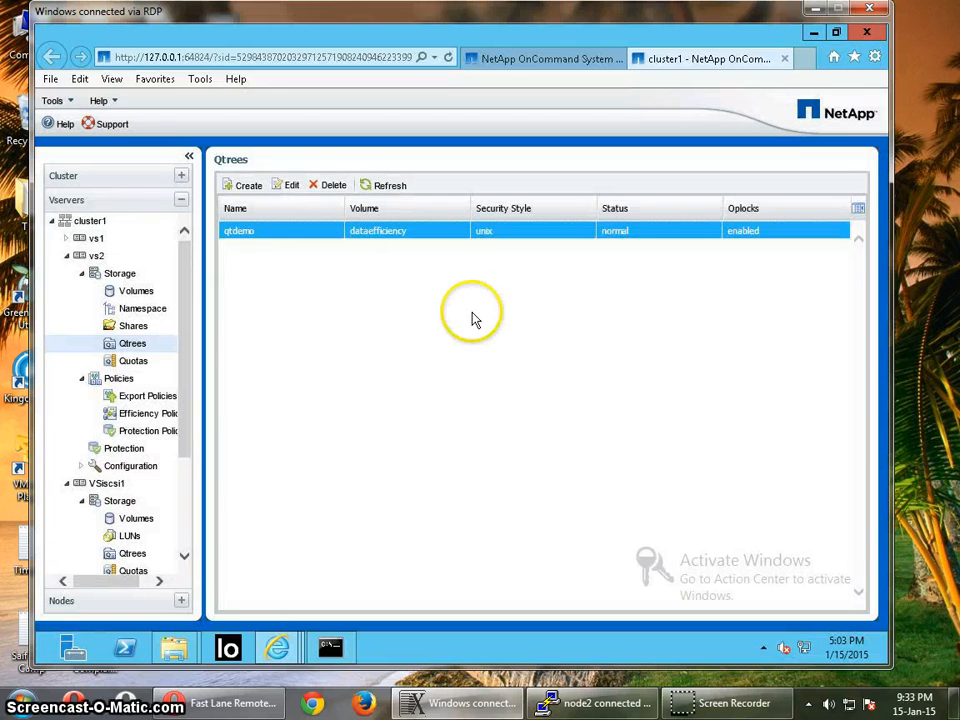
Check the quota status of the dataefficiency volume on vs2 and refresh it
{"action": "left_click", "coordinate": [133, 362]}
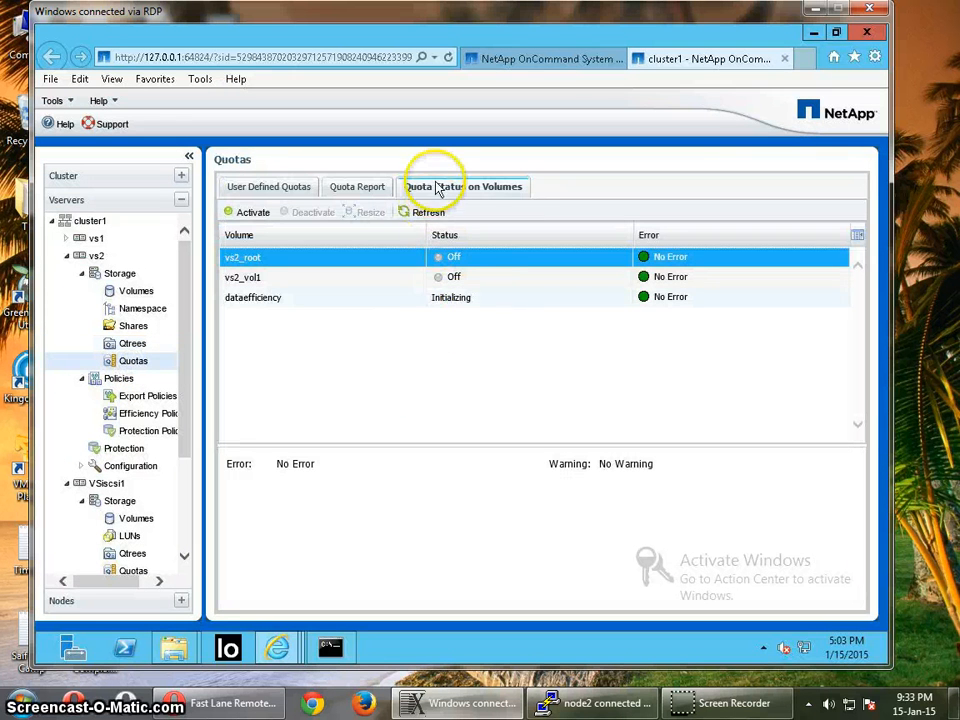
{"action": "left_click", "coordinate": [458, 300]}
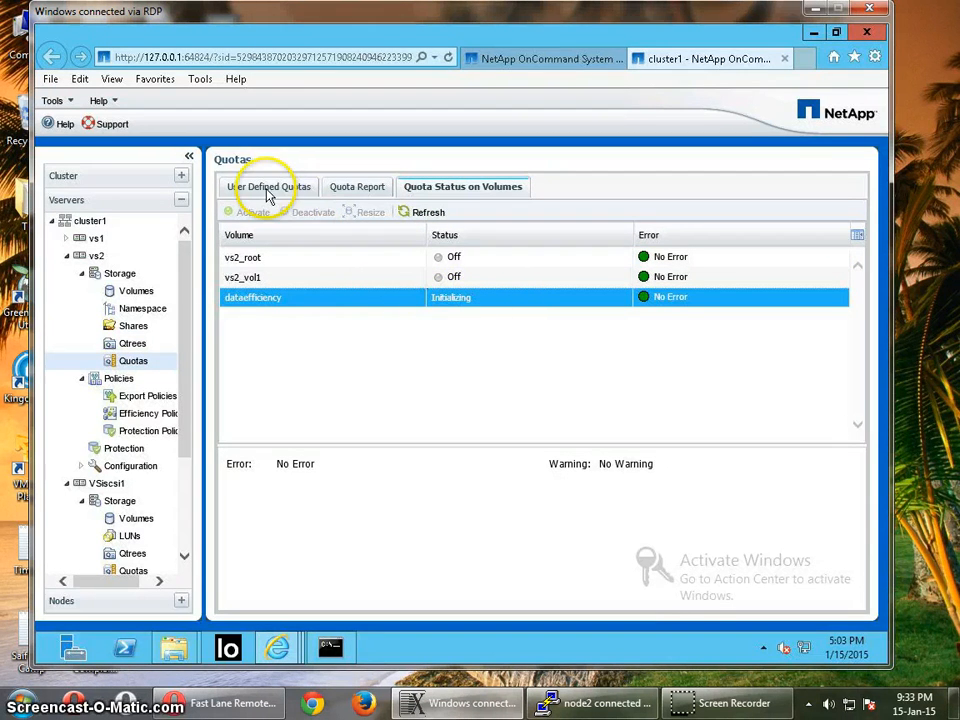
{"action": "left_click", "coordinate": [425, 213]}
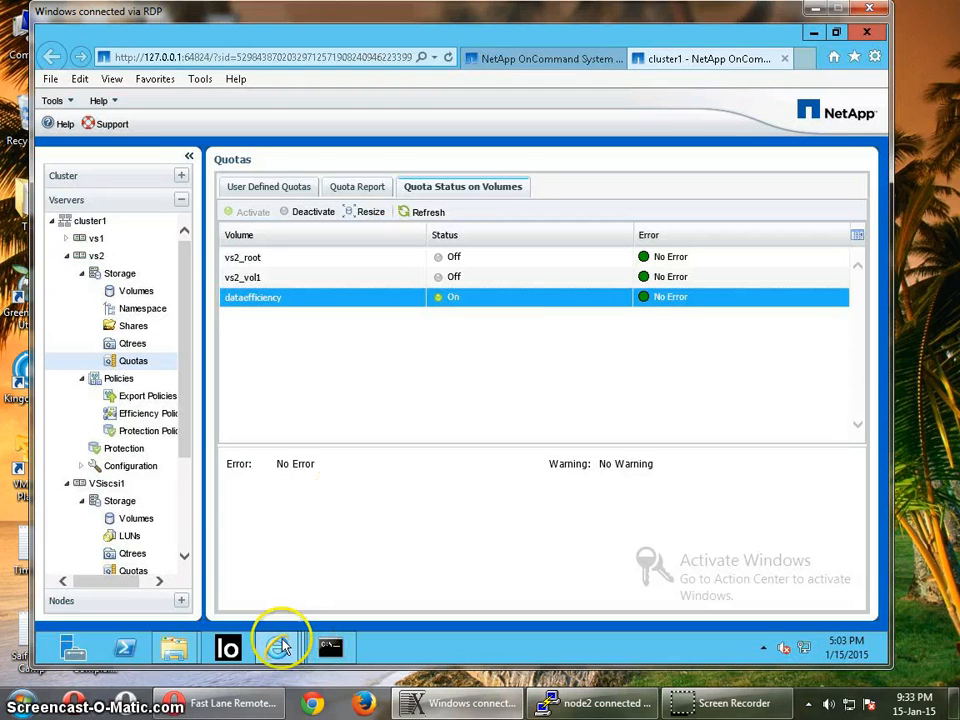
Switch to the CourseFiles window in File Explorer and copy 10mfile to the clipboard
{"action": "left_click", "coordinate": [180, 650]}
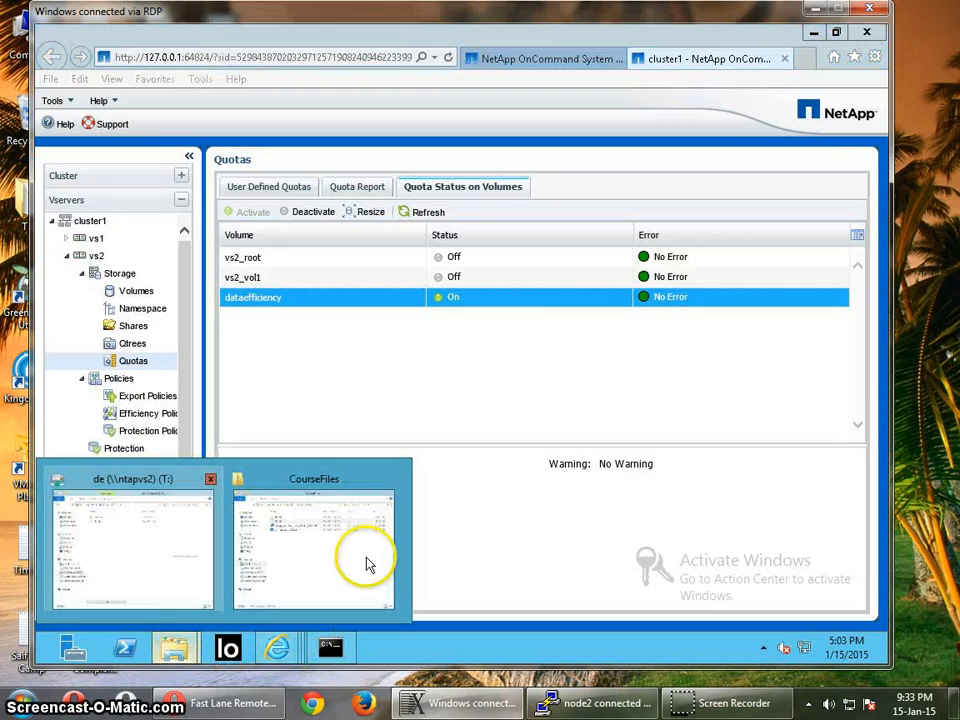
{"action": "left_click", "coordinate": [323, 566]}
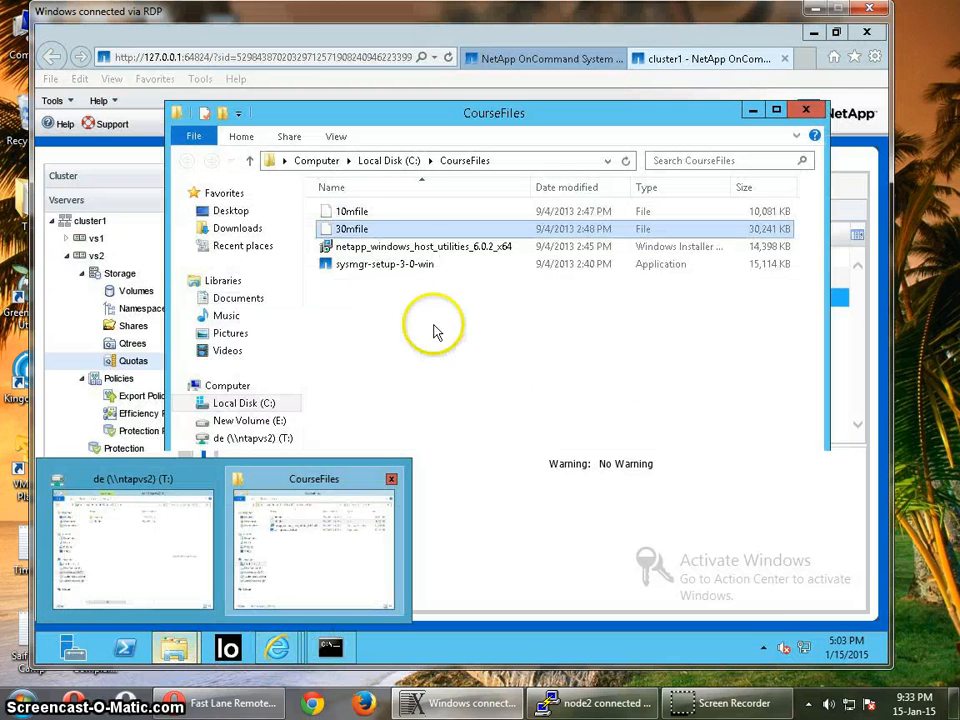
{"action": "left_click", "coordinate": [356, 212]}
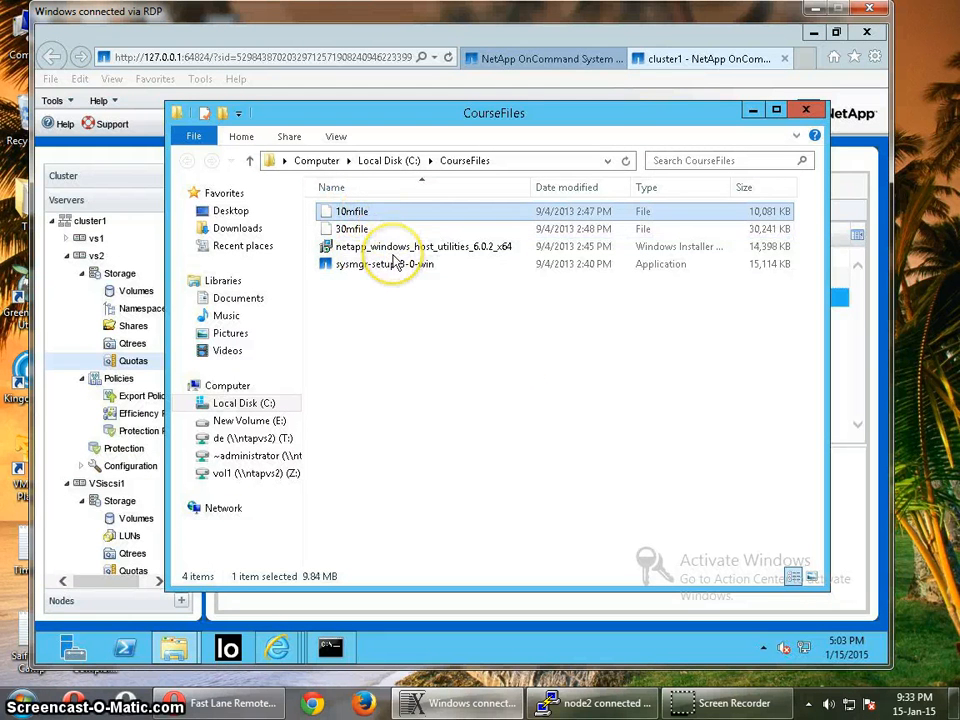
{"action": "right_click", "coordinate": [358, 212]}
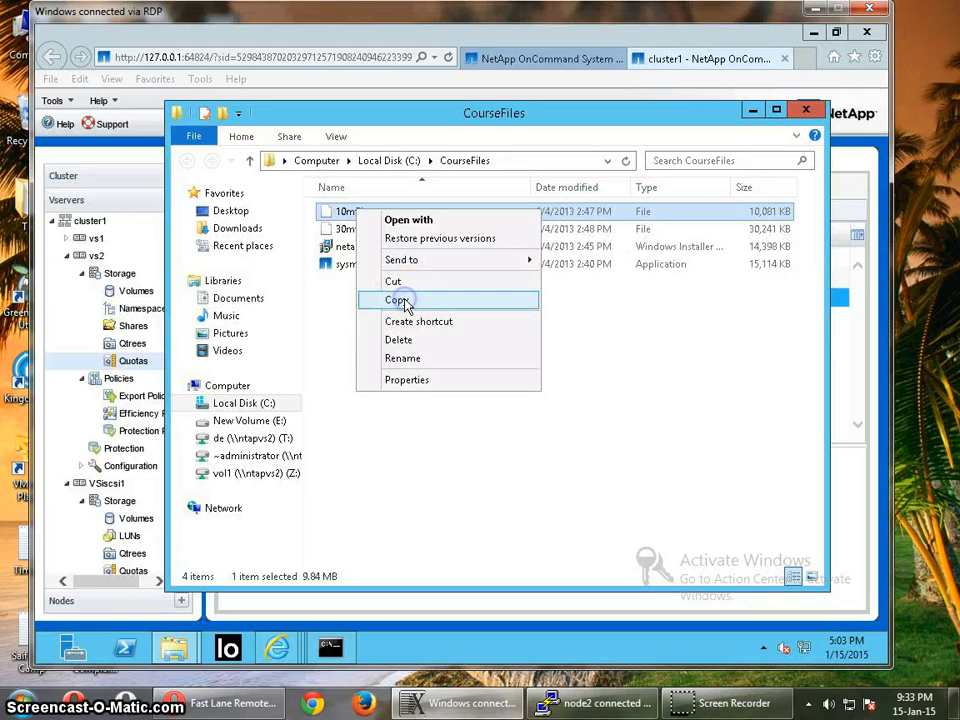
{"action": "left_click", "coordinate": [400, 300]}
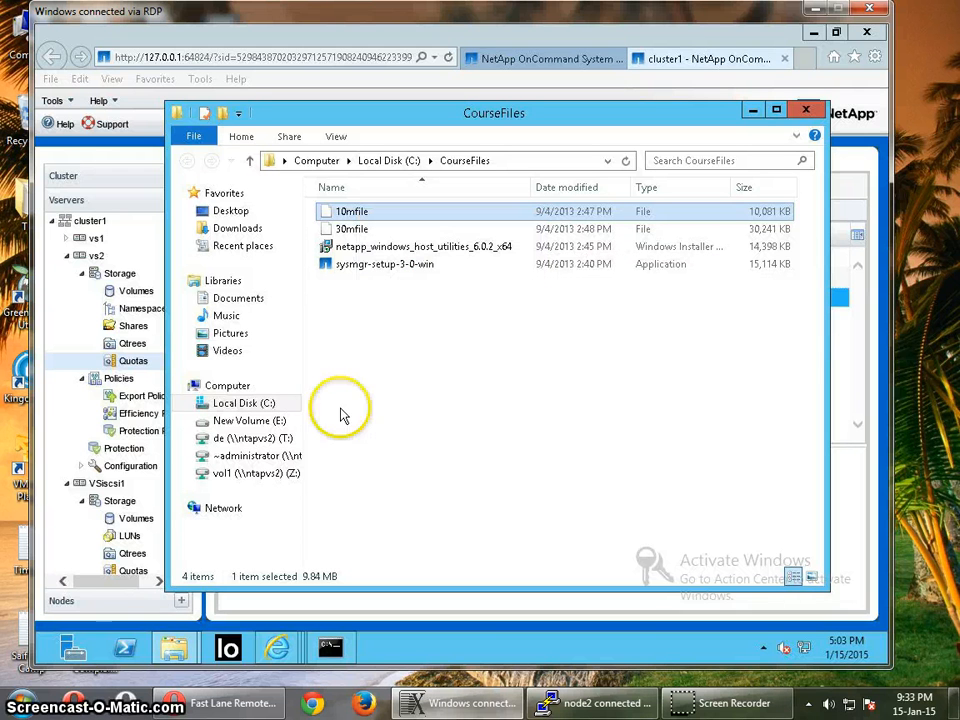
Try to paste 10mfile into the qtdemo folder on the de (T:) drive and cancel the transfer
{"action": "left_click", "coordinate": [262, 439]}
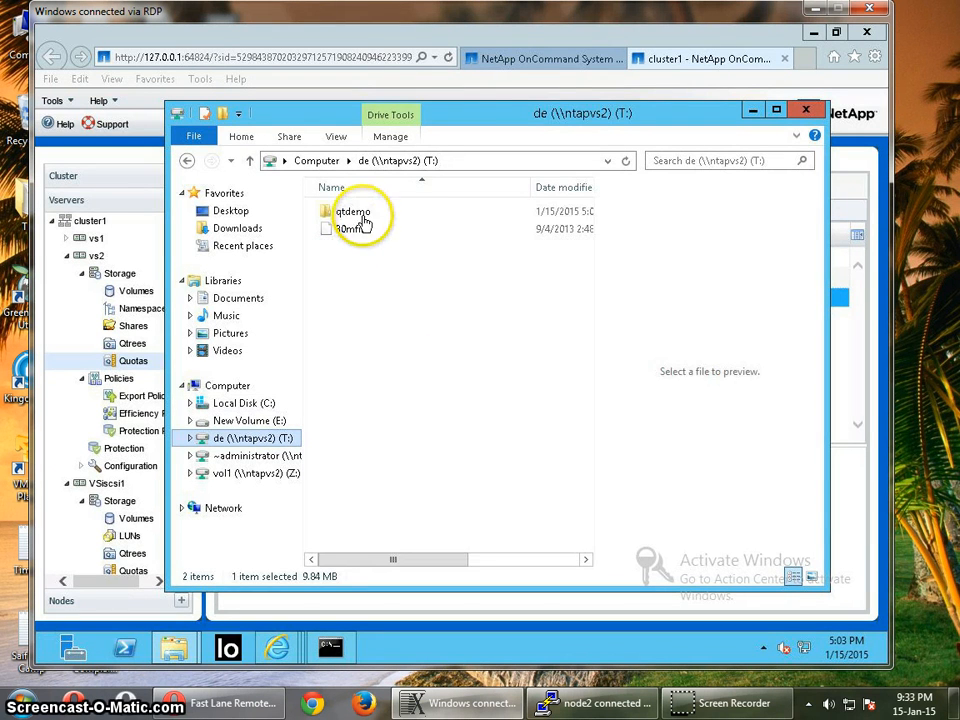
{"action": "left_click", "coordinate": [362, 216]}
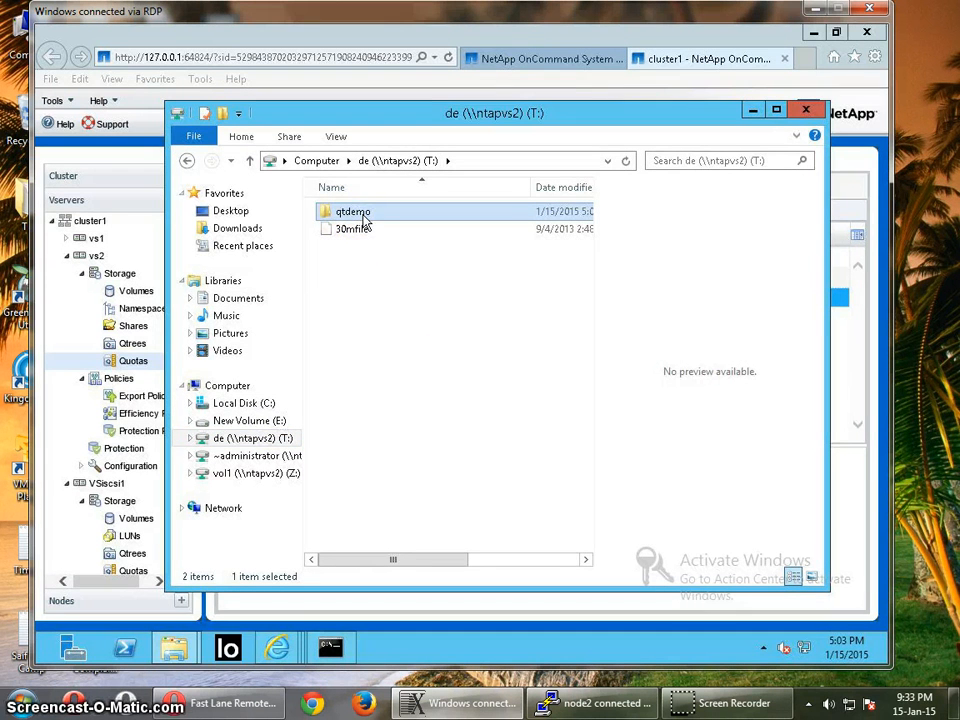
{"action": "left_click", "coordinate": [360, 213]}
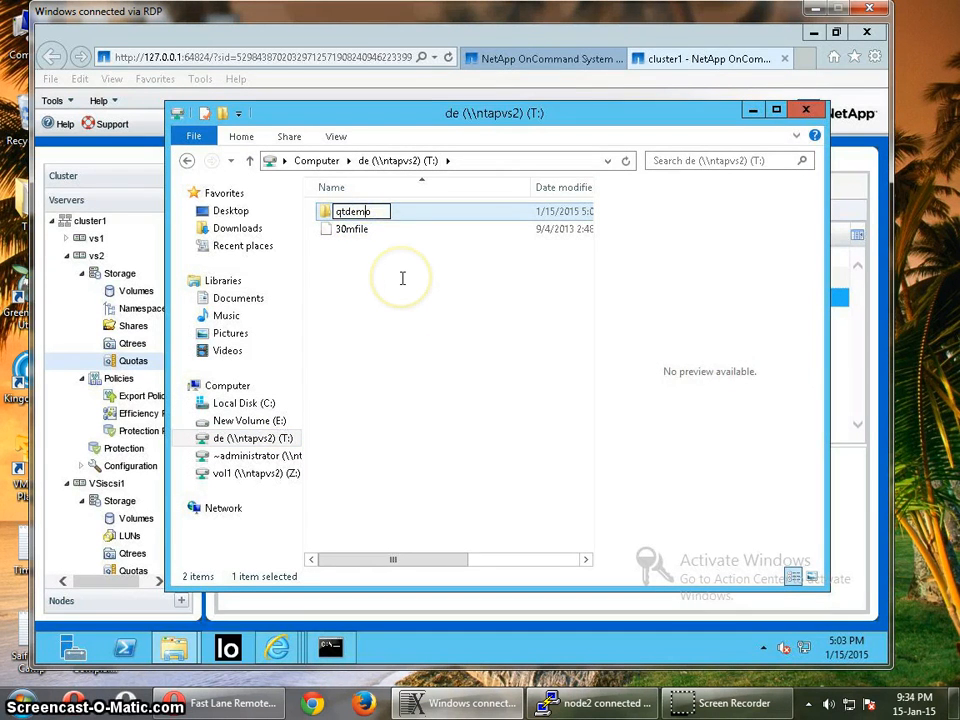
{"action": "key", "text": "Return"}
{"action": "key", "text": "Return"}
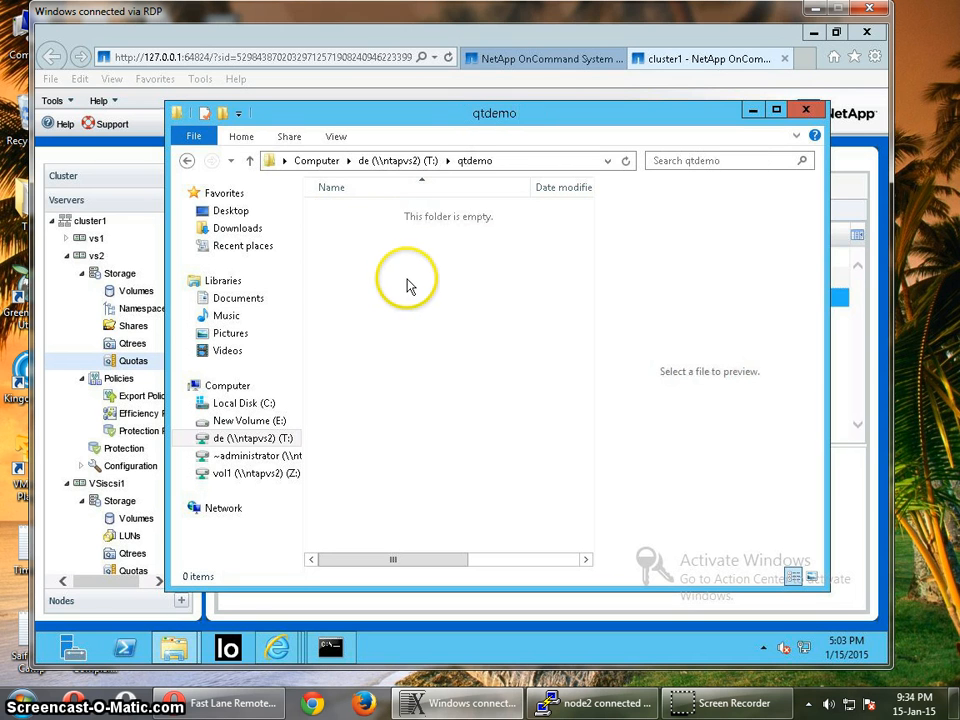
{"action": "right_click", "coordinate": [405, 287]}
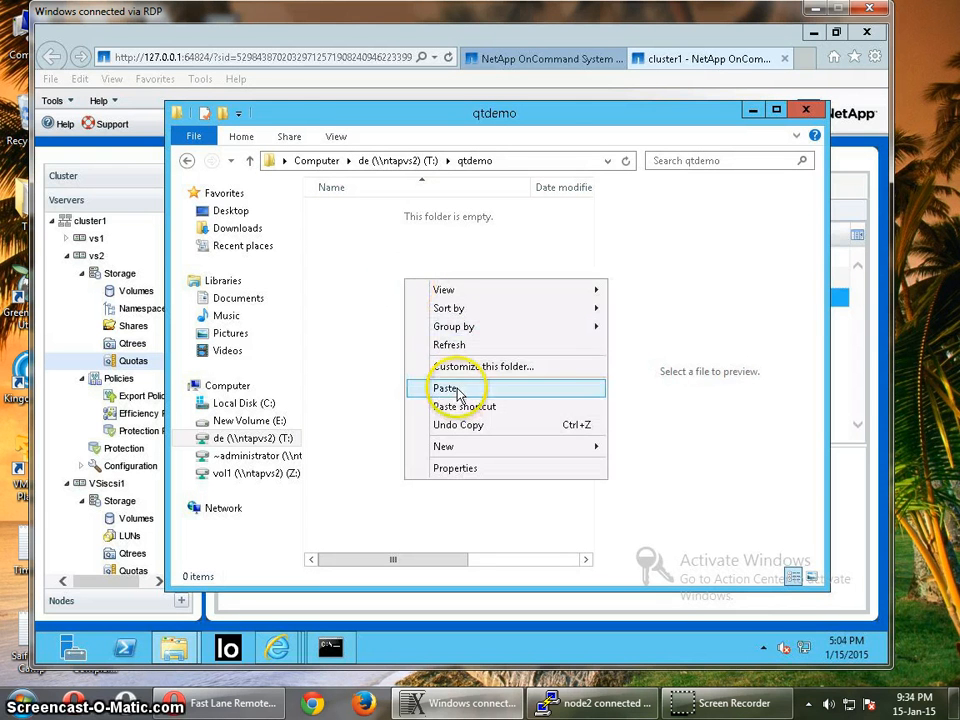
{"action": "left_click", "coordinate": [560, 397]}
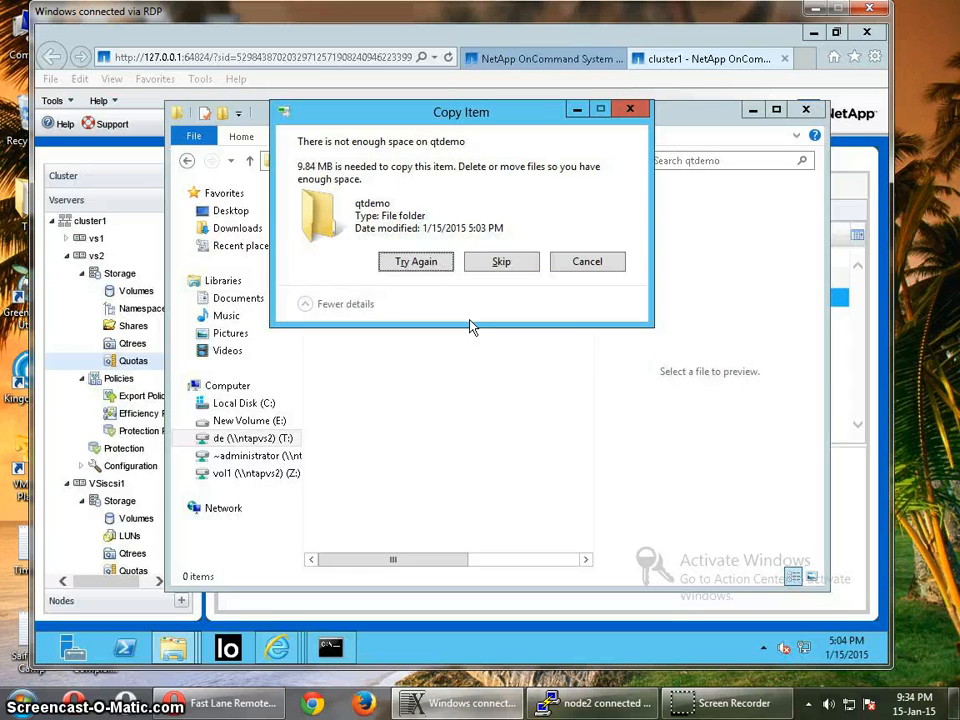
{"action": "left_click", "coordinate": [588, 261]}
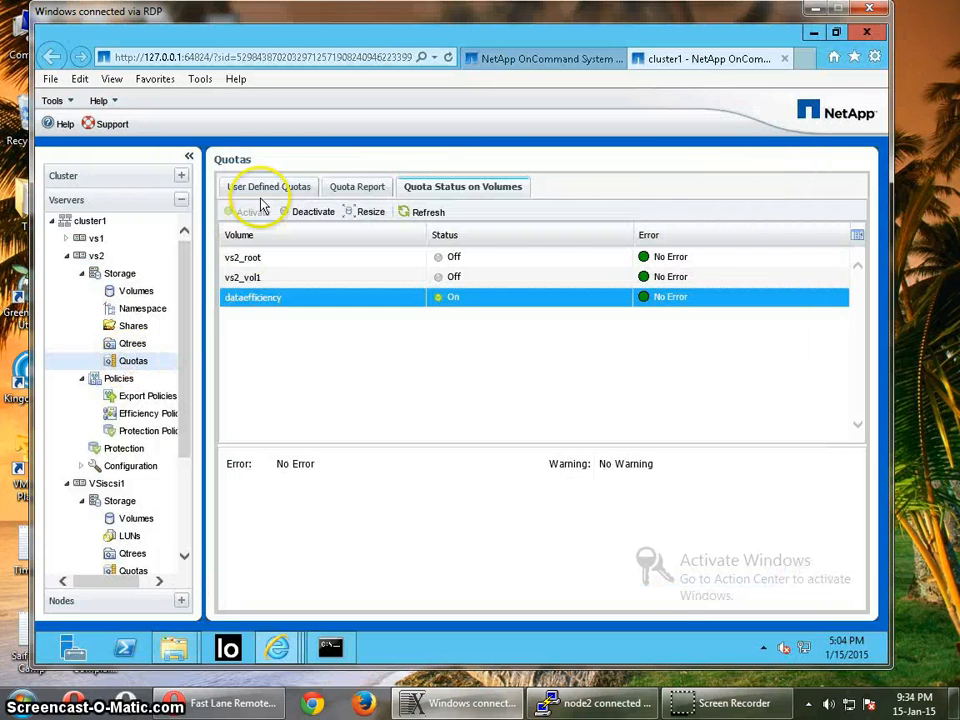
Return to OnCommand System Manager and set the hard space limit of the qtdemo user quota to 15 MB, saving the change
{"action": "left_click", "coordinate": [265, 190]}
{"action": "left_click", "coordinate": [388, 262]}
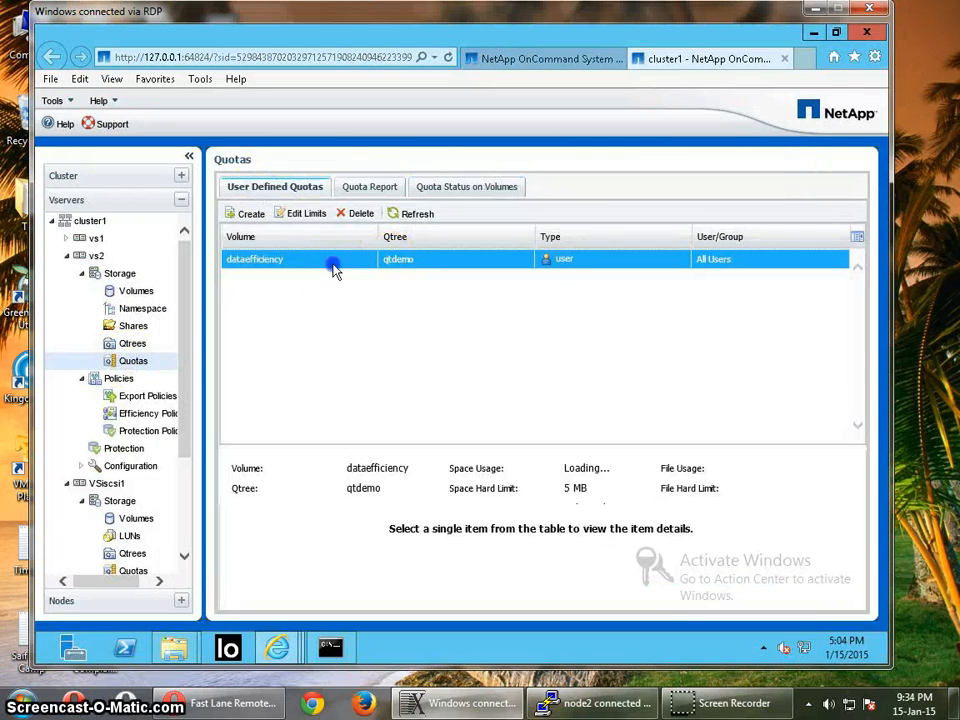
{"action": "left_click", "coordinate": [307, 215]}
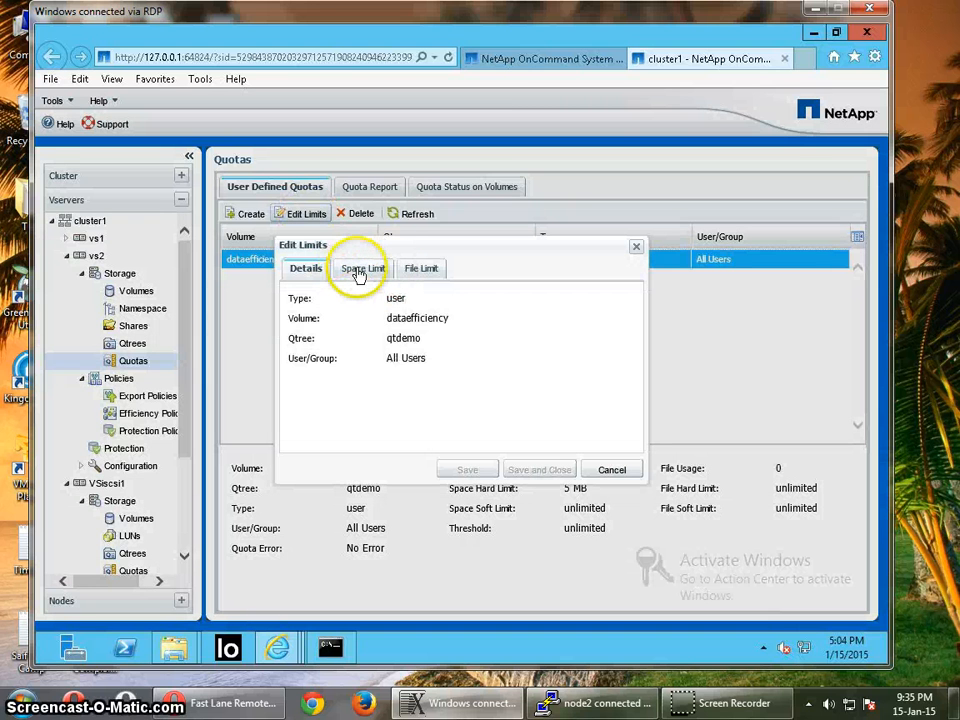
{"action": "left_click", "coordinate": [360, 272]}
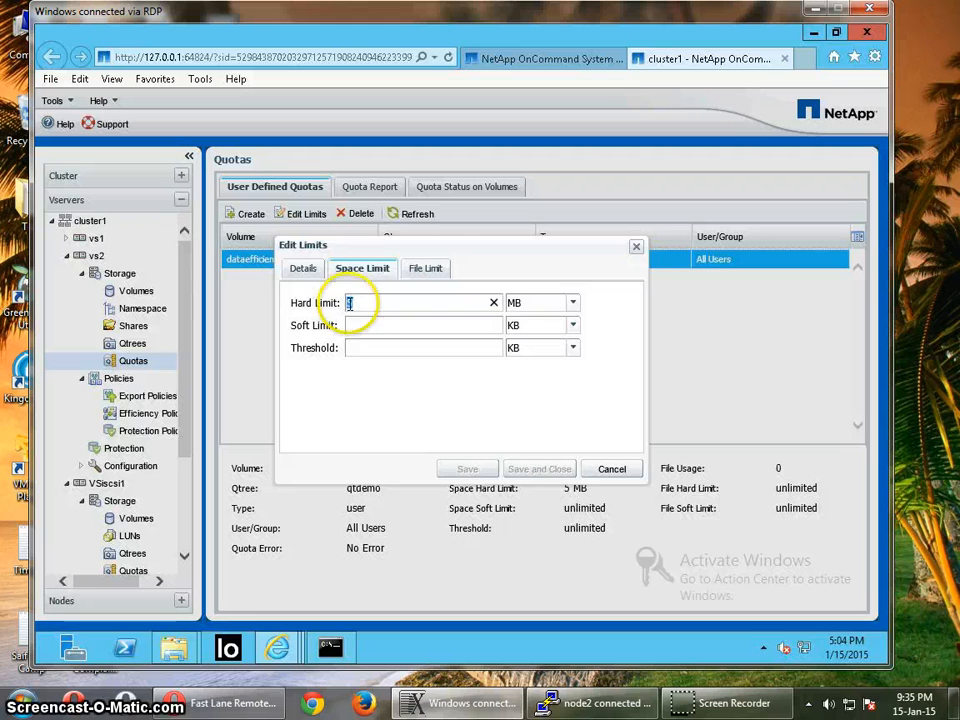
{"action": "type", "text": "15"}
{"action": "left_click", "coordinate": [540, 472]}
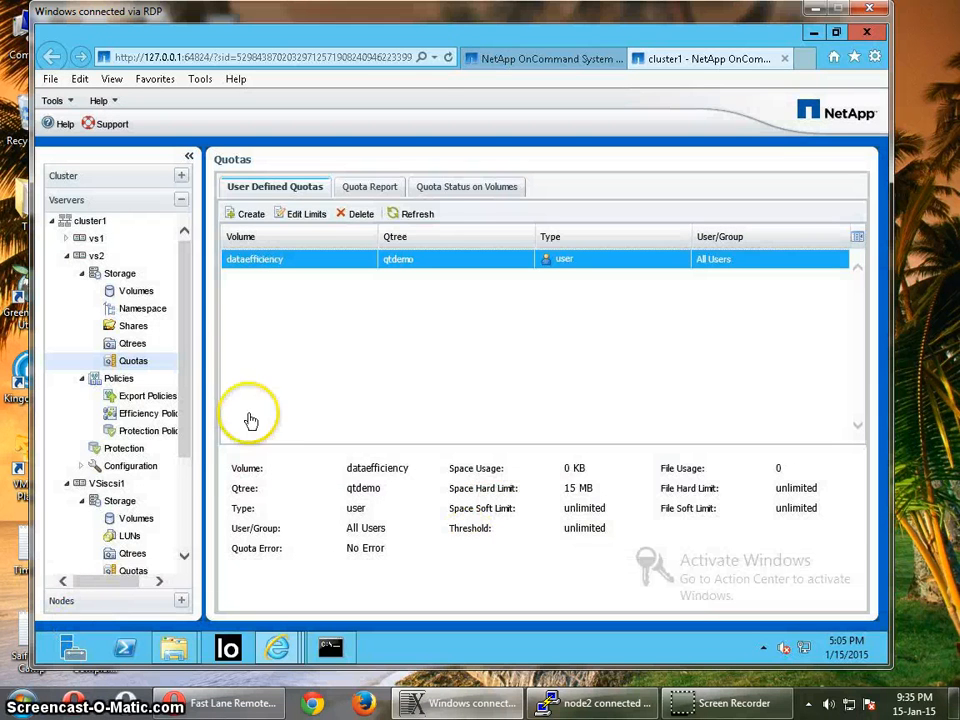
Check the quota status of the vs2 volumes and refresh the status of dataefficiency
{"action": "left_click", "coordinate": [463, 188]}
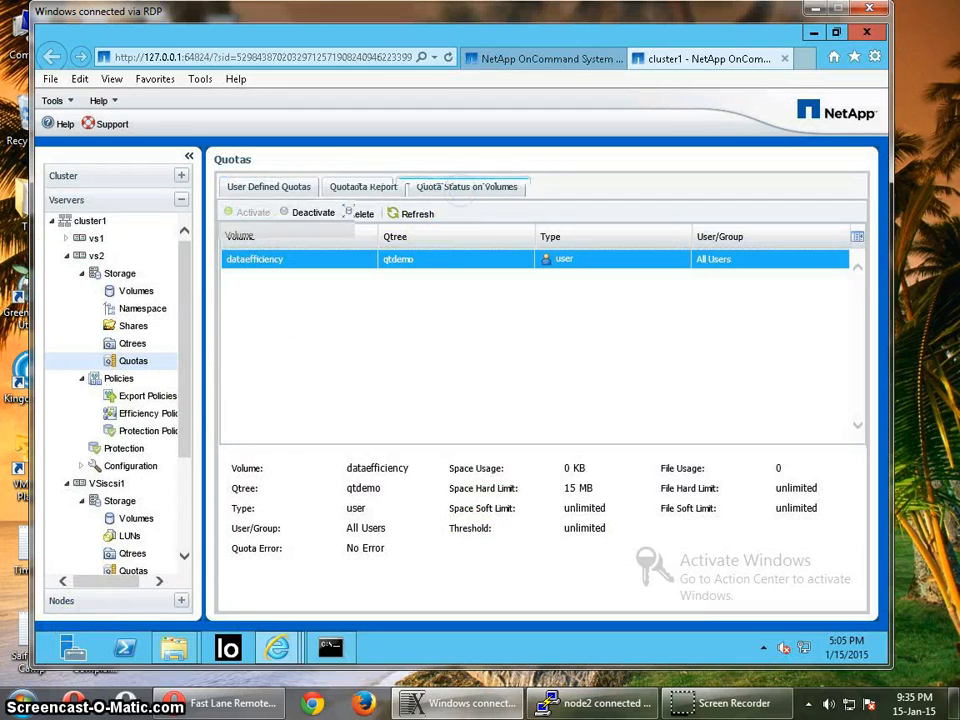
{"action": "left_click", "coordinate": [471, 300]}
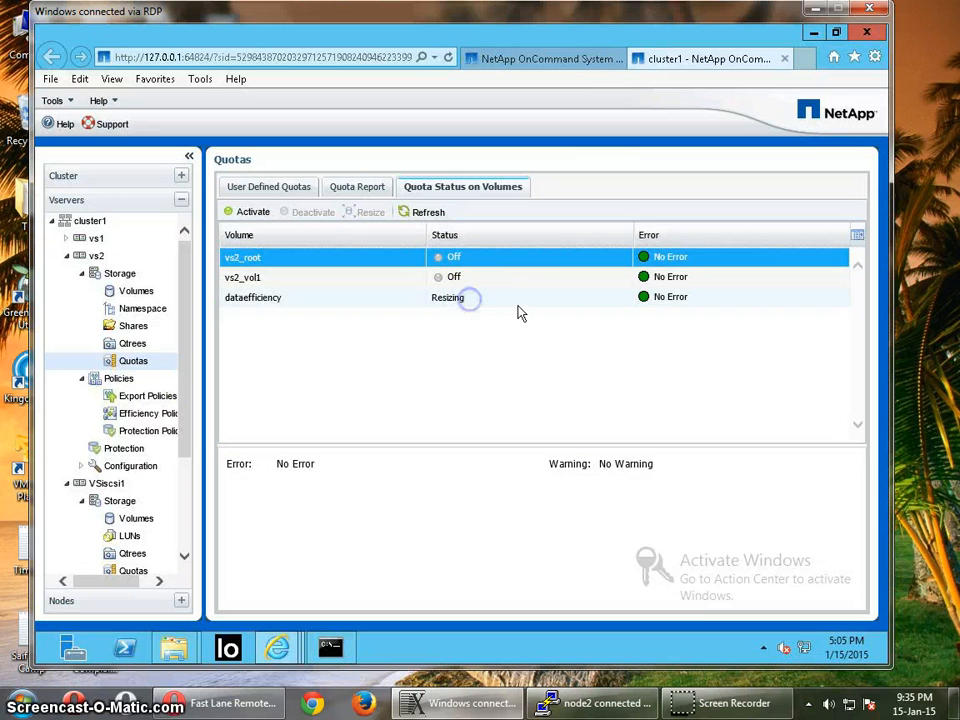
{"action": "left_click", "coordinate": [428, 213]}
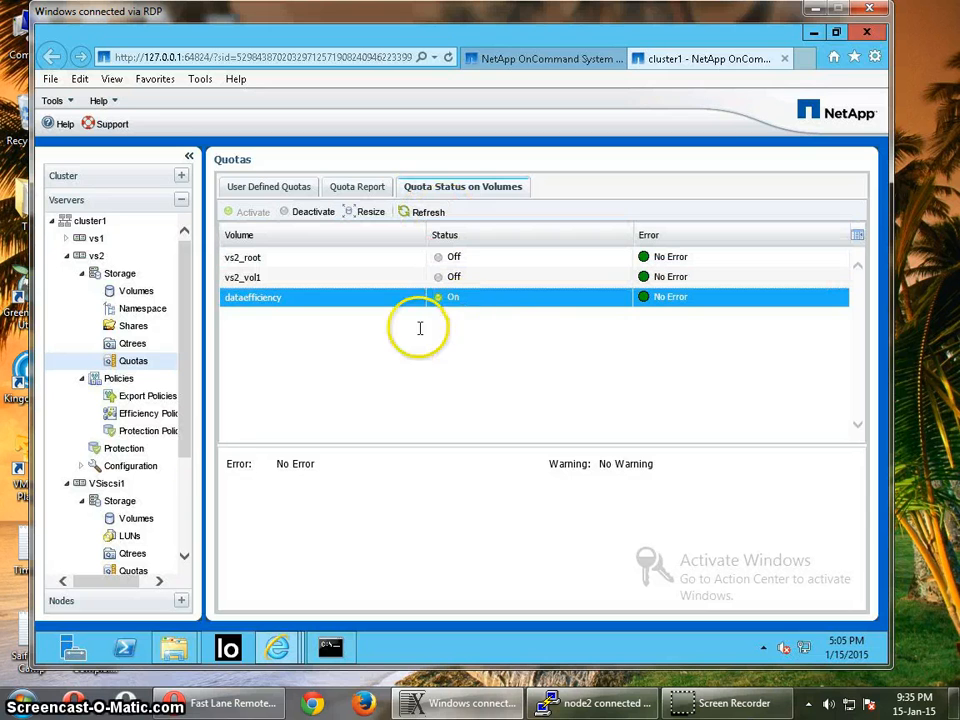
Switch to the qtdemo window in File Explorer, paste 10mfile into the folder, and minimize the window
{"action": "left_click", "coordinate": [174, 648]}
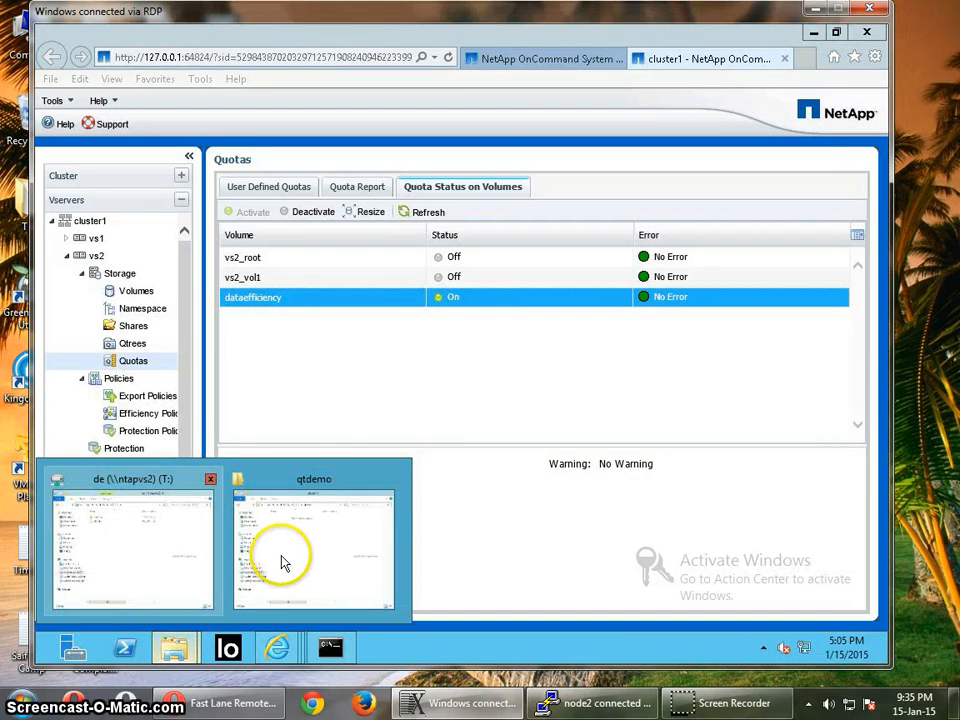
{"action": "left_click", "coordinate": [315, 525]}
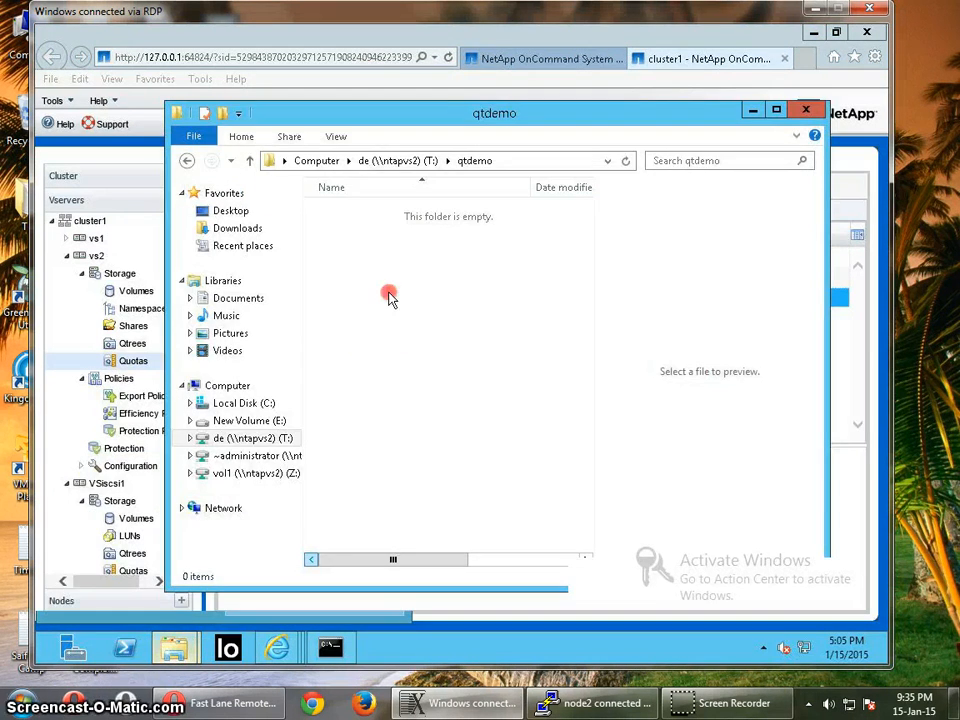
{"action": "right_click", "coordinate": [390, 298]}
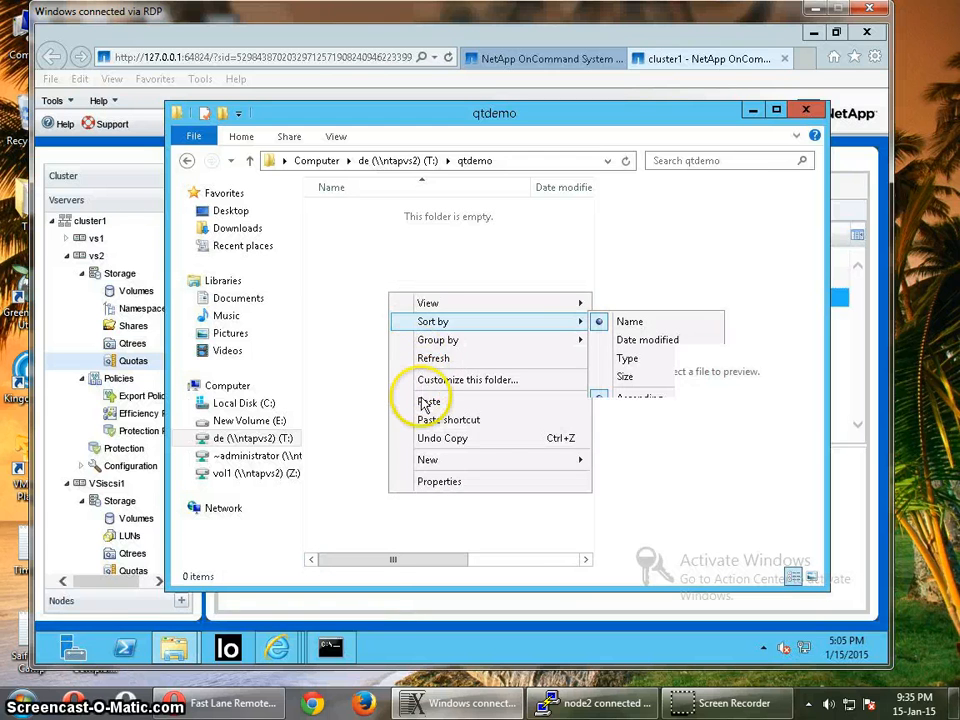
{"action": "left_click", "coordinate": [422, 401]}
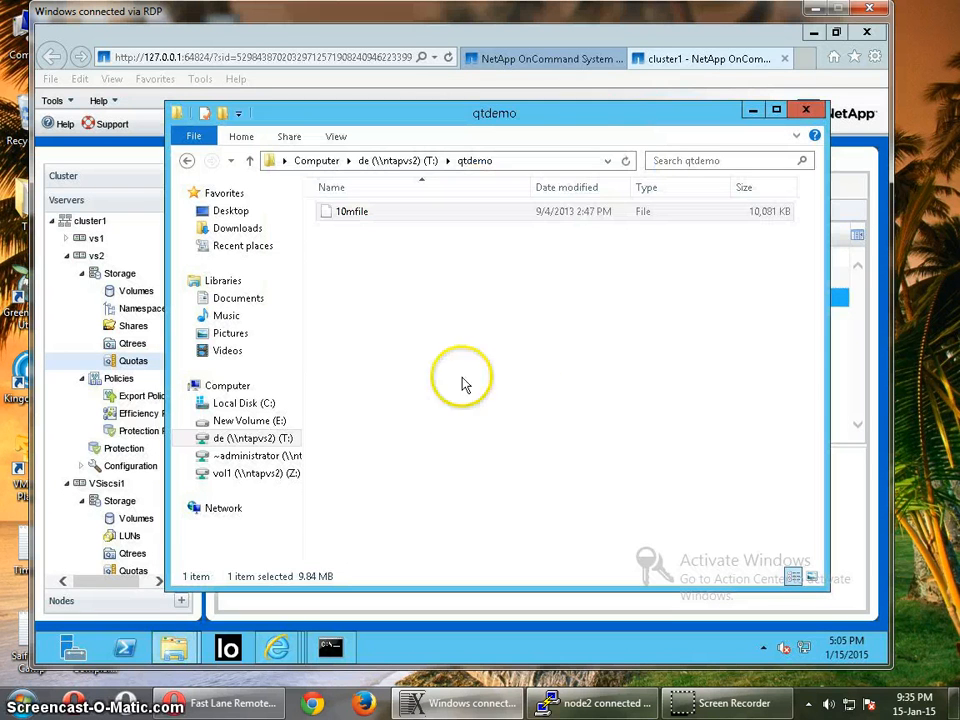
{"action": "right_click", "coordinate": [615, 262]}
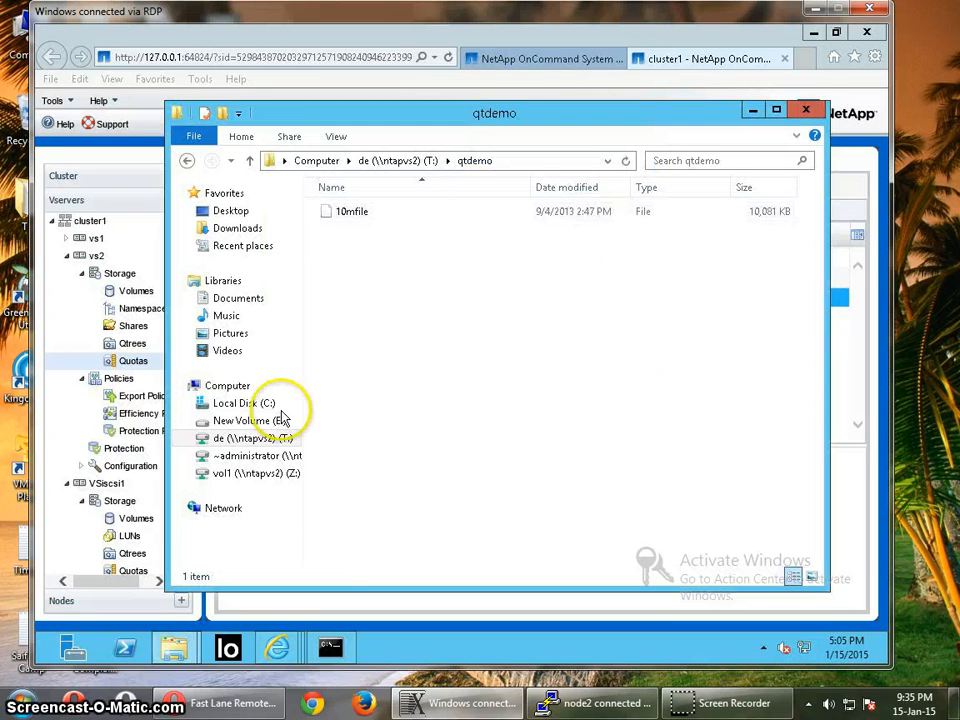
{"action": "left_click", "coordinate": [463, 385]}
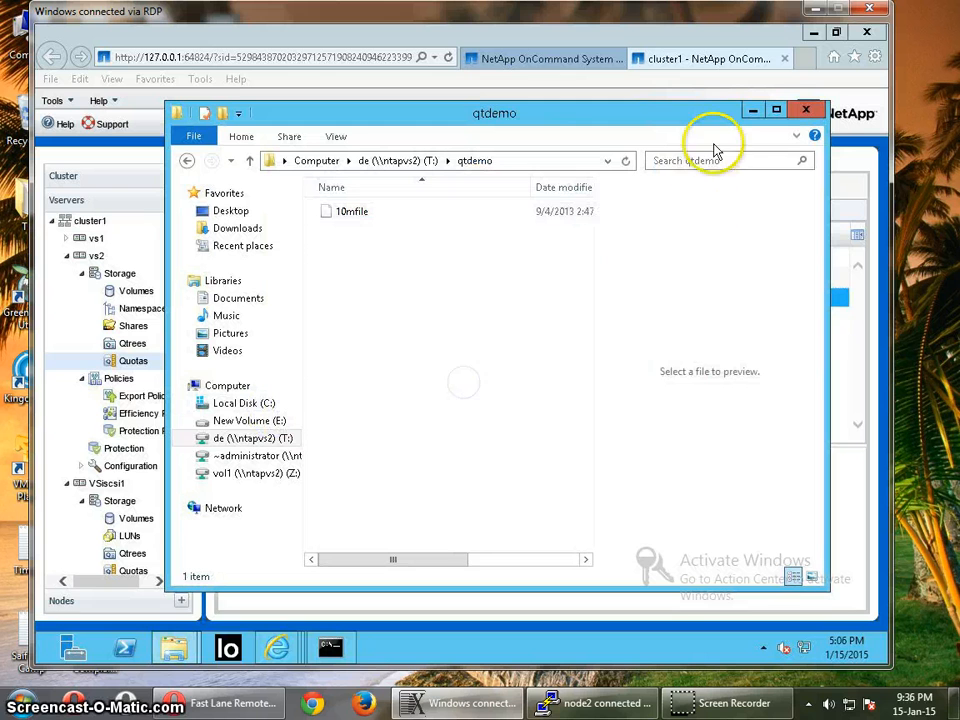
{"action": "left_click", "coordinate": [753, 108]}
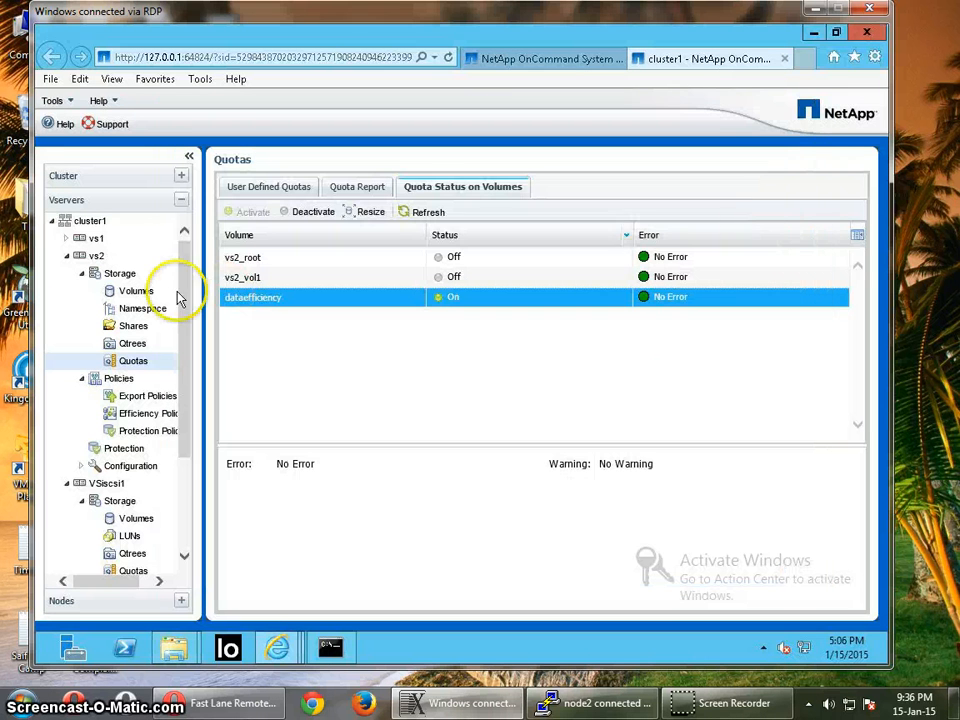
Create a thin-provisioned FlexClone volume of dataefficiency on vs2 from a new Snapshot copy, keeping the suggested name
{"action": "left_click", "coordinate": [150, 291]}
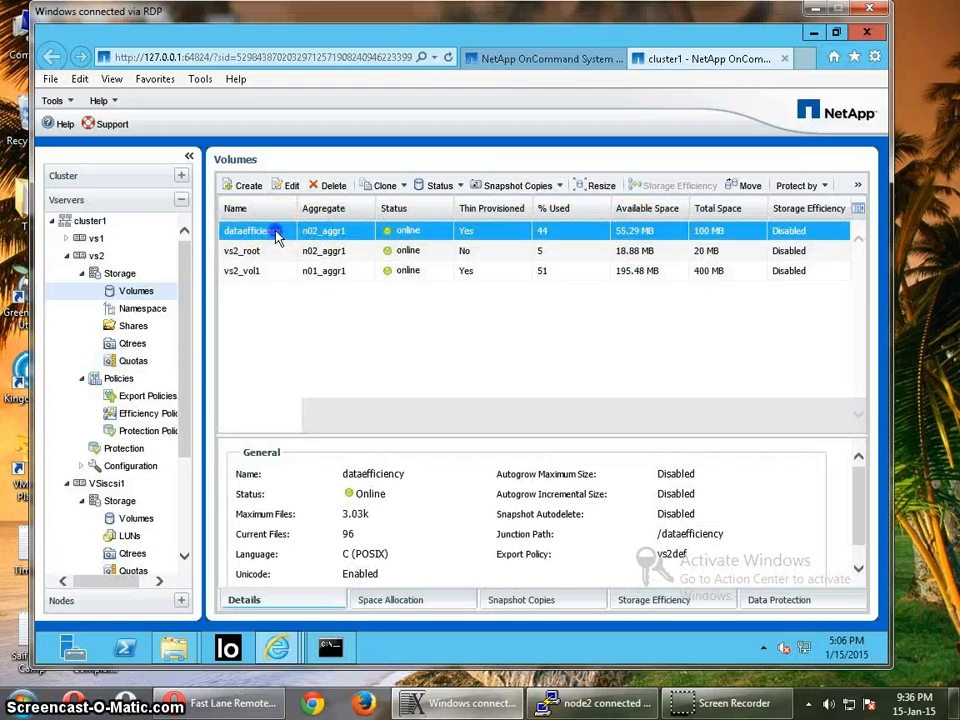
{"action": "left_click", "coordinate": [393, 187]}
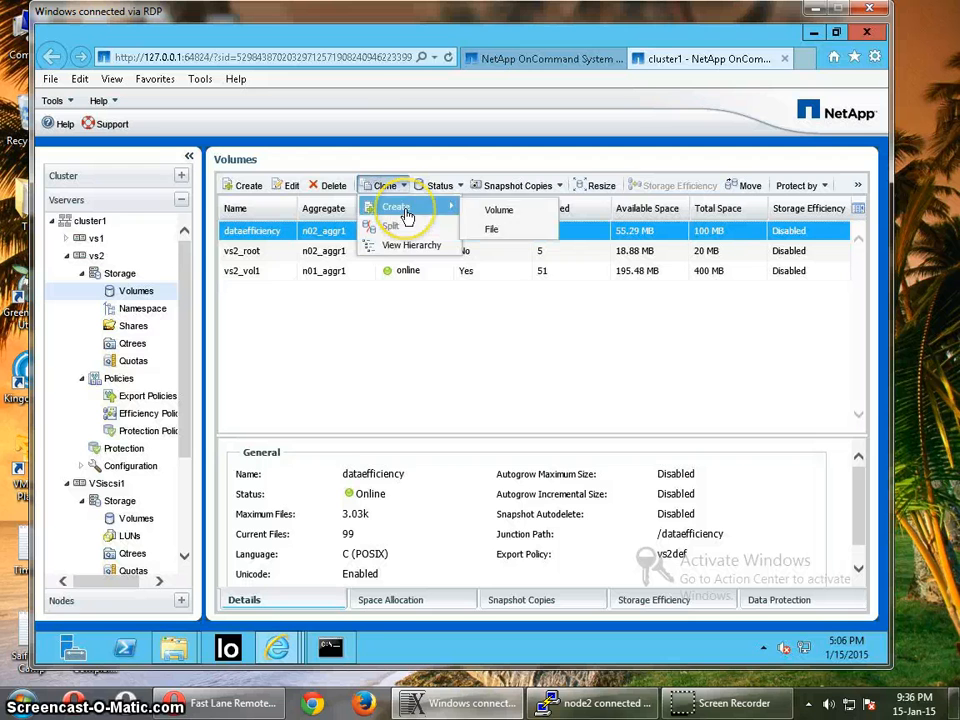
{"action": "left_click", "coordinate": [407, 215]}
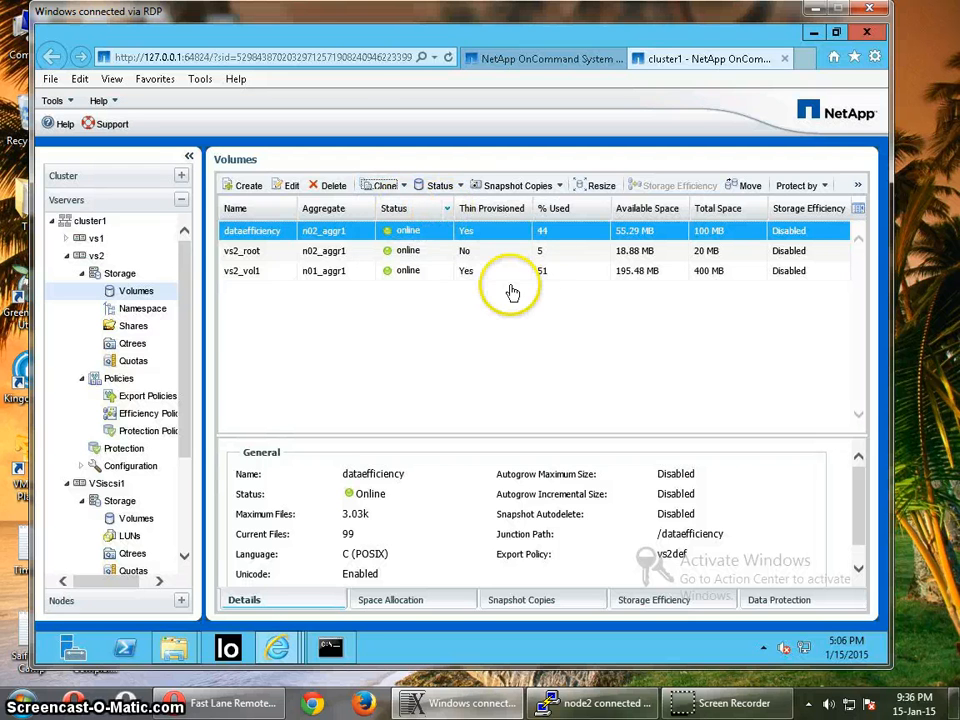
{"action": "left_click", "coordinate": [402, 188]}
{"action": "mouse_move", "coordinate": [428, 214]}
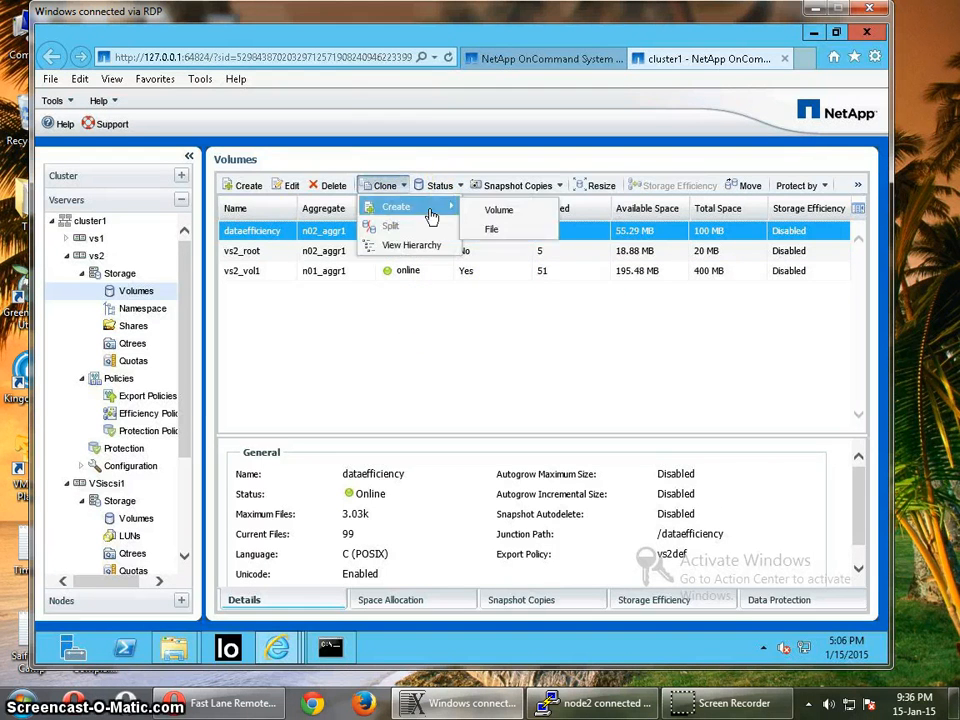
{"action": "left_click", "coordinate": [500, 211]}
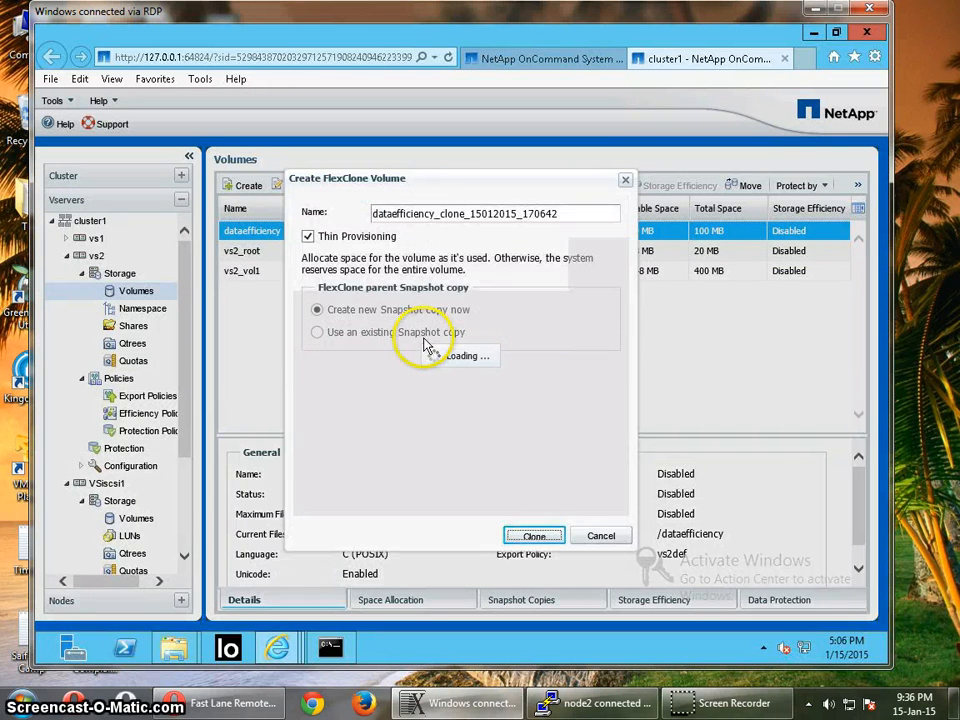
{"action": "left_click", "coordinate": [317, 332]}
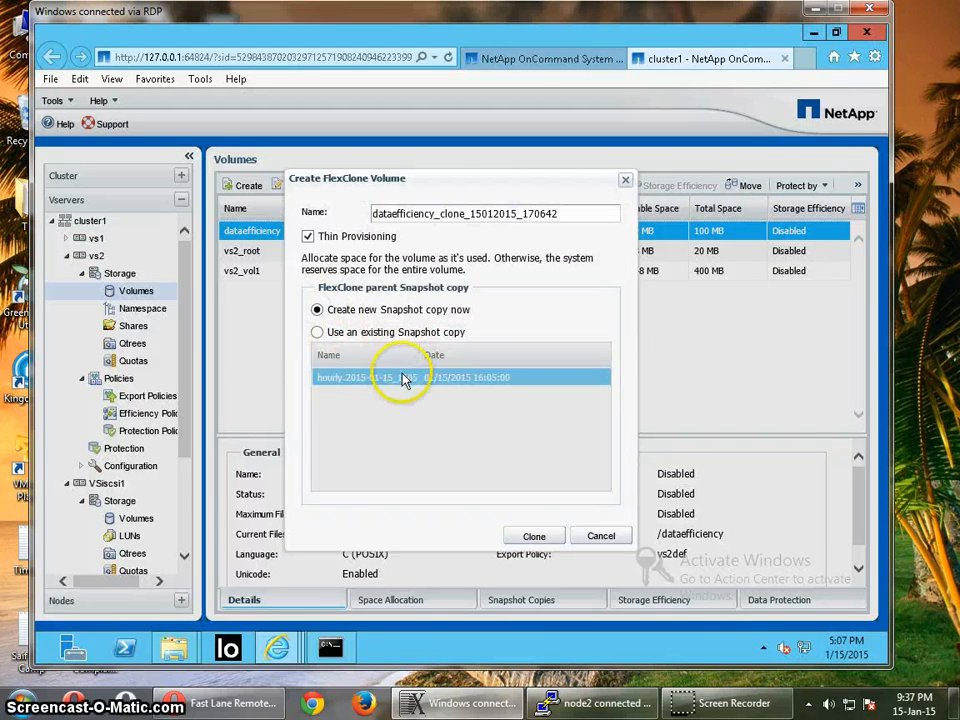
{"action": "left_click", "coordinate": [534, 538]}
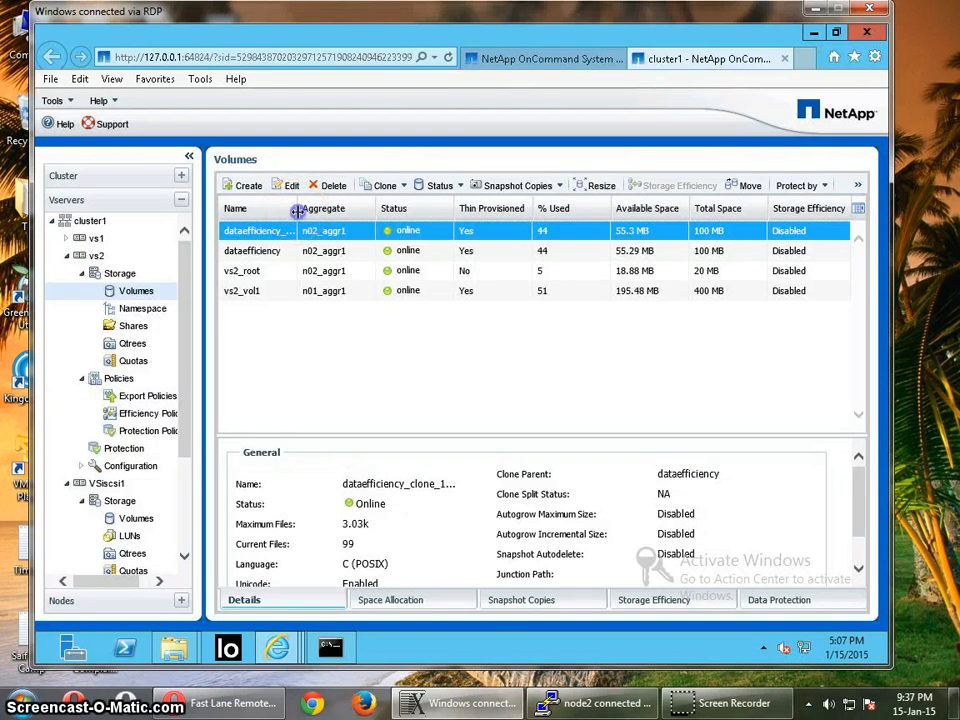
Widen the Name column of the volume list and show the Type and Clone columns
{"action": "mouse_move", "coordinate": [386, 208]}
{"action": "left_mouse_down"}
{"action": "mouse_move", "coordinate": [343, 208]}
{"action": "mouse_move", "coordinate": [388, 218]}
{"action": "left_mouse_up"}
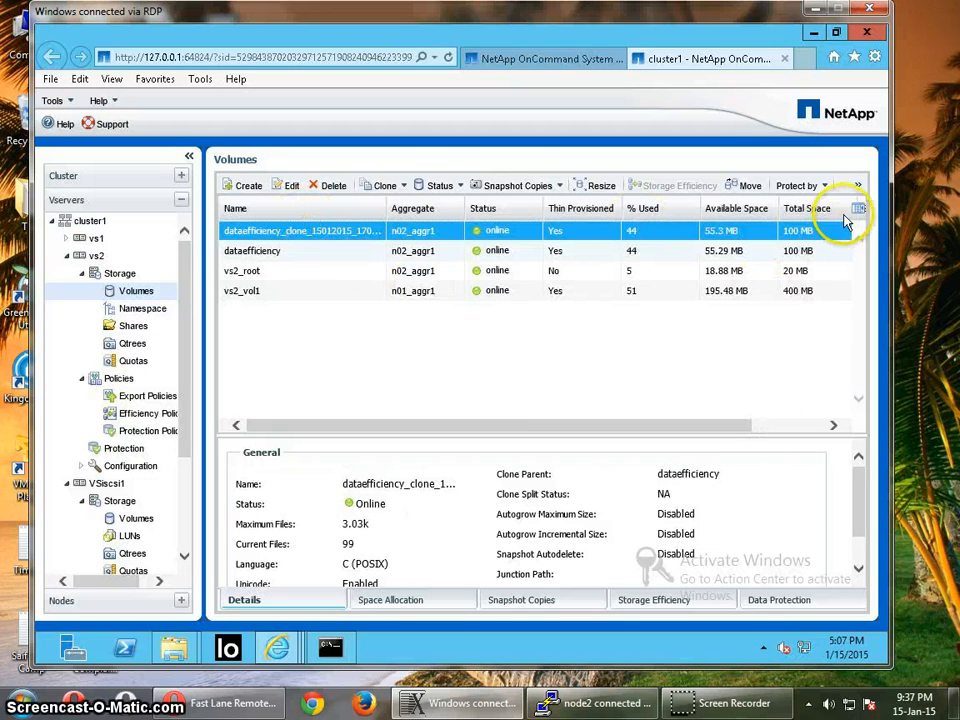
{"action": "left_click", "coordinate": [859, 210]}
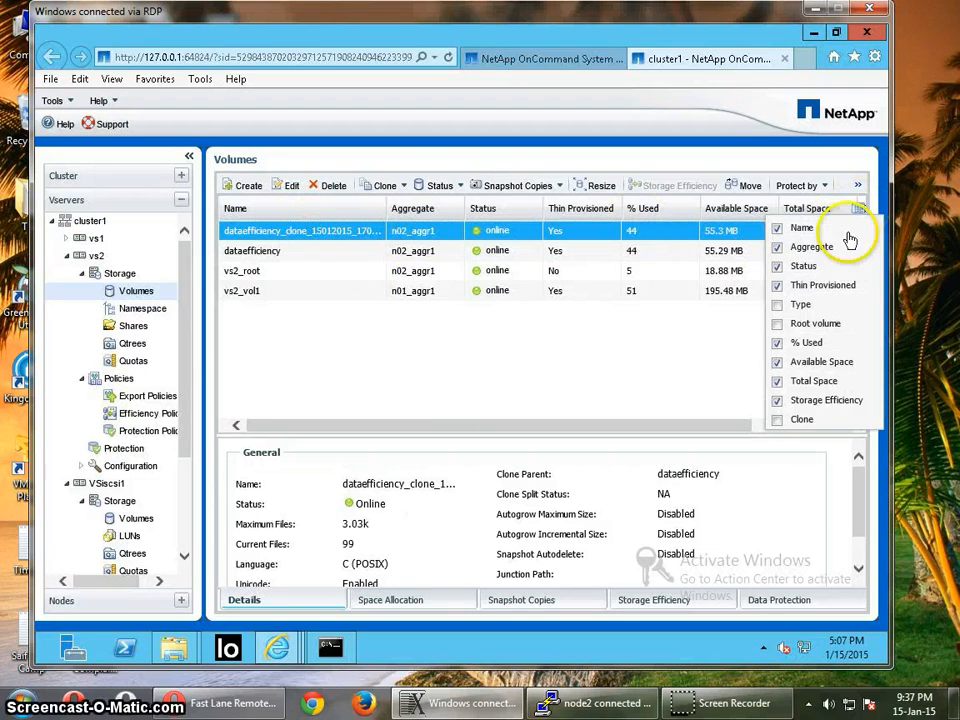
{"action": "left_click", "coordinate": [815, 305]}
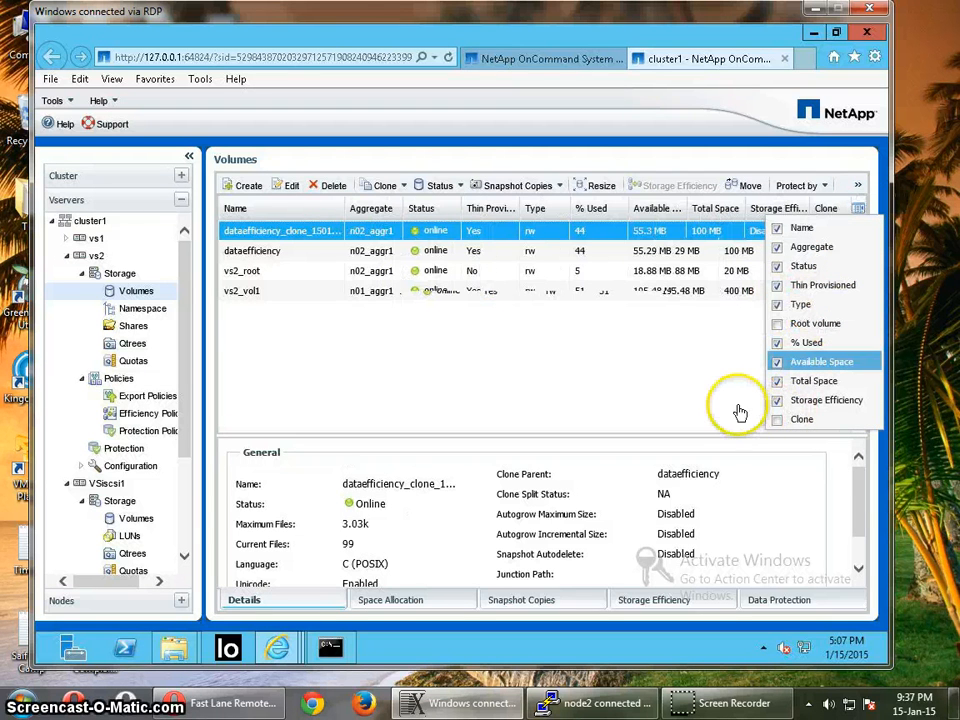
{"action": "left_click", "coordinate": [782, 420]}
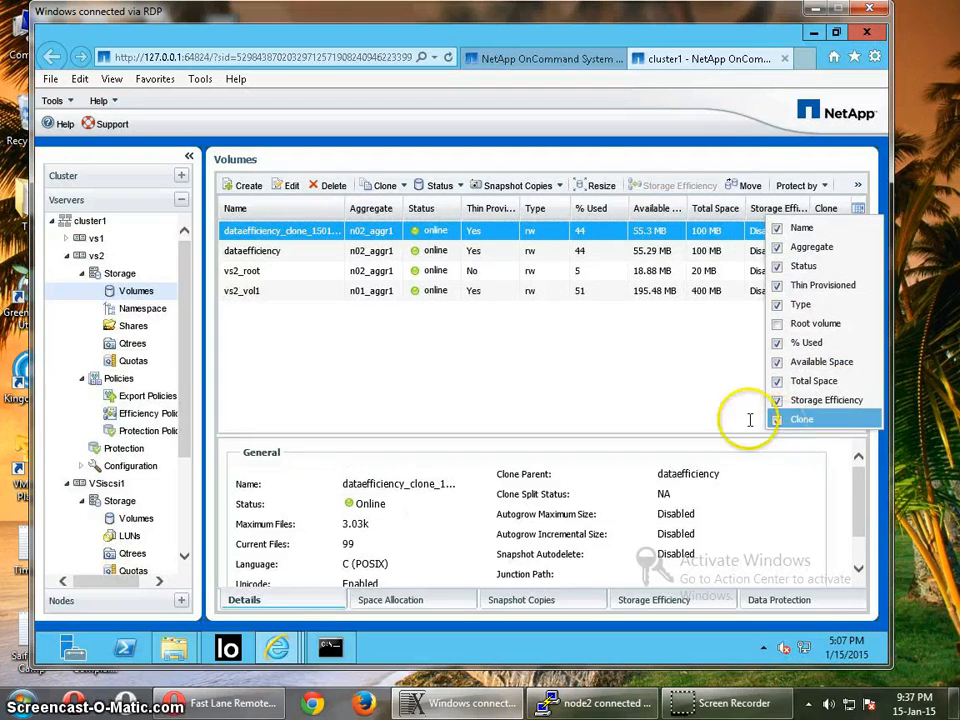
{"action": "left_click", "coordinate": [281, 237]}
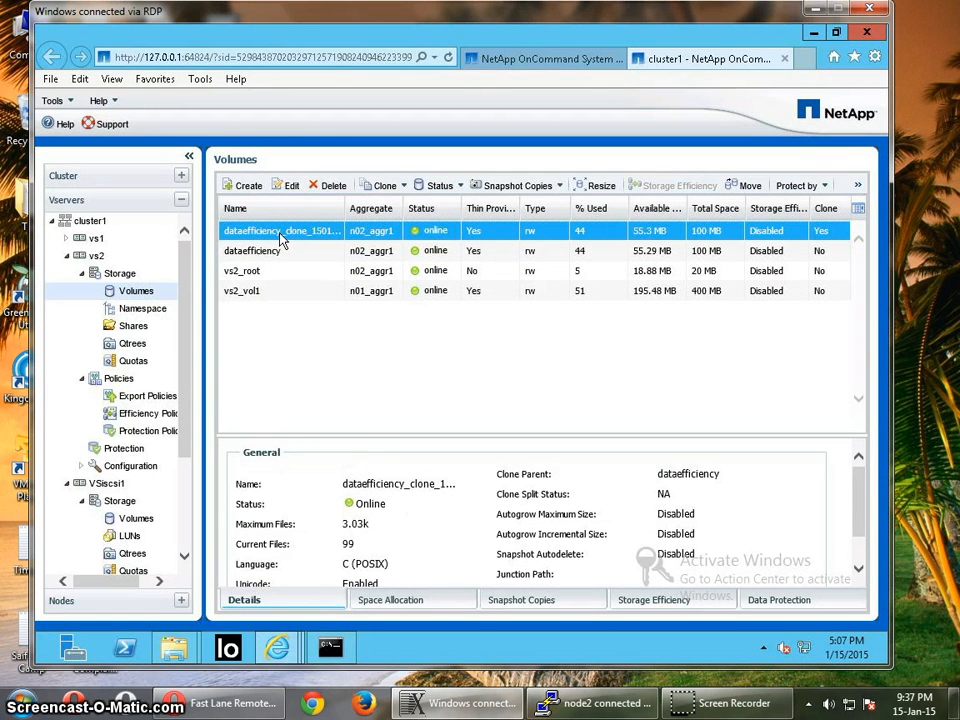
Start mounting the dataefficiency clone volume in the vs2 namespace with clone1 as its junction name
{"action": "left_click", "coordinate": [144, 311]}
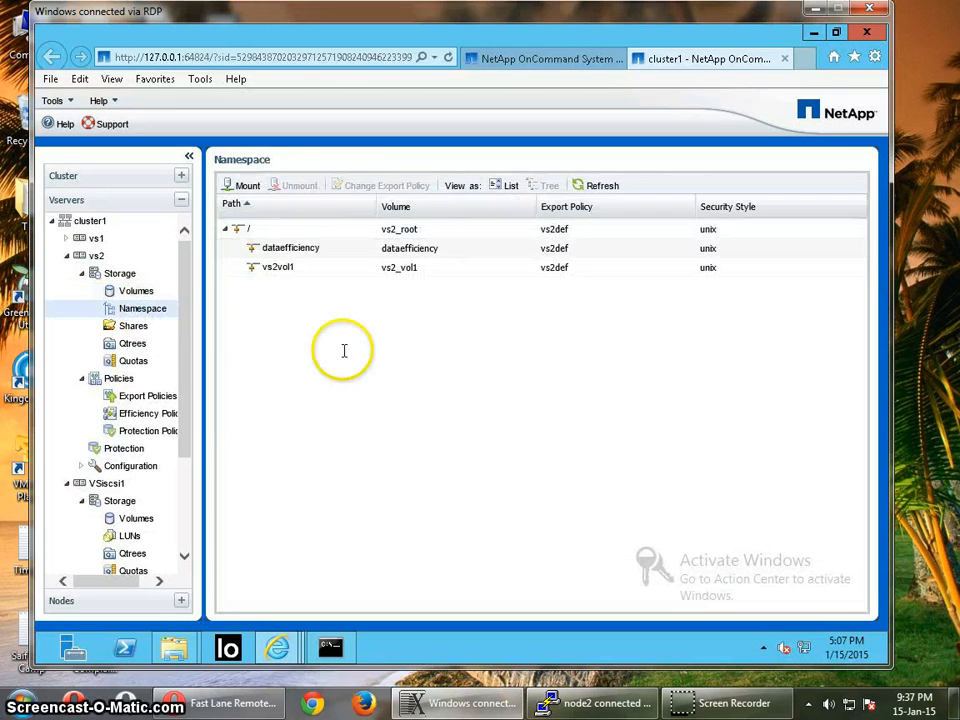
{"action": "left_click", "coordinate": [246, 187]}
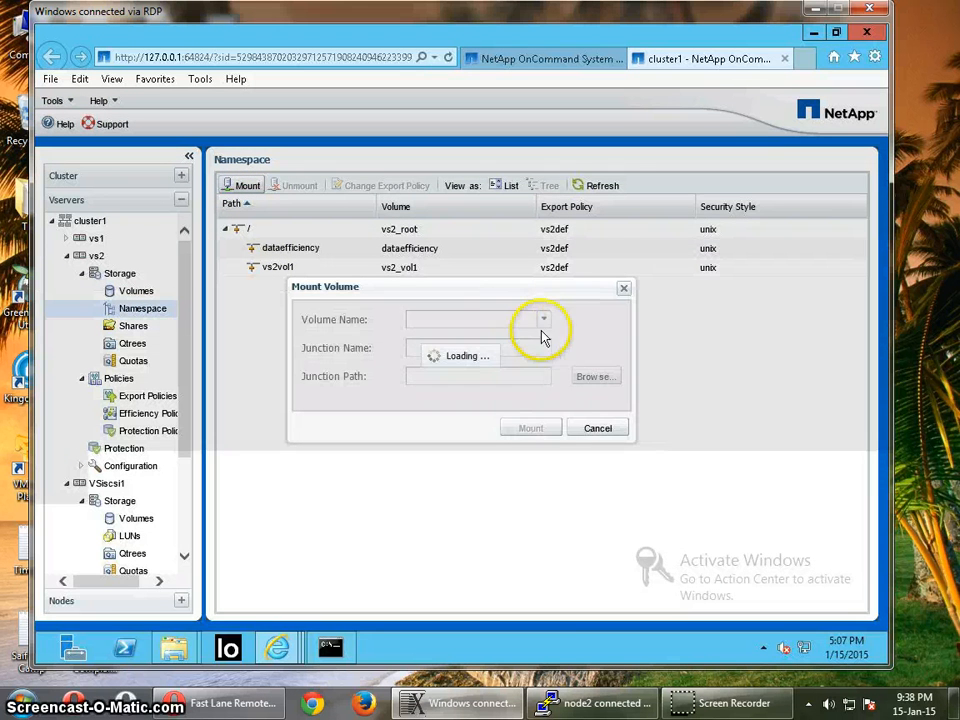
{"action": "left_click", "coordinate": [544, 320]}
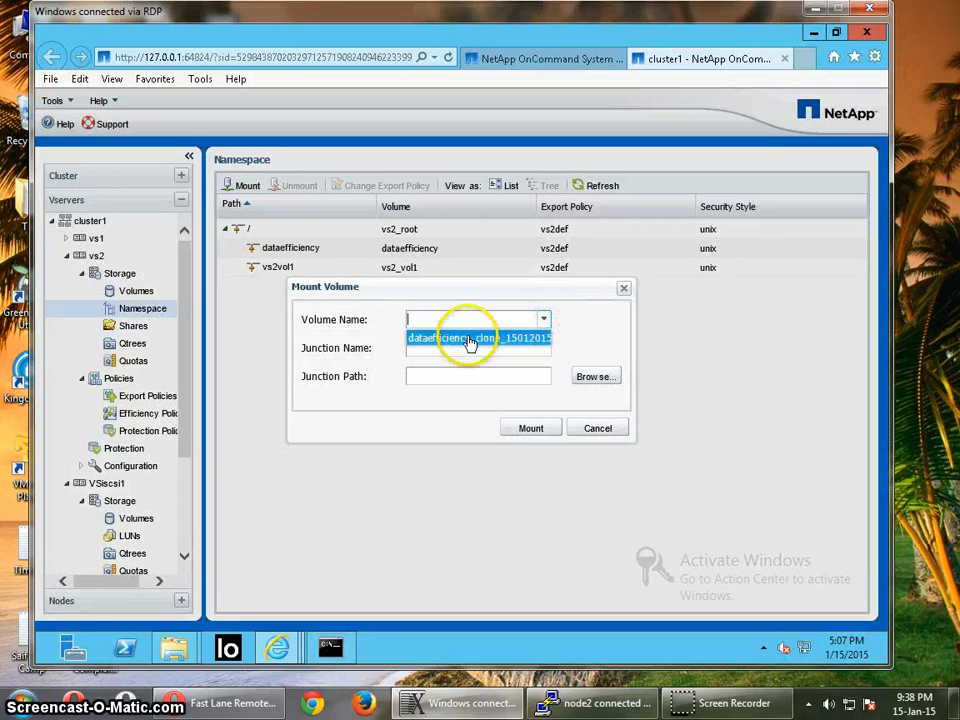
{"action": "left_click", "coordinate": [469, 339]}
{"action": "left_click", "coordinate": [453, 348]}
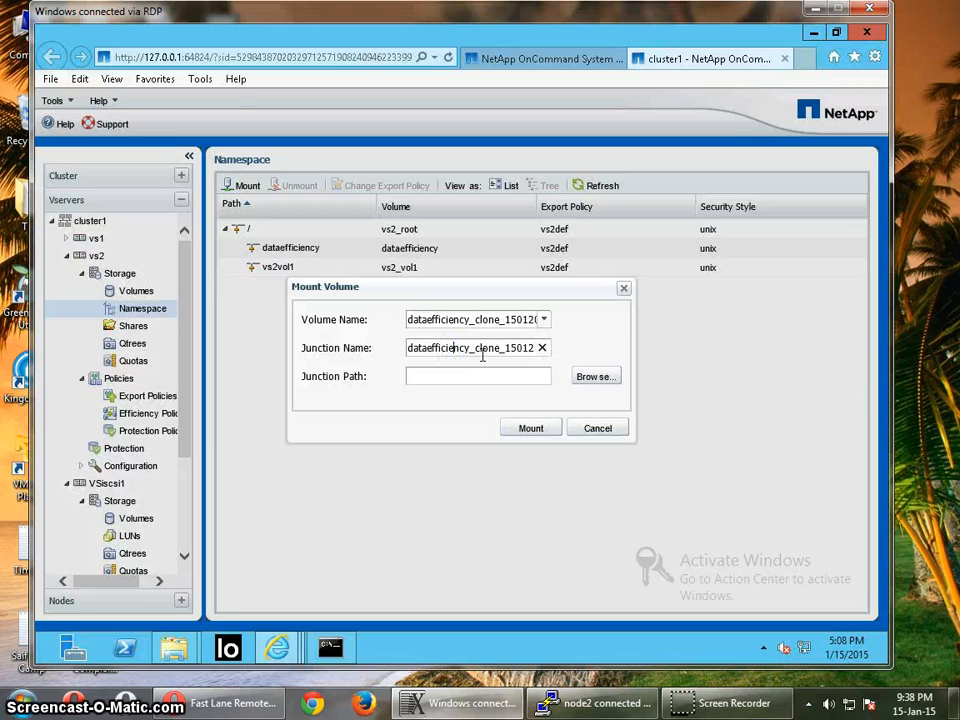
{"action": "left_click", "coordinate": [416, 348]}
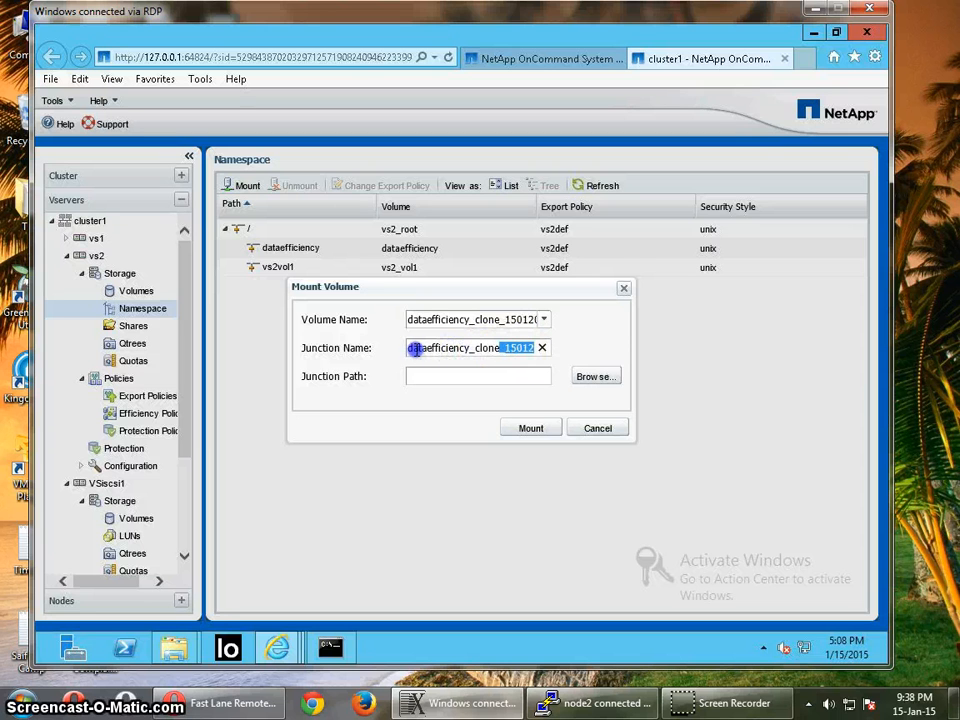
{"action": "left_click_drag", "start_coordinate": [416, 348], "coordinate": [418, 356]}
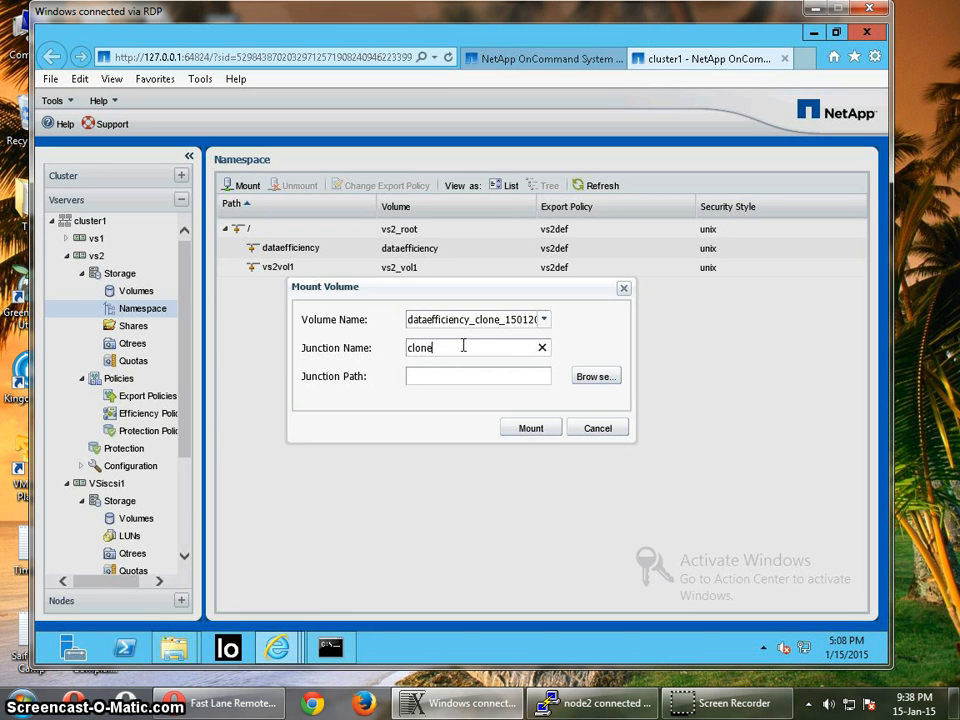
{"action": "type", "text": "1"}
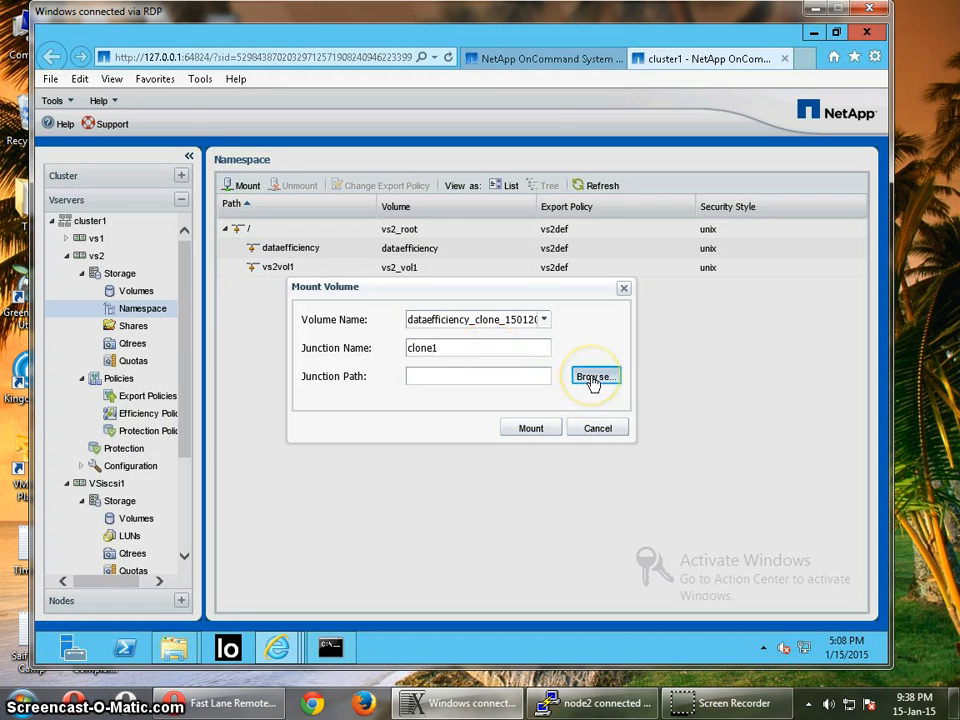
Choose /vs2vol1 as the junction path and mount the clone volume there
{"action": "left_click", "coordinate": [592, 380]}
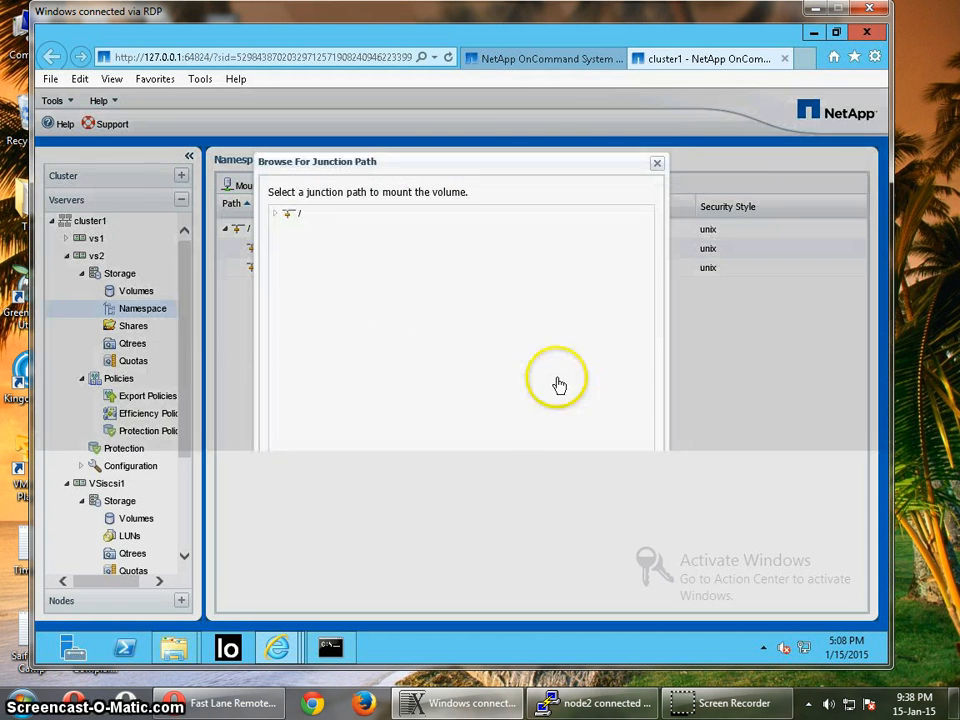
{"action": "left_click", "coordinate": [277, 214]}
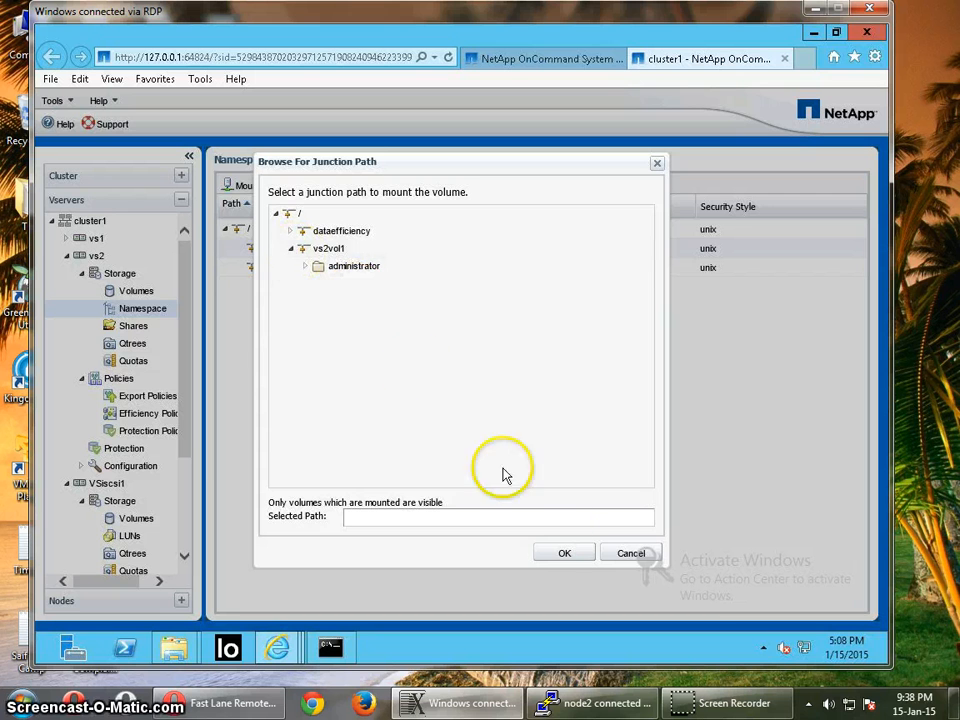
{"action": "left_click", "coordinate": [320, 249]}
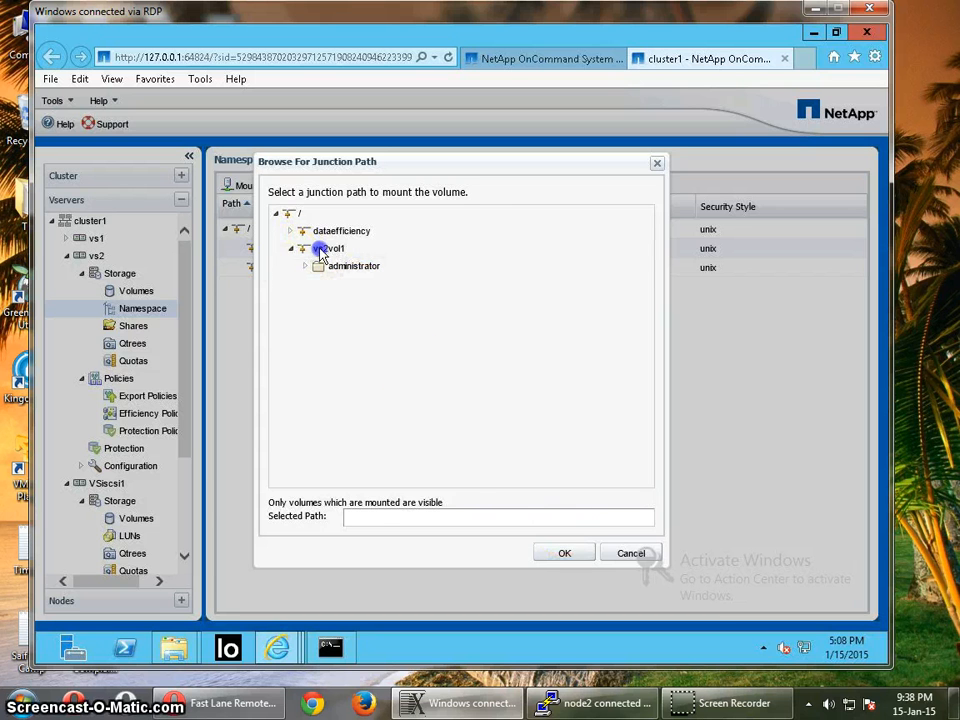
{"action": "left_click", "coordinate": [564, 552]}
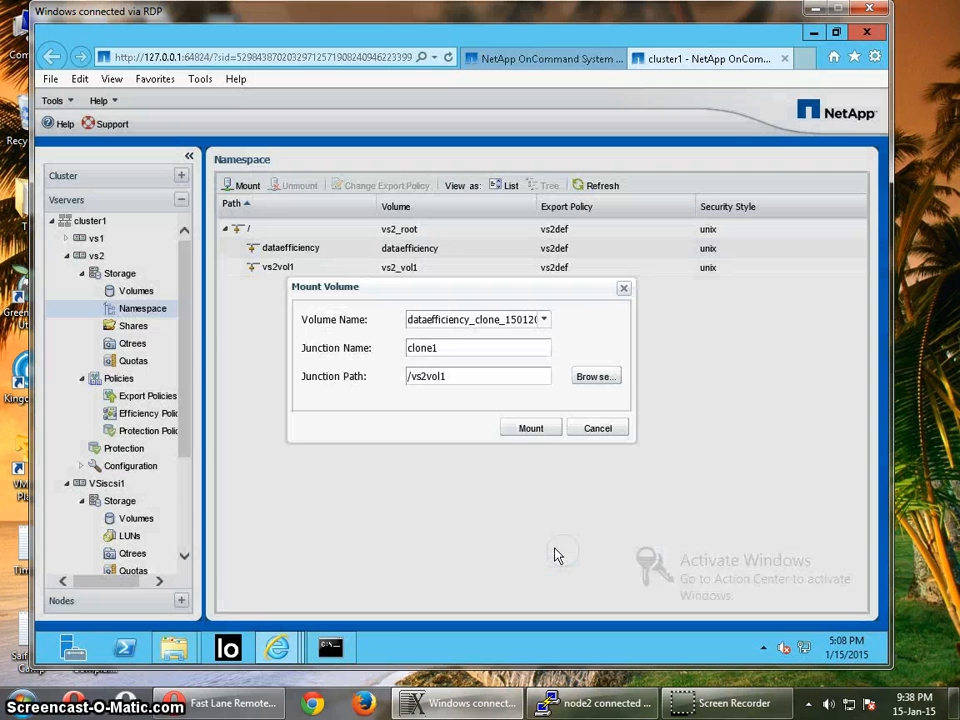
{"action": "left_click", "coordinate": [531, 428]}
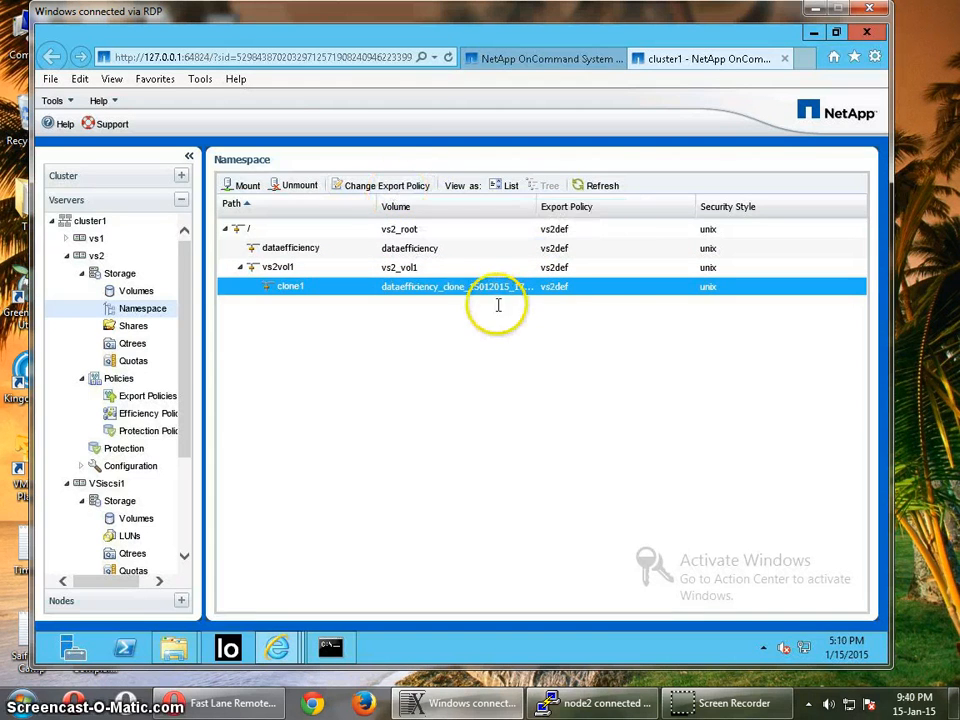
Switch to File Explorer, open the clone1 folder on the vol1 (Z:) drive and select 30mfile
{"action": "left_click", "coordinate": [176, 650]}
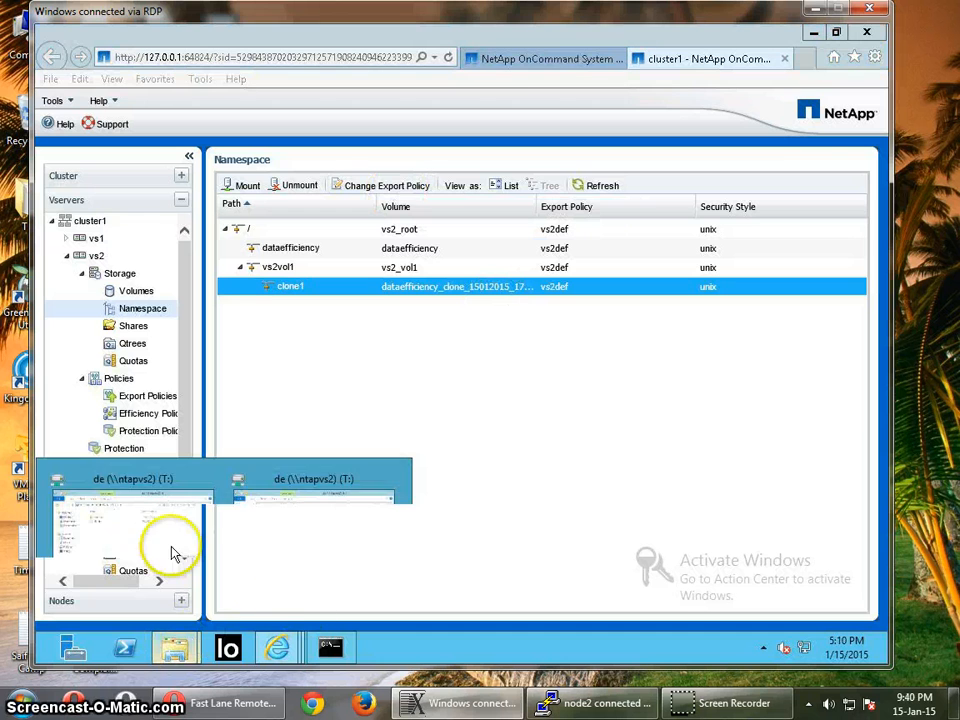
{"action": "left_click", "coordinate": [275, 521]}
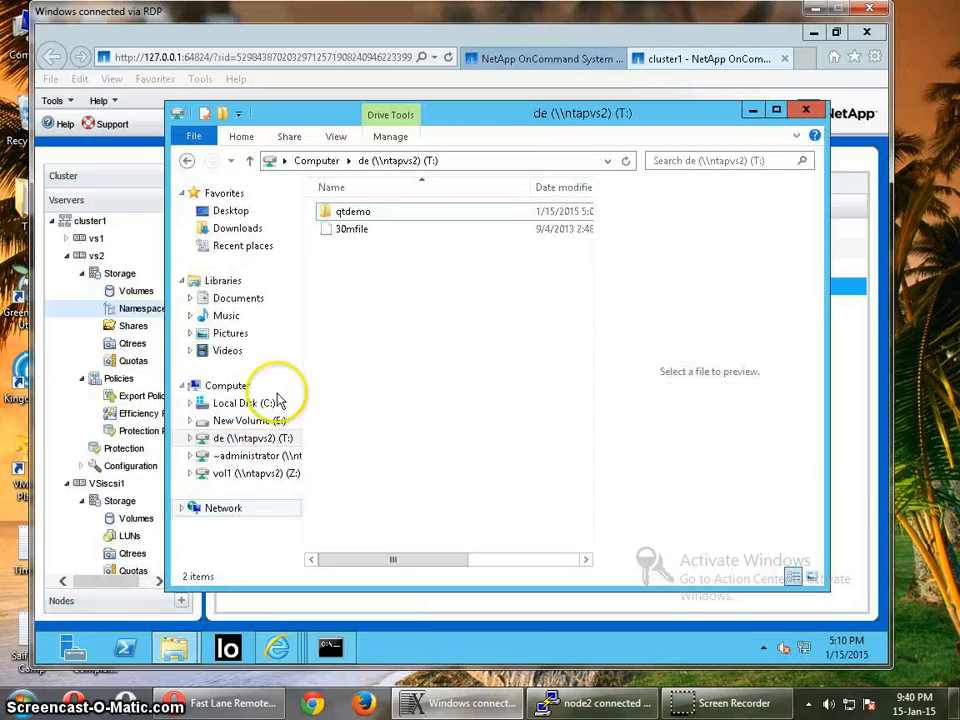
{"action": "left_click", "coordinate": [266, 477]}
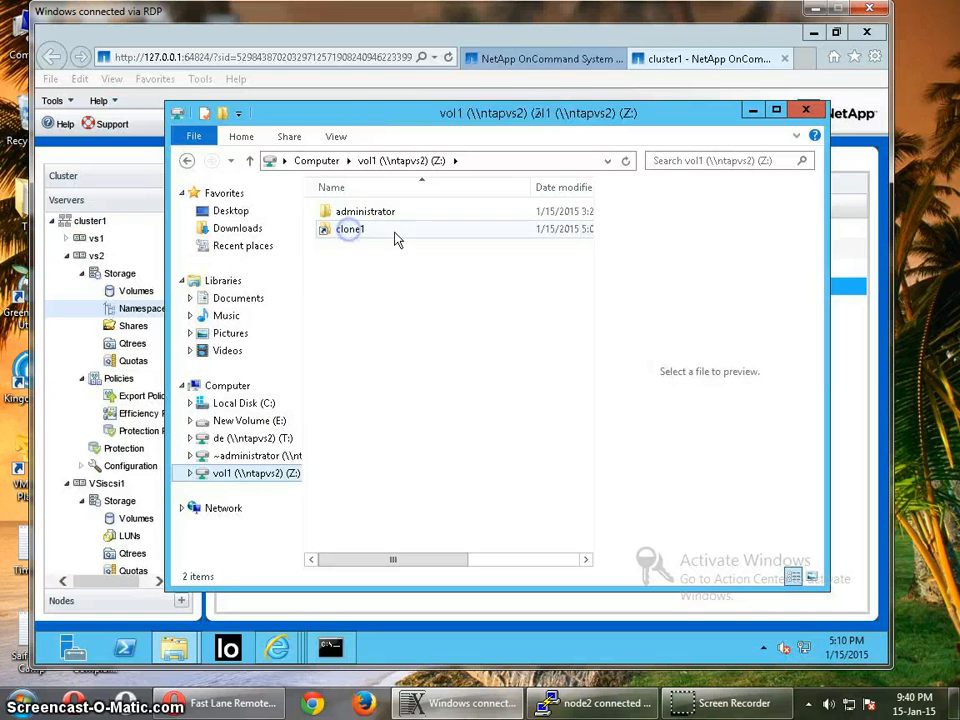
{"action": "double_click", "coordinate": [350, 231]}
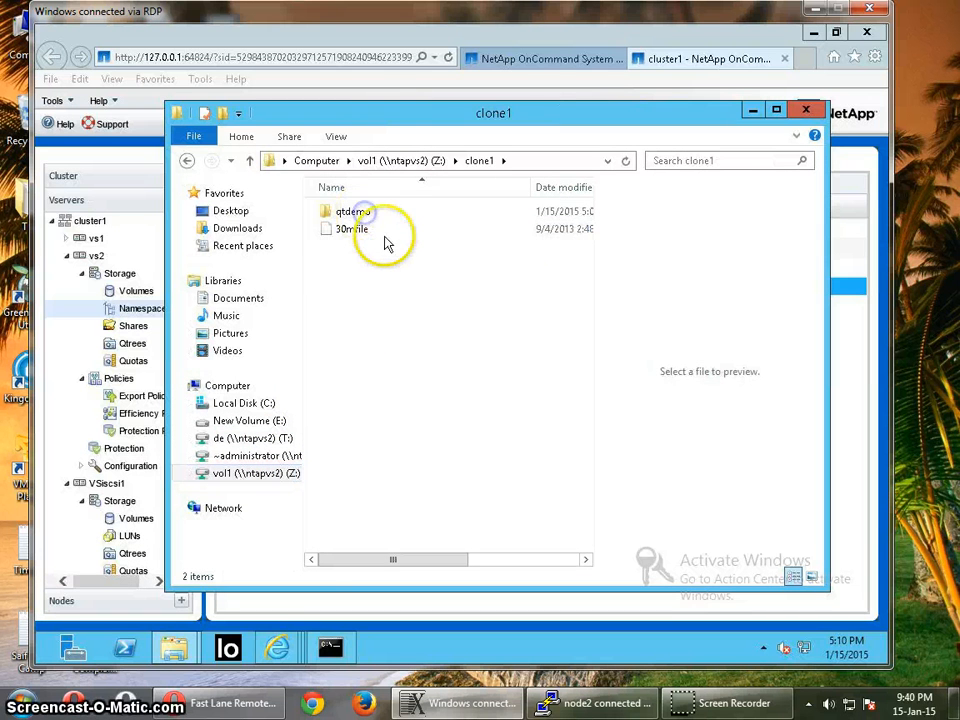
{"action": "left_click", "coordinate": [364, 231]}
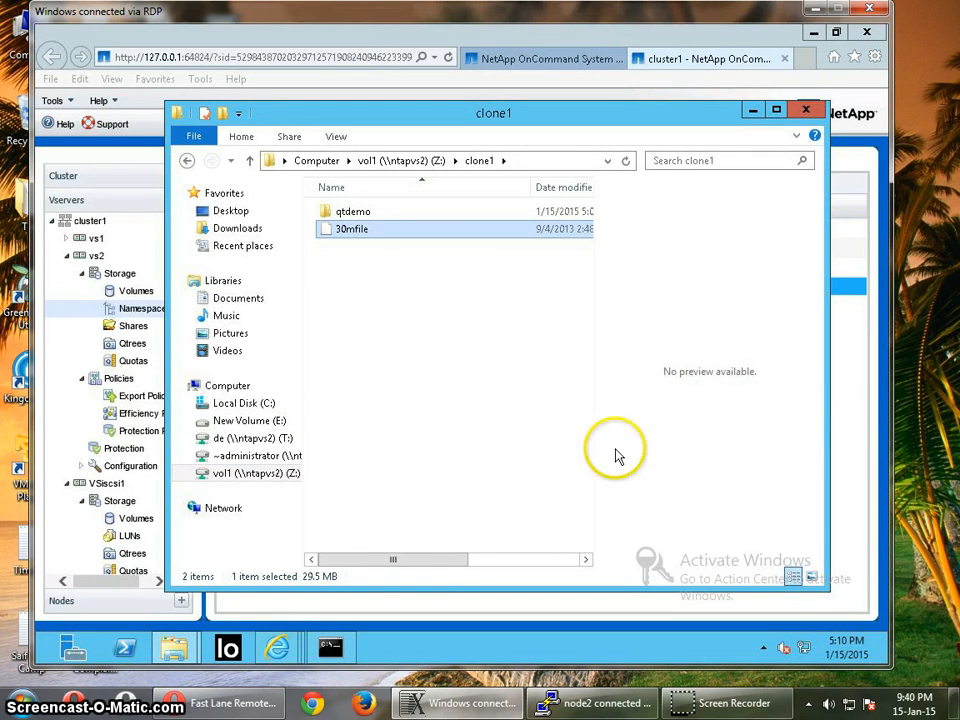
Return to the cluster1 System Manager window and show the volume list of vs2
{"action": "left_click", "coordinate": [283, 650]}
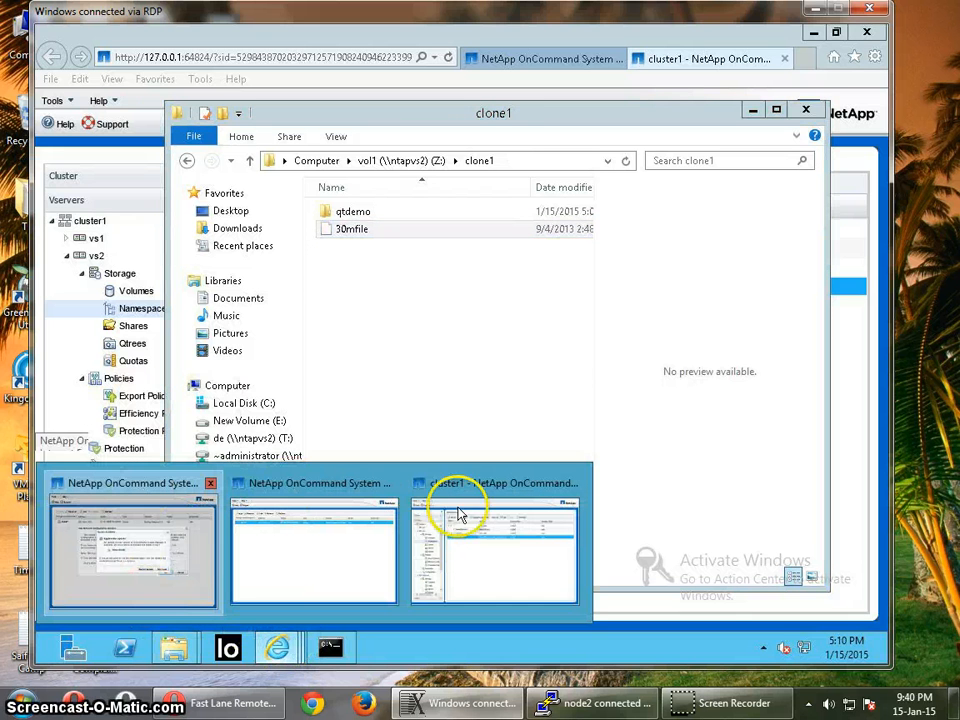
{"action": "left_click", "coordinate": [463, 535]}
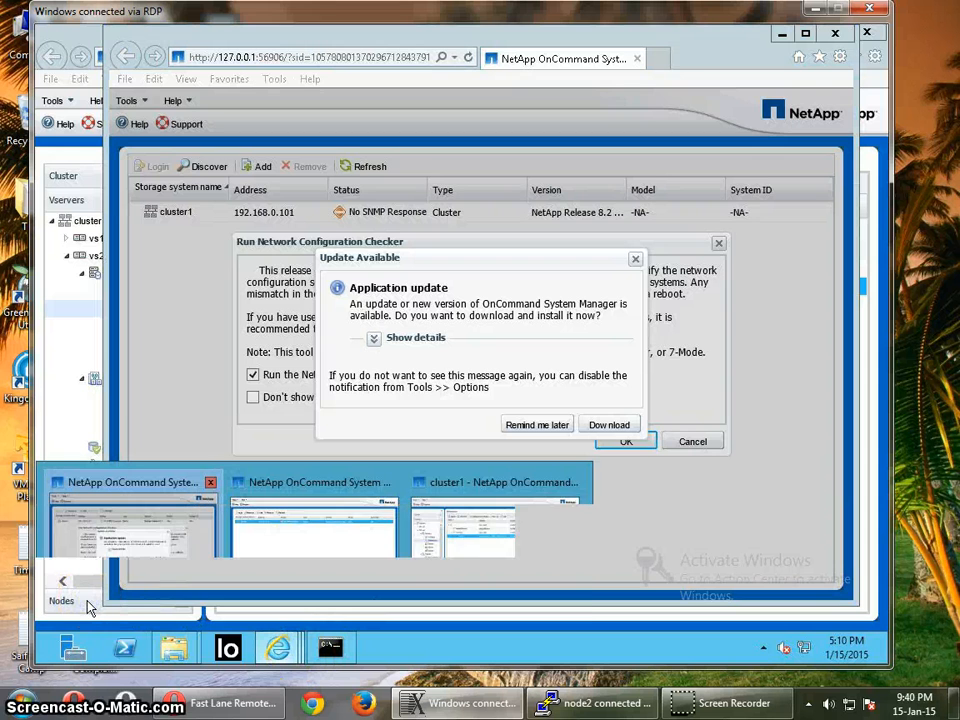
{"action": "left_click", "coordinate": [197, 557]}
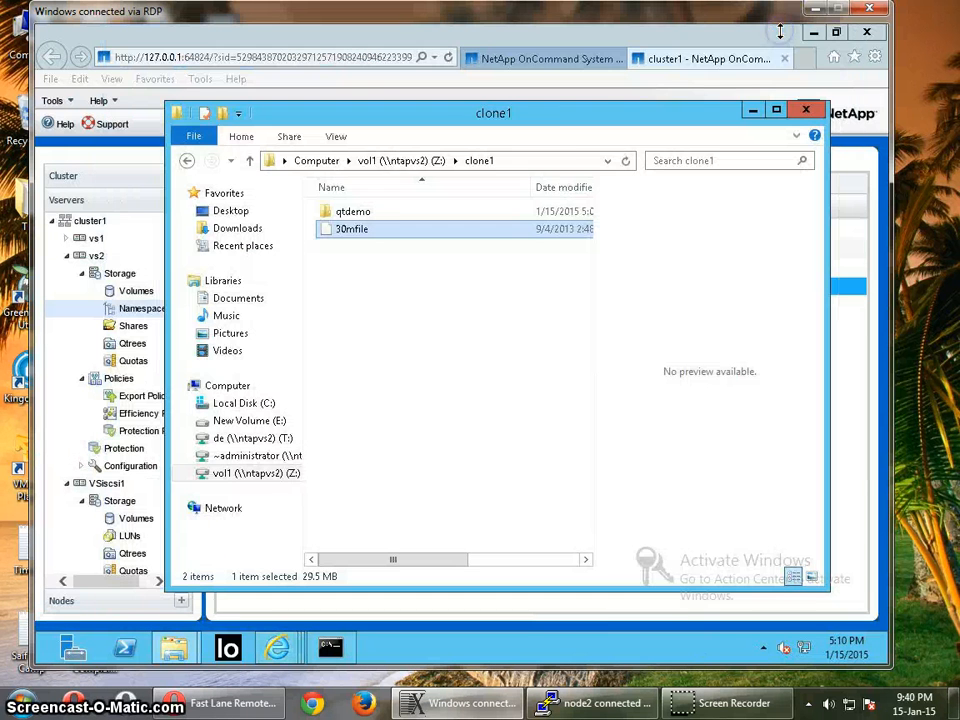
{"action": "left_click", "coordinate": [146, 294]}
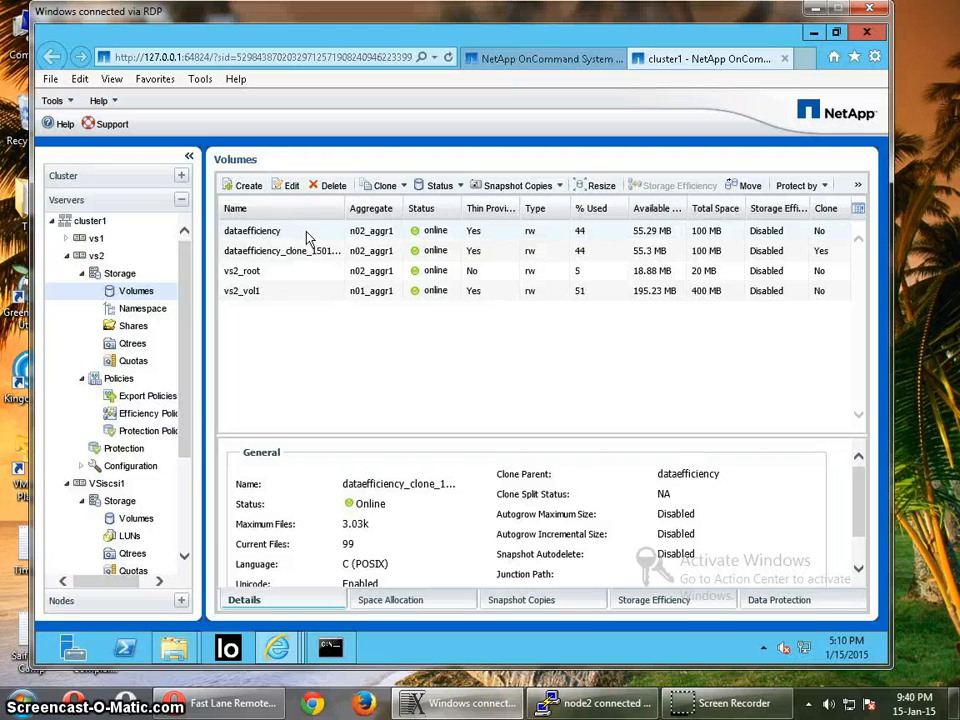
Split the dataefficiency clone volume from its parent, agreeing to delete all its Snapshot copies
{"action": "left_click", "coordinate": [321, 252]}
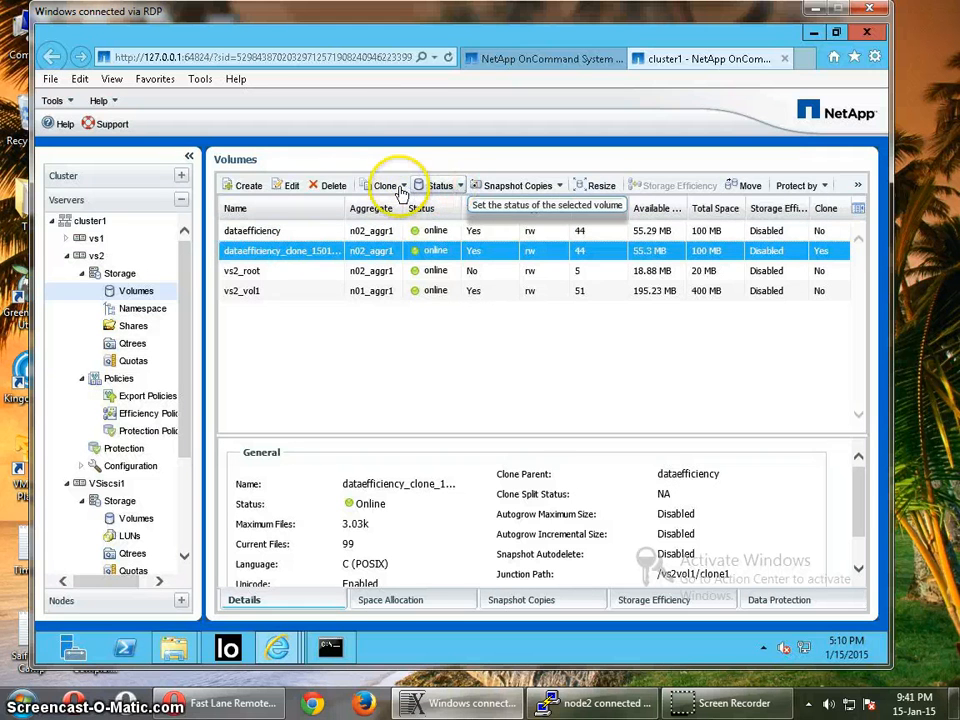
{"action": "left_click", "coordinate": [403, 188]}
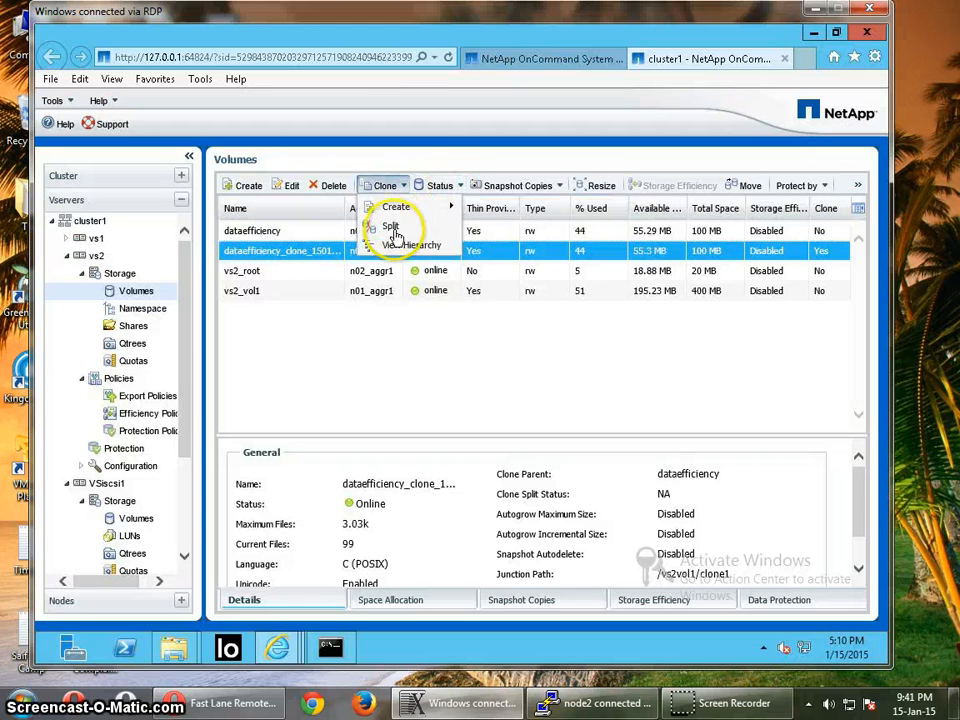
{"action": "left_click", "coordinate": [392, 228]}
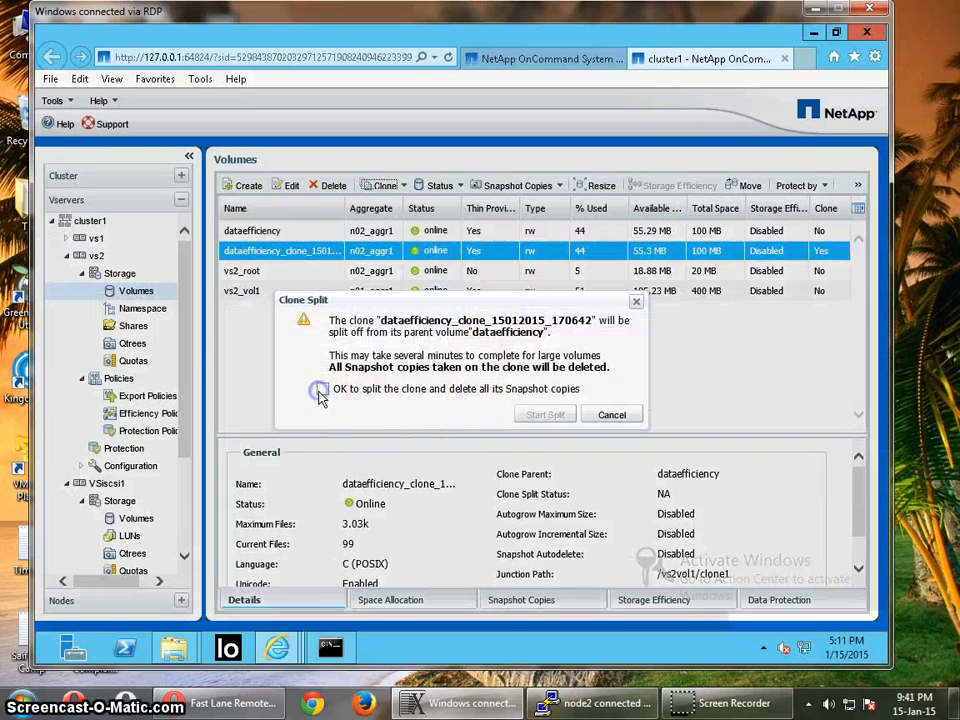
{"action": "left_click", "coordinate": [322, 389]}
{"action": "left_click", "coordinate": [547, 416]}
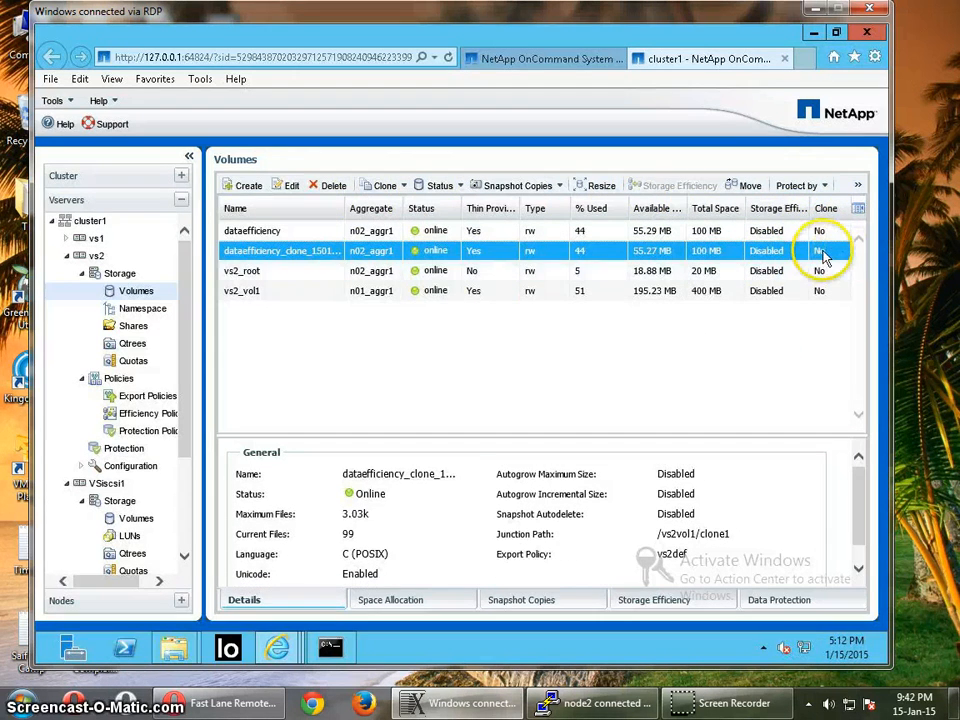
Check the storage efficiency details of the dataefficiency volume and of the volume split from it
{"action": "left_click", "coordinate": [255, 231]}
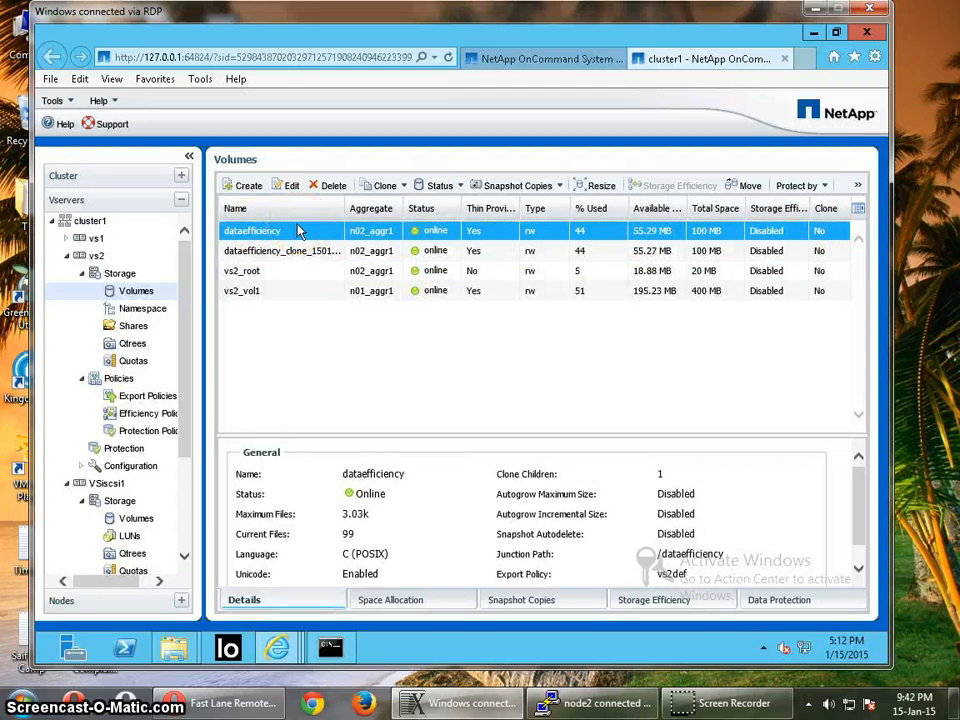
{"action": "left_click", "coordinate": [661, 603]}
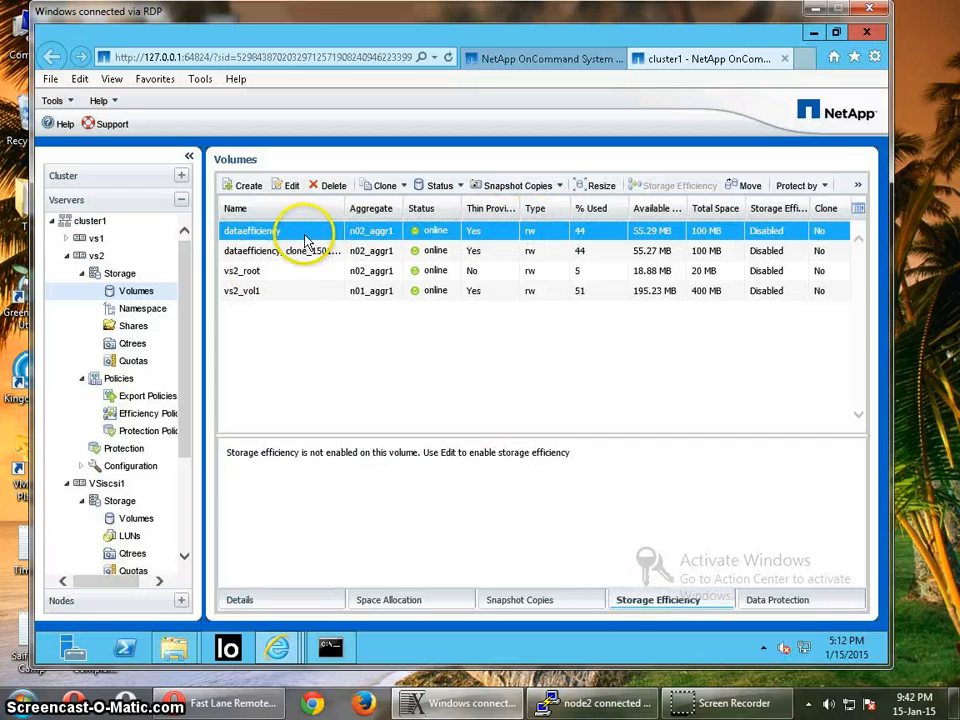
{"action": "left_click", "coordinate": [447, 255]}
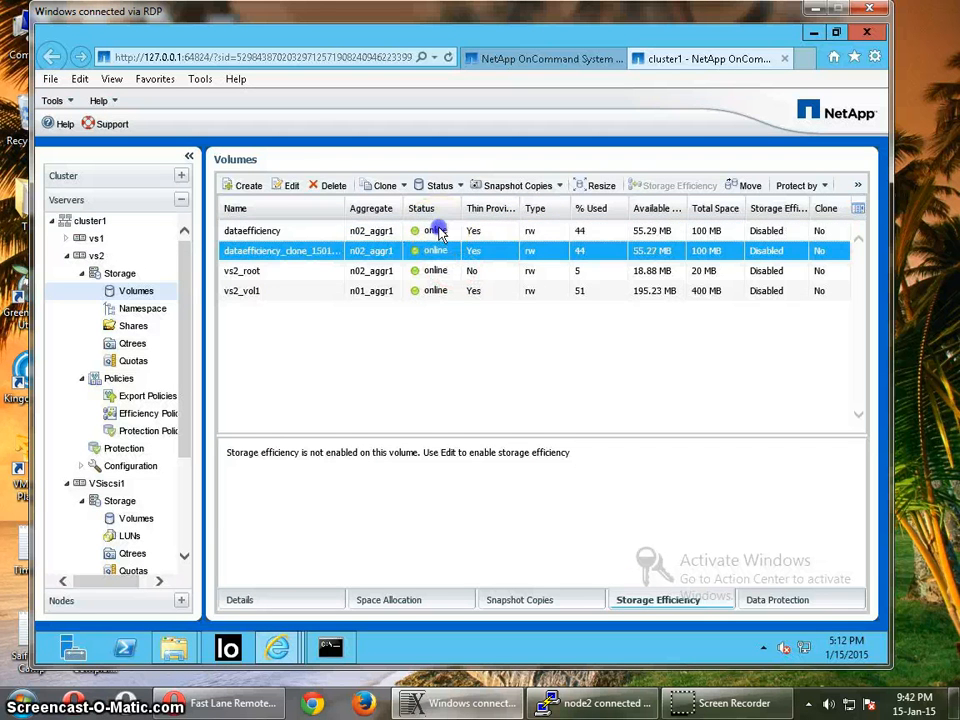
Enable storage efficiency on the dataefficiency volume with automated deduplication and compression, and save the changes
{"action": "left_click", "coordinate": [440, 232]}
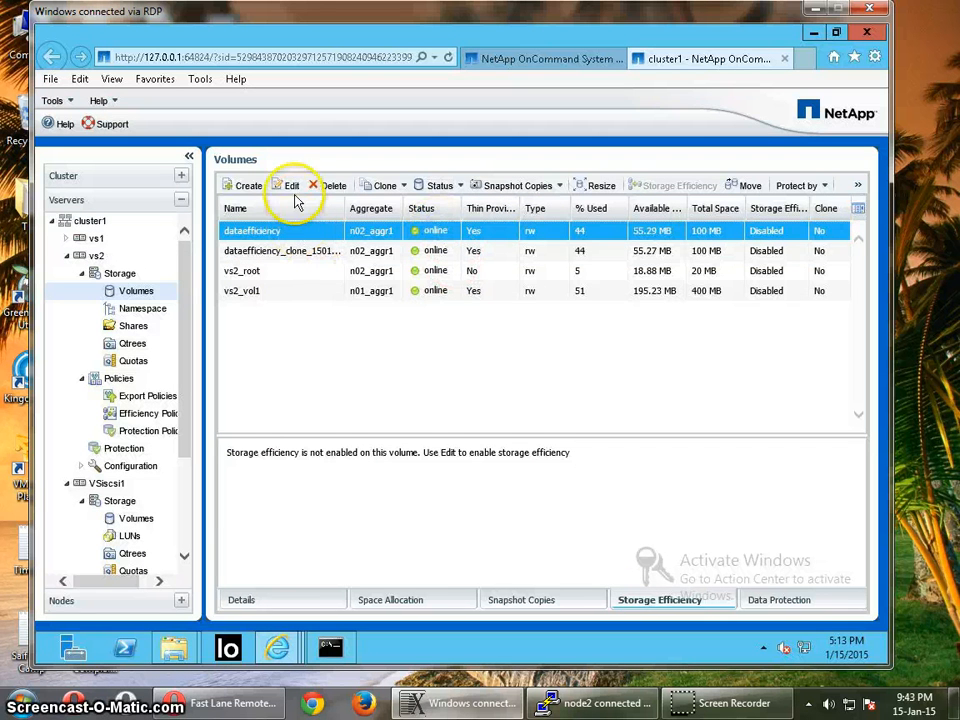
{"action": "left_click", "coordinate": [290, 190]}
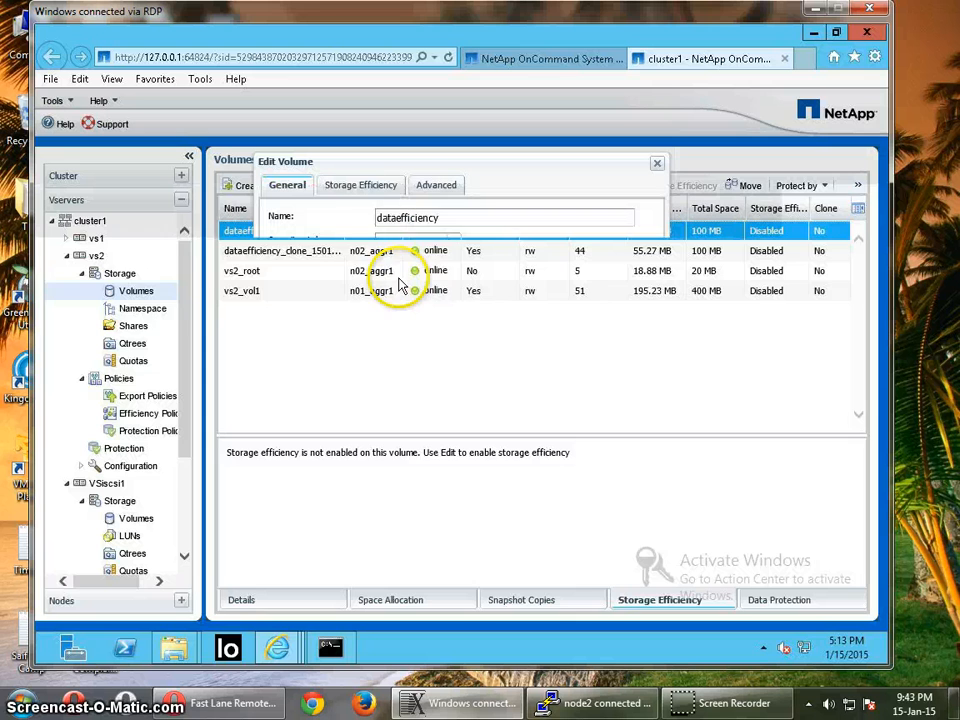
{"action": "left_click", "coordinate": [366, 190]}
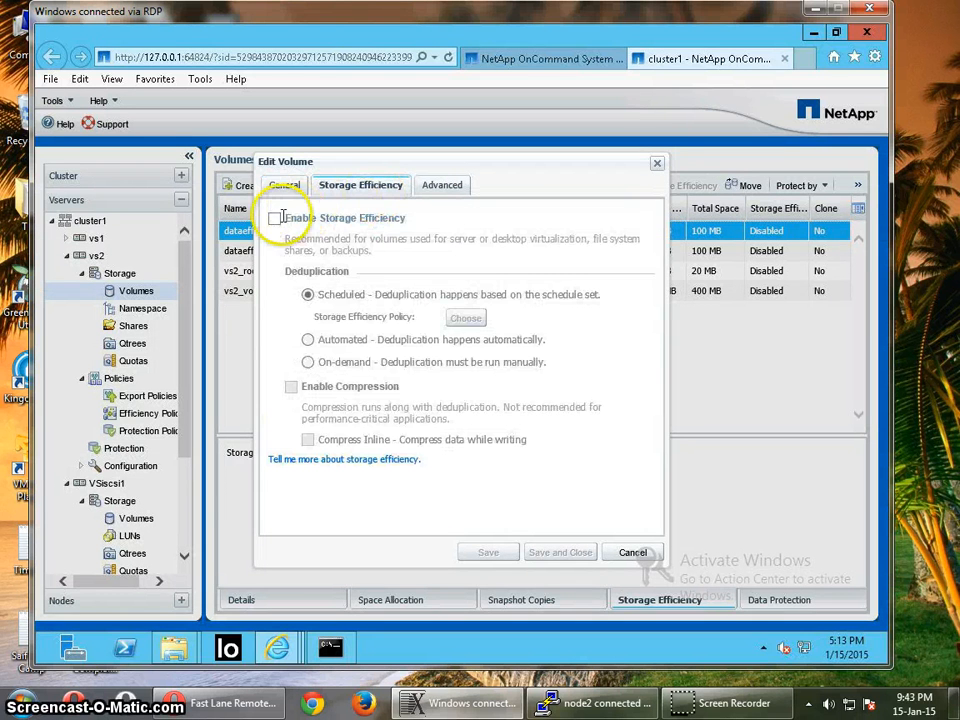
{"action": "left_click", "coordinate": [275, 220]}
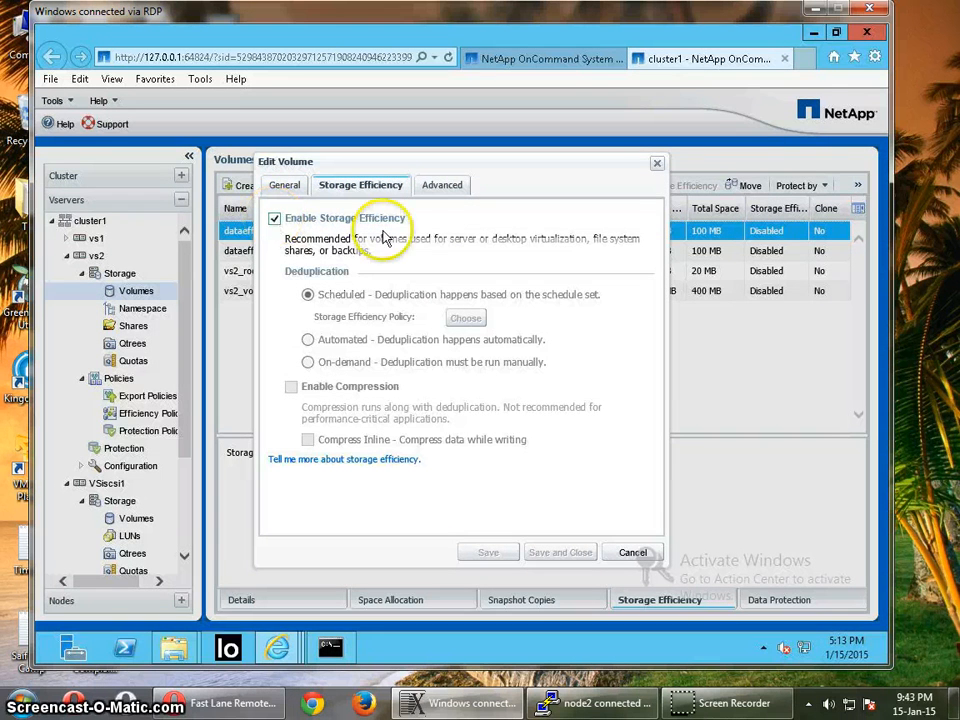
{"action": "left_click", "coordinate": [310, 340]}
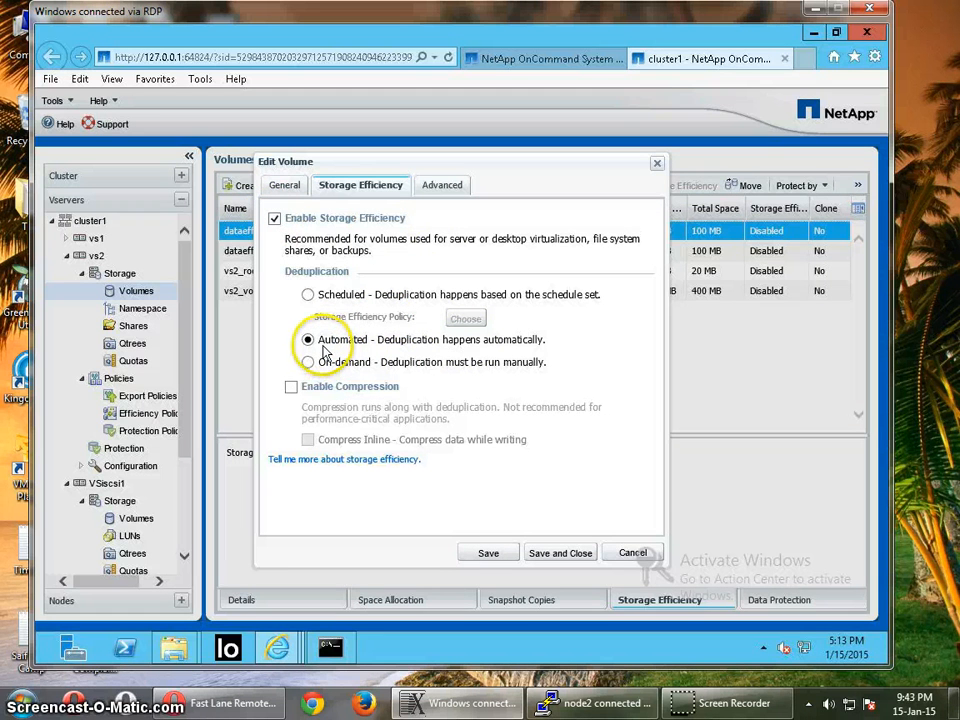
{"action": "left_click", "coordinate": [291, 388]}
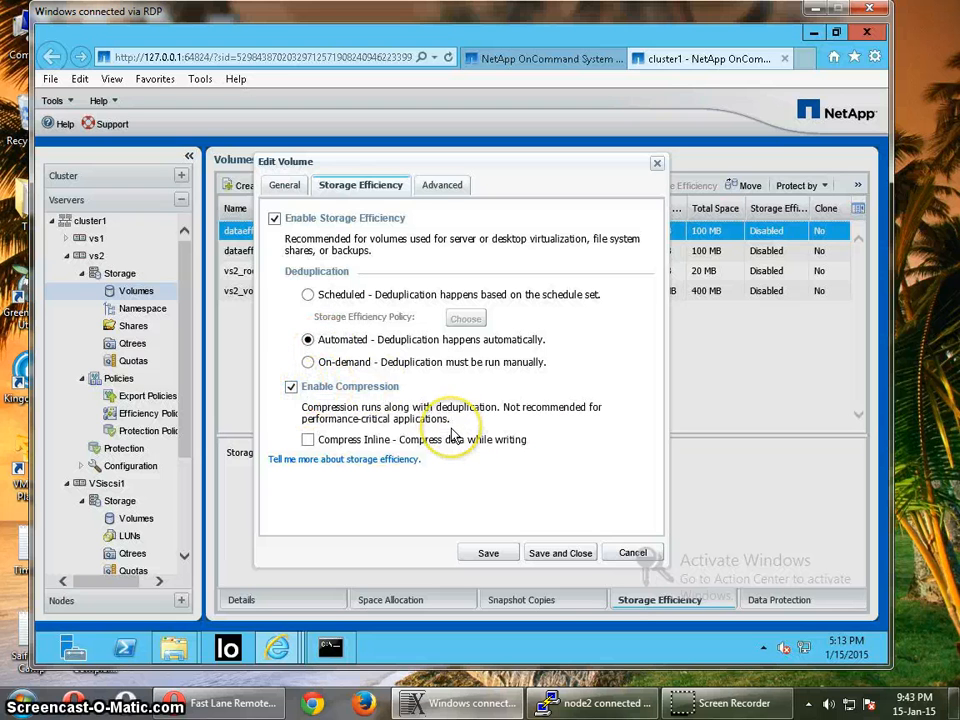
{"action": "left_click", "coordinate": [561, 554]}
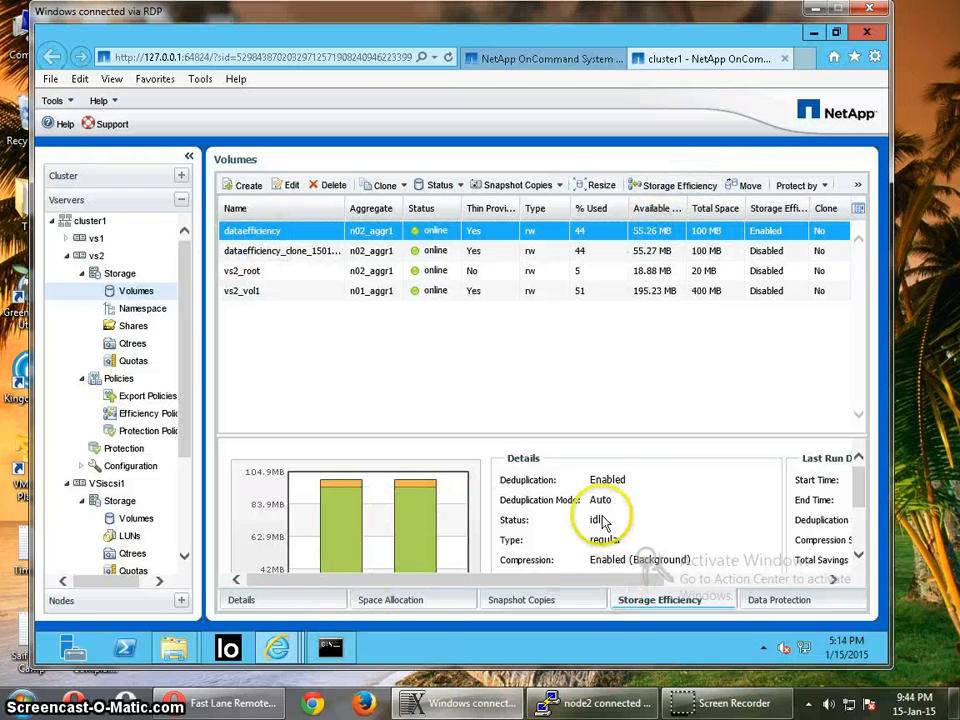
Examine the storage efficiency chart, settings and last run savings of the dataefficiency volume
{"action": "left_click_drag", "start_coordinate": [663, 580], "coordinate": [837, 581]}
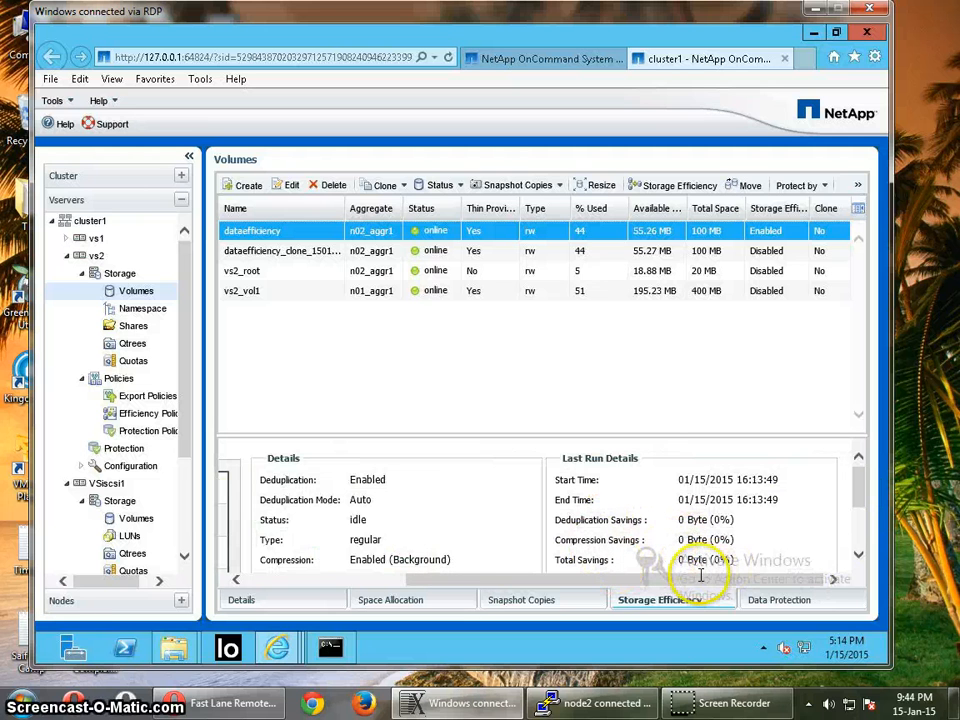
{"action": "left_click_drag", "start_coordinate": [650, 583], "coordinate": [257, 574]}
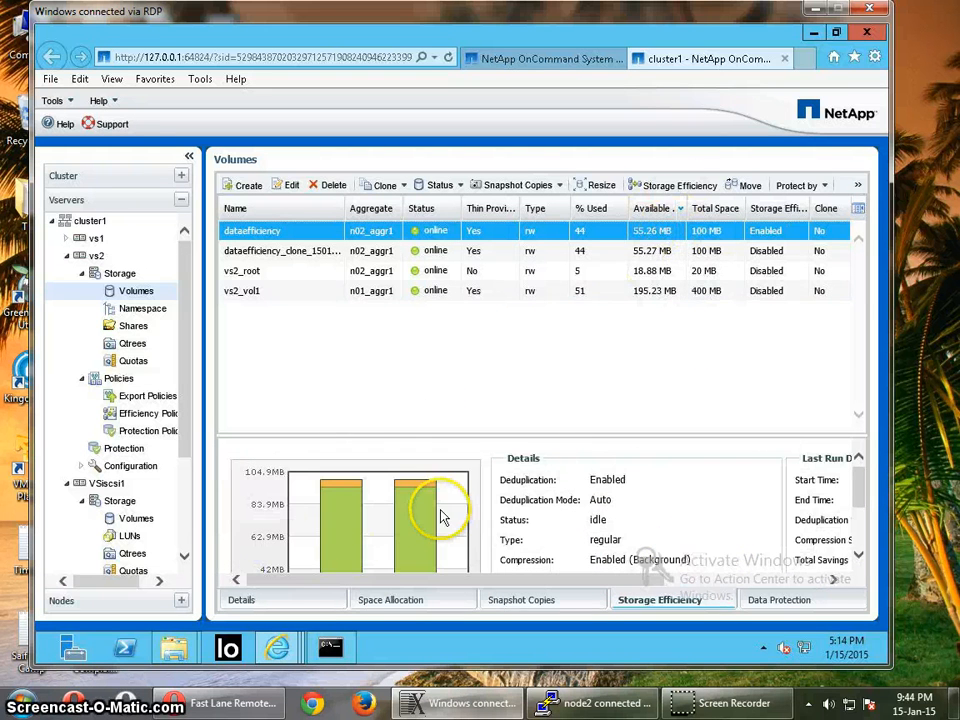
{"action": "left_click", "coordinate": [765, 580]}
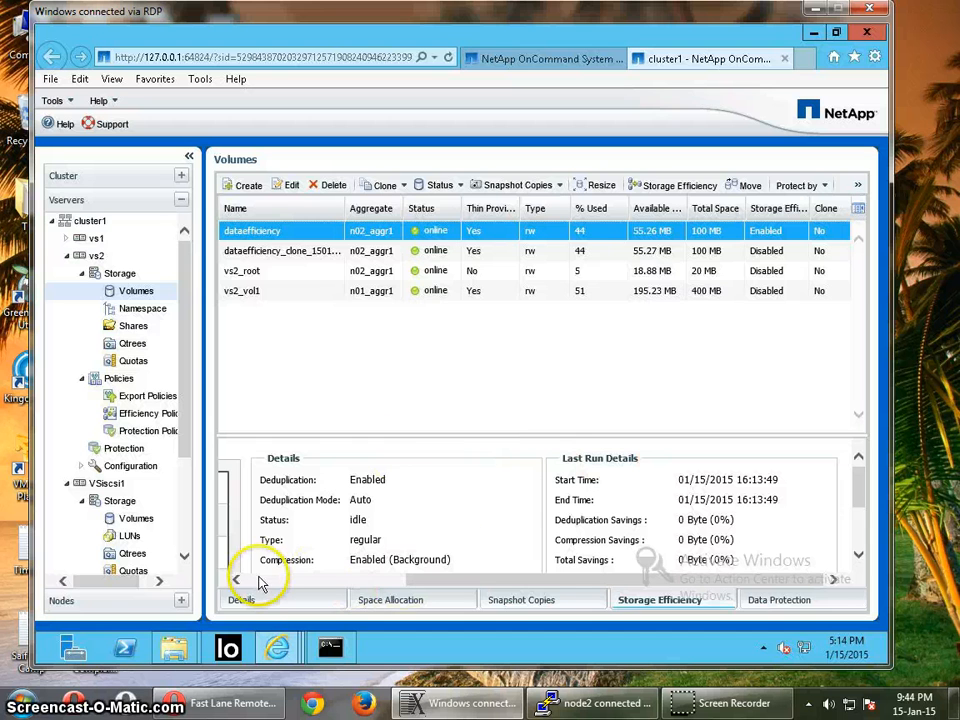
{"action": "left_click", "coordinate": [290, 580]}
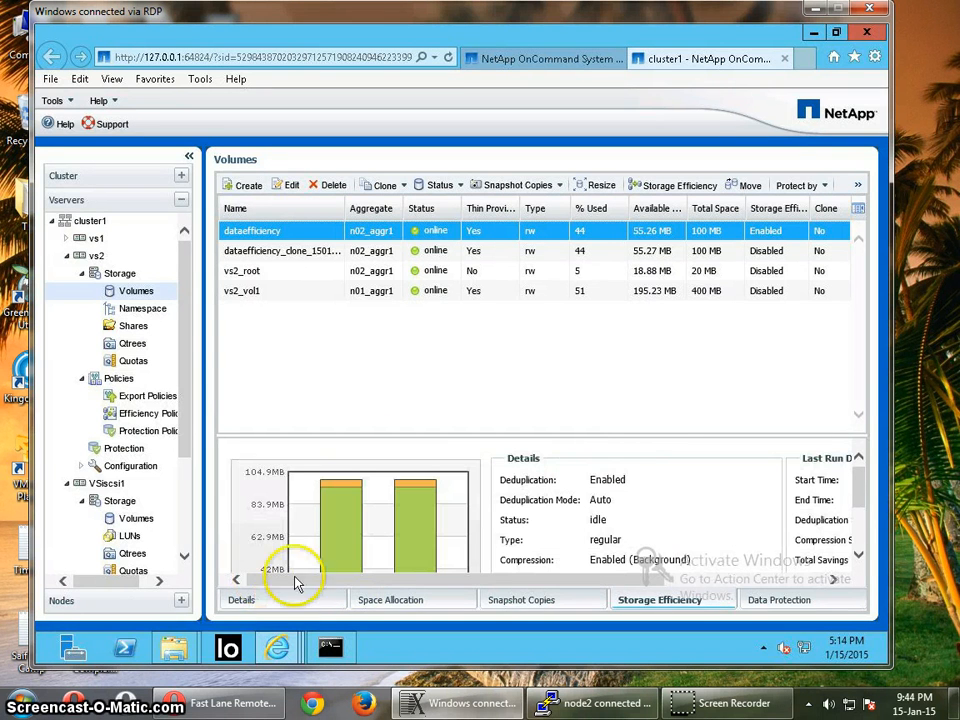
Switch to the File Explorer window showing the de (T:) drive and bring up the file actions for 30mfile
{"action": "left_click", "coordinate": [180, 650]}
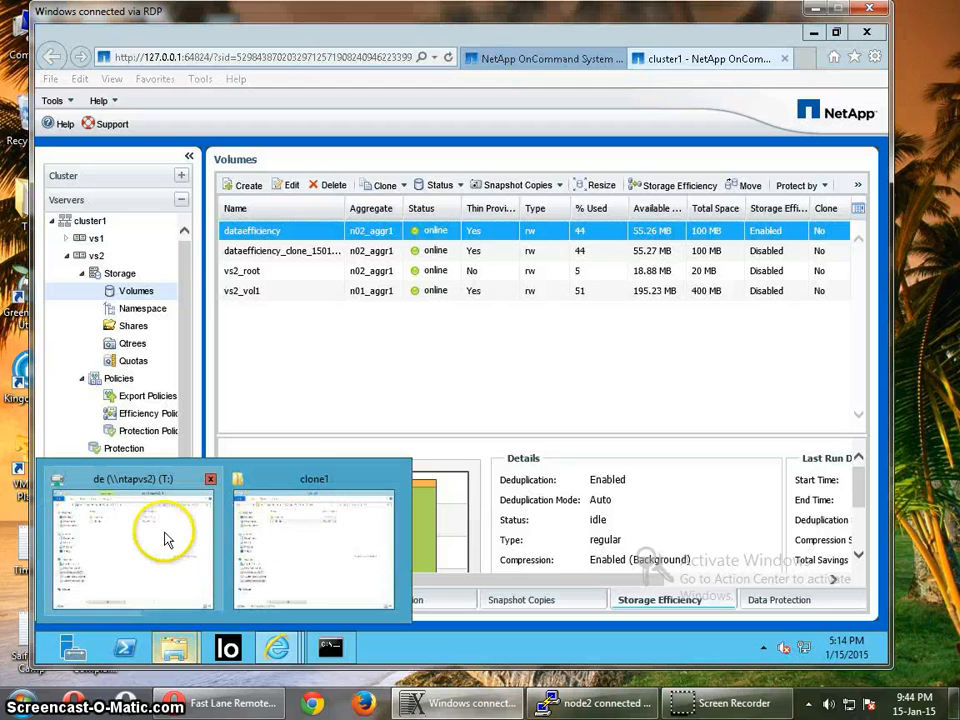
{"action": "left_click", "coordinate": [167, 540]}
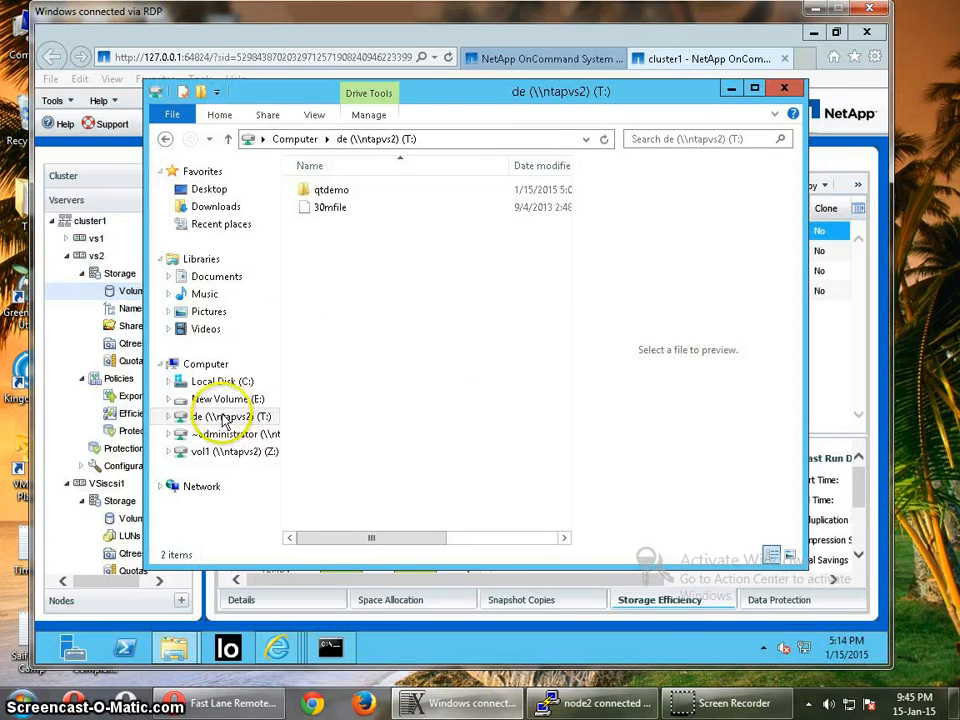
{"action": "right_click", "coordinate": [321, 207]}
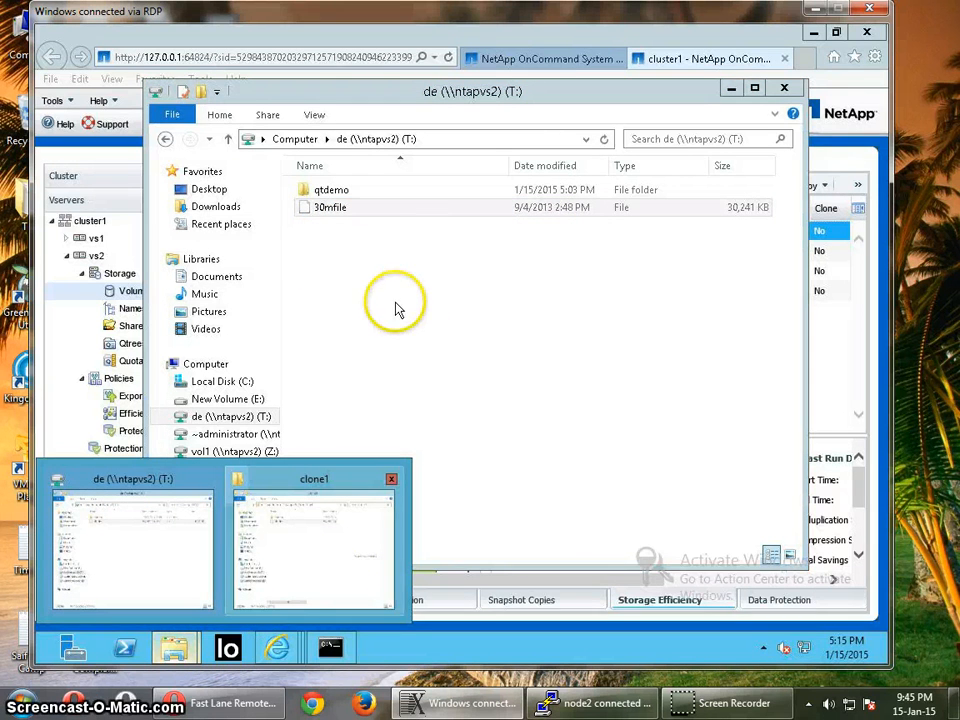
In the clone1 File Explorer window, open the CourseFiles folder through its desktop shortcut and copy 30mfile
{"action": "left_click", "coordinate": [300, 519]}
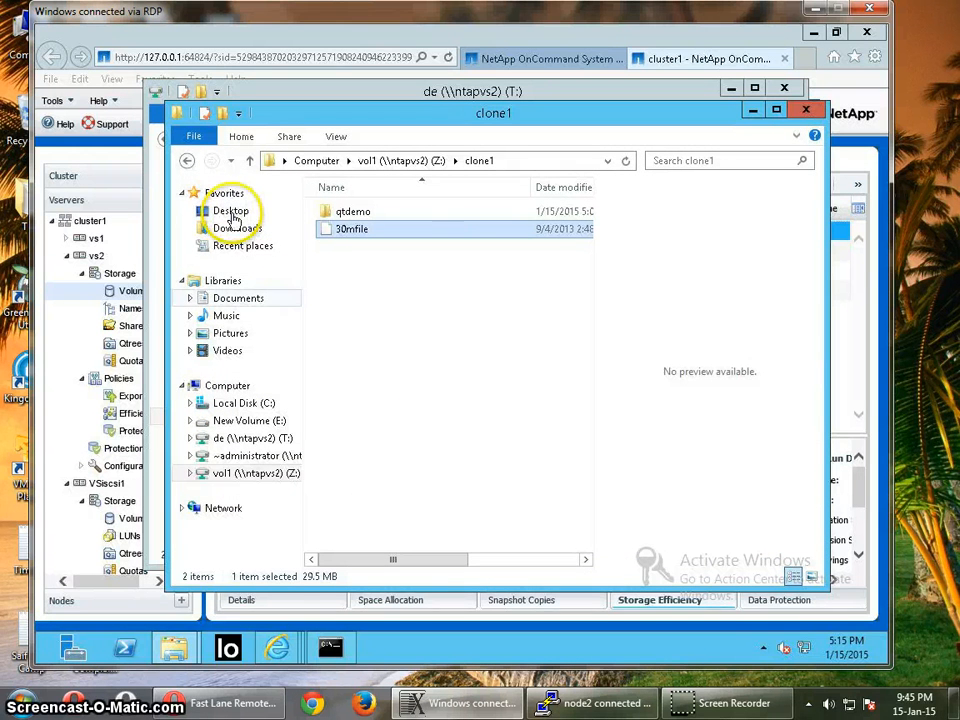
{"action": "left_click", "coordinate": [231, 213]}
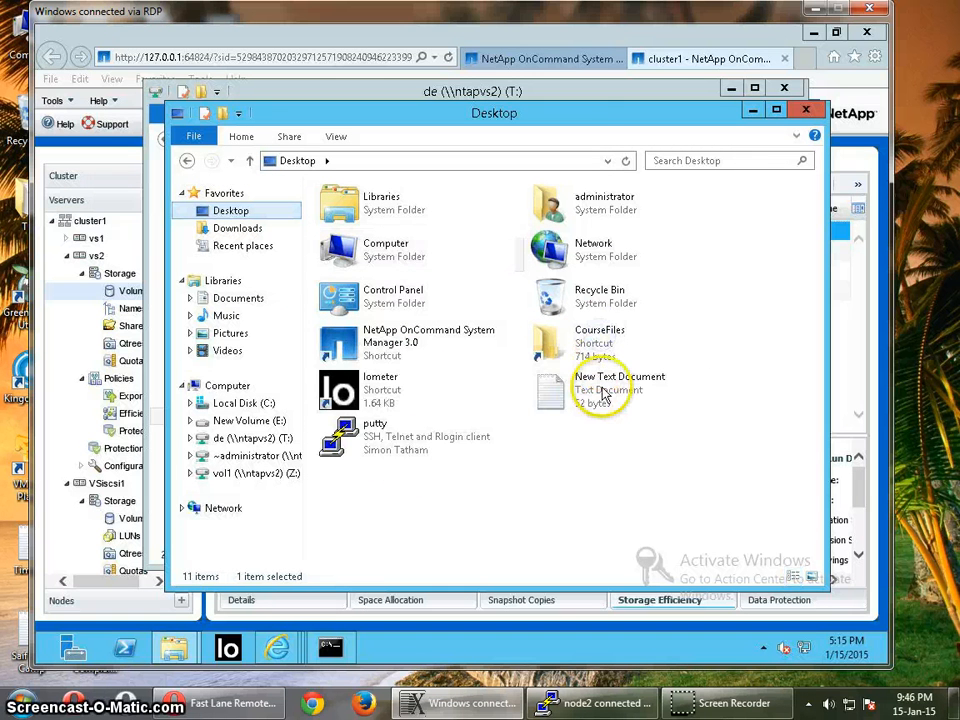
{"action": "left_click", "coordinate": [597, 349]}
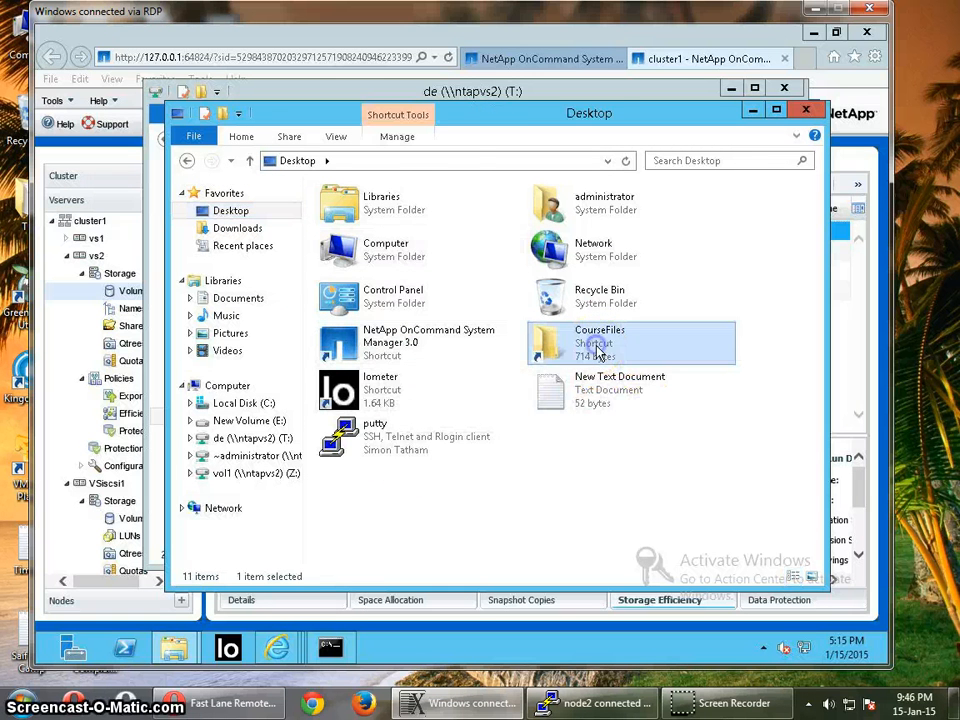
{"action": "double_click", "coordinate": [730, 348]}
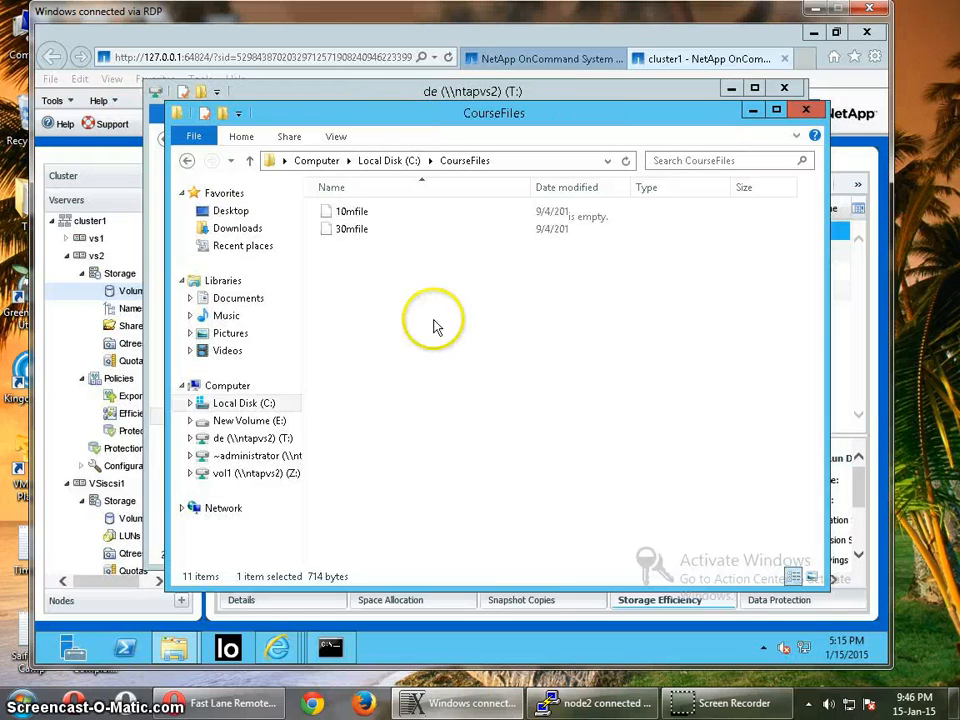
{"action": "left_click", "coordinate": [360, 233]}
{"action": "right_click", "coordinate": [363, 235]}
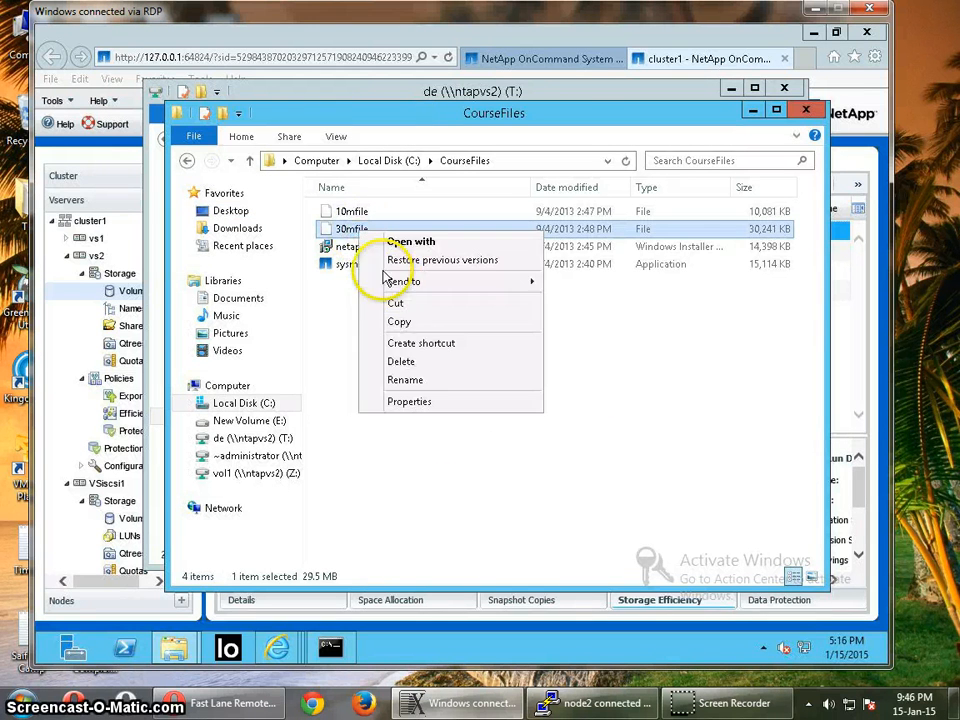
{"action": "left_click", "coordinate": [391, 327]}
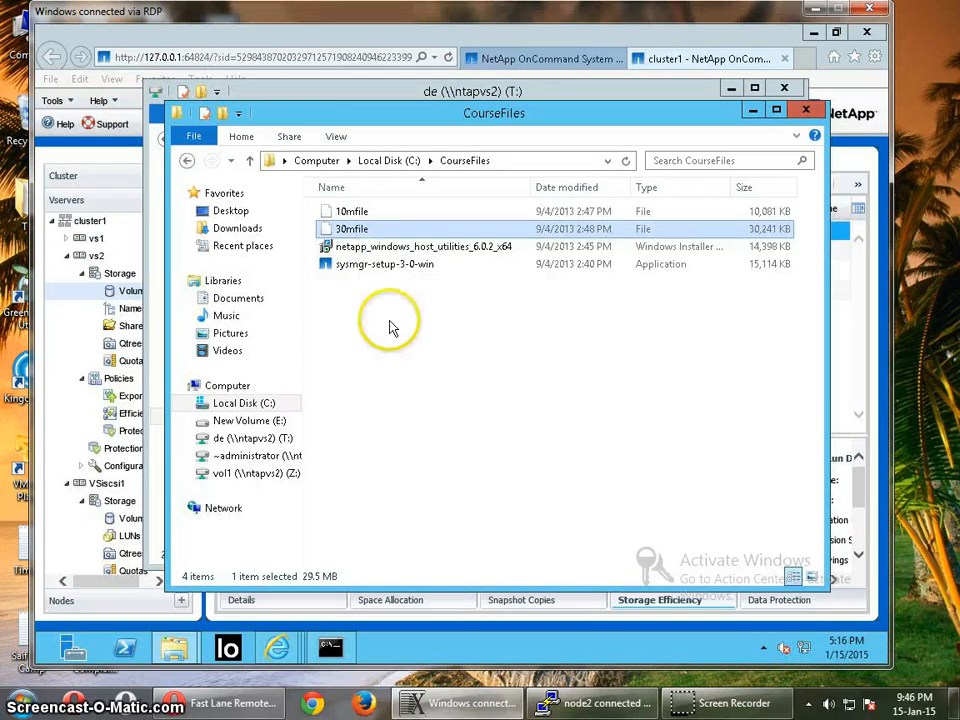
Paste 30mfile into the de (T:) drive, replacing the existing file in the destination
{"action": "left_click", "coordinate": [351, 88]}
{"action": "key", "text": "ctrl+v"}
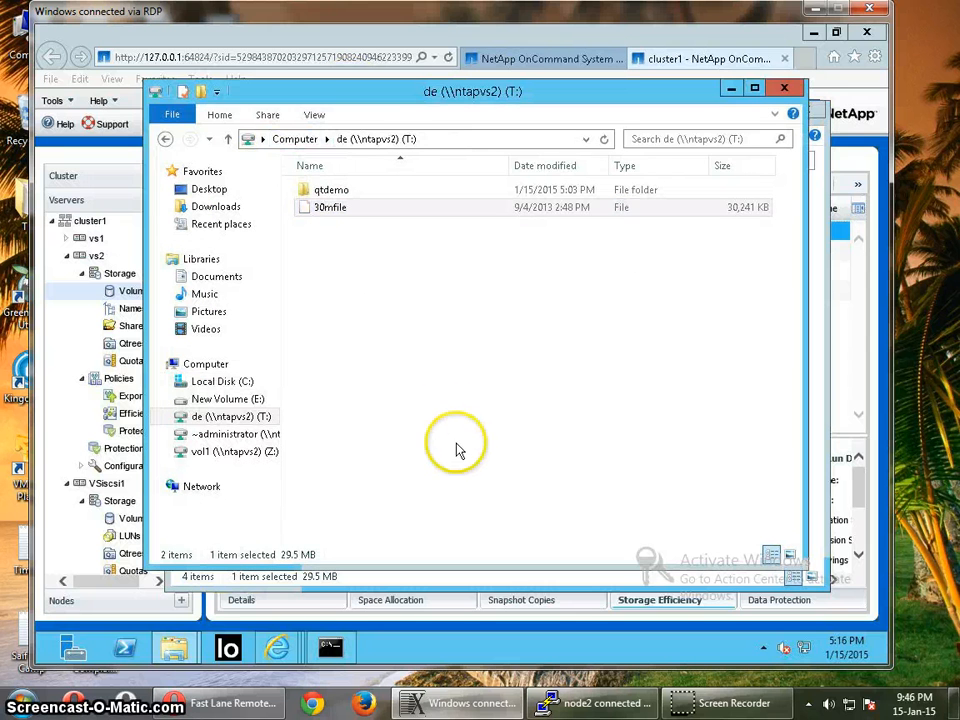
{"action": "right_click", "coordinate": [455, 453]}
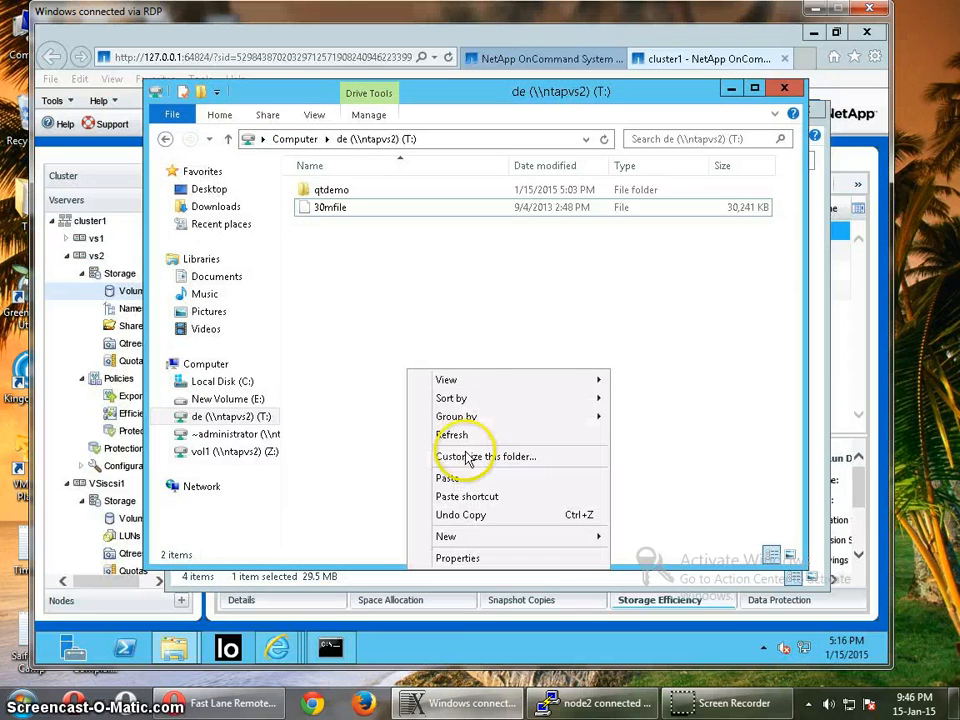
{"action": "left_click", "coordinate": [452, 478]}
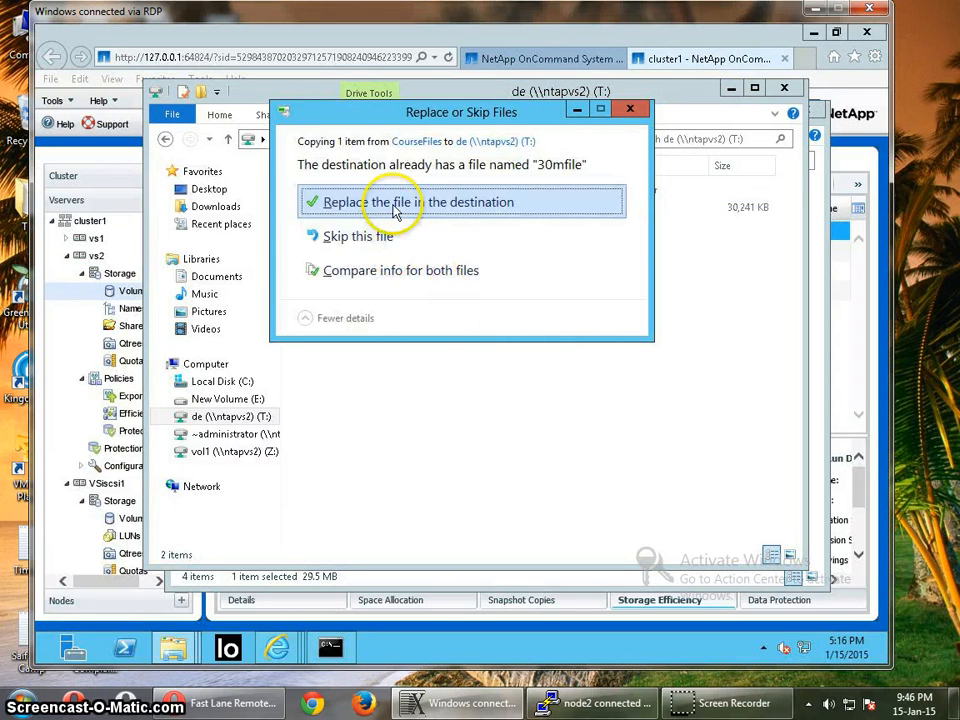
{"action": "left_click", "coordinate": [396, 206]}
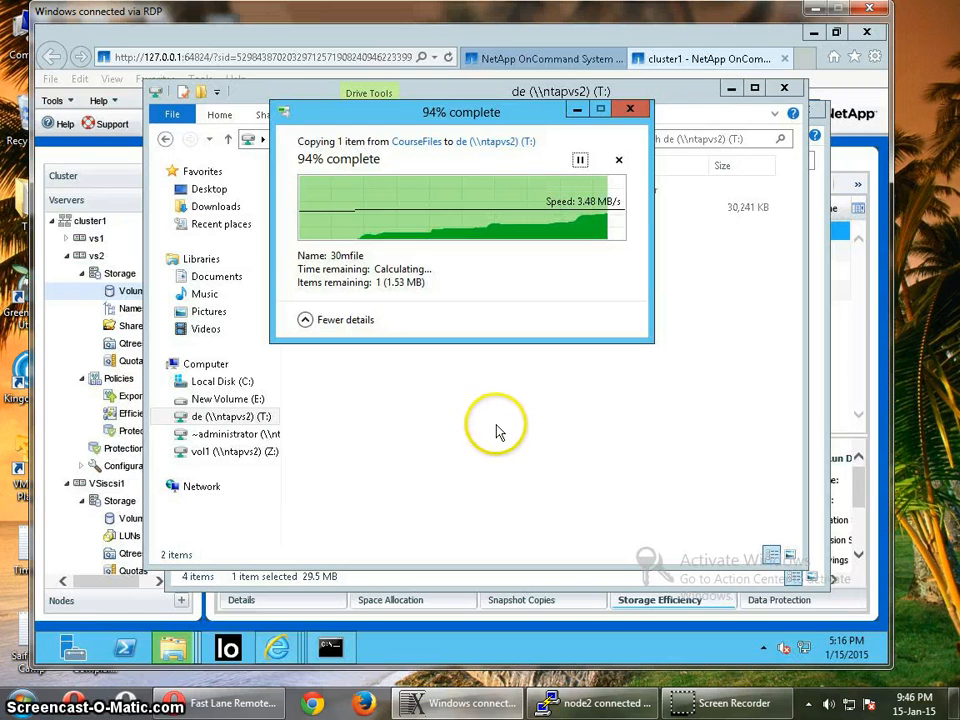
{"action": "left_click", "coordinate": [448, 421]}
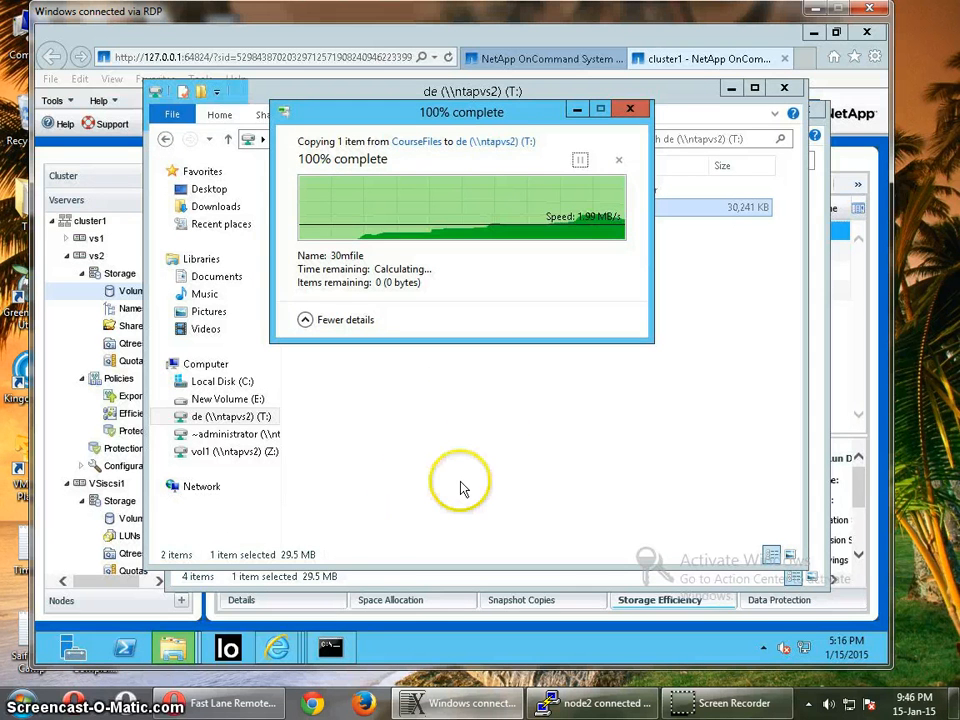
Return to the cluster1 volume list and check the last run details of the dataefficiency volume's storage efficiency
{"action": "left_click", "coordinate": [734, 88]}
{"action": "left_click", "coordinate": [542, 270]}
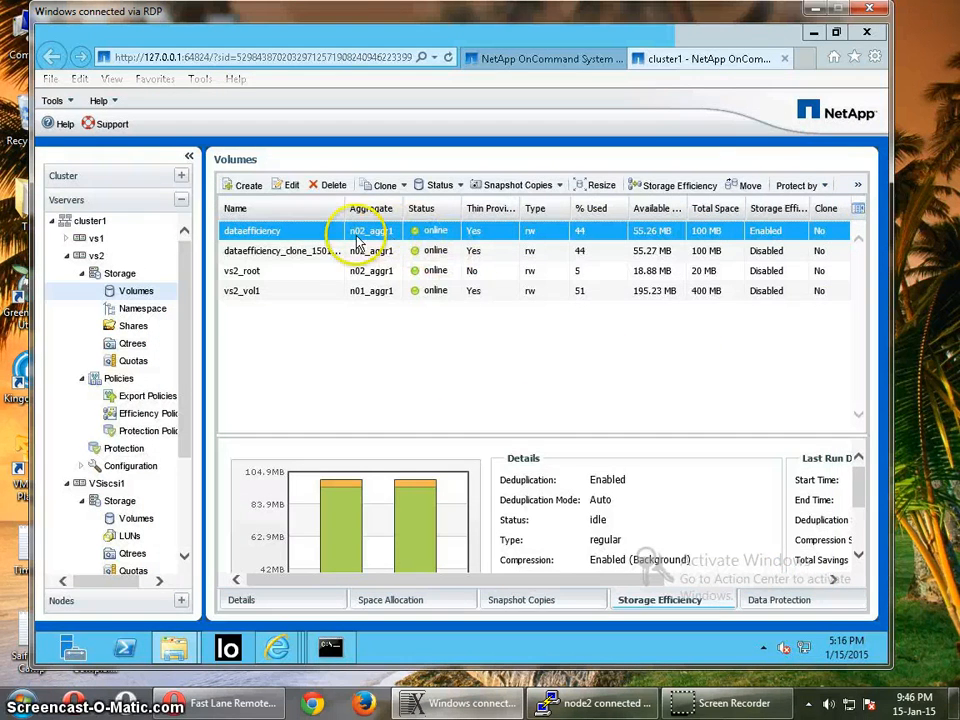
{"action": "left_click", "coordinate": [769, 581]}
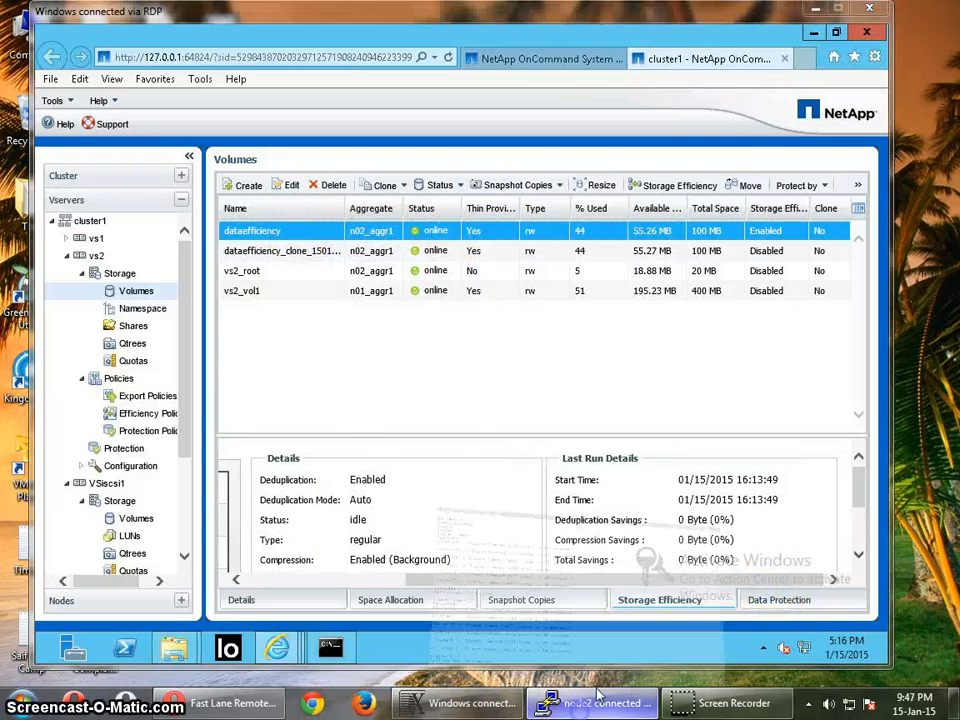